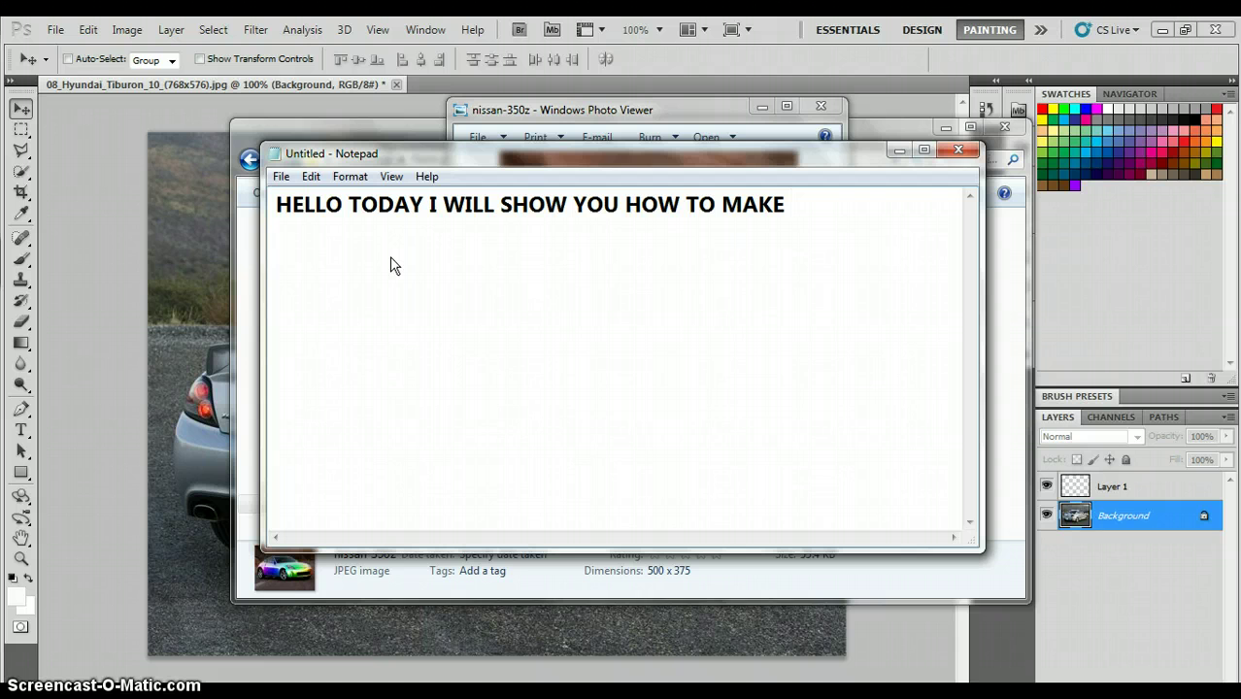
Complete the intro note's sentence with "PEARLSCENT PAINT ON A CAR WITH PHOTOSHOP LIKE THIS"
{"action": "type", "text": "PEARLSCENT"}
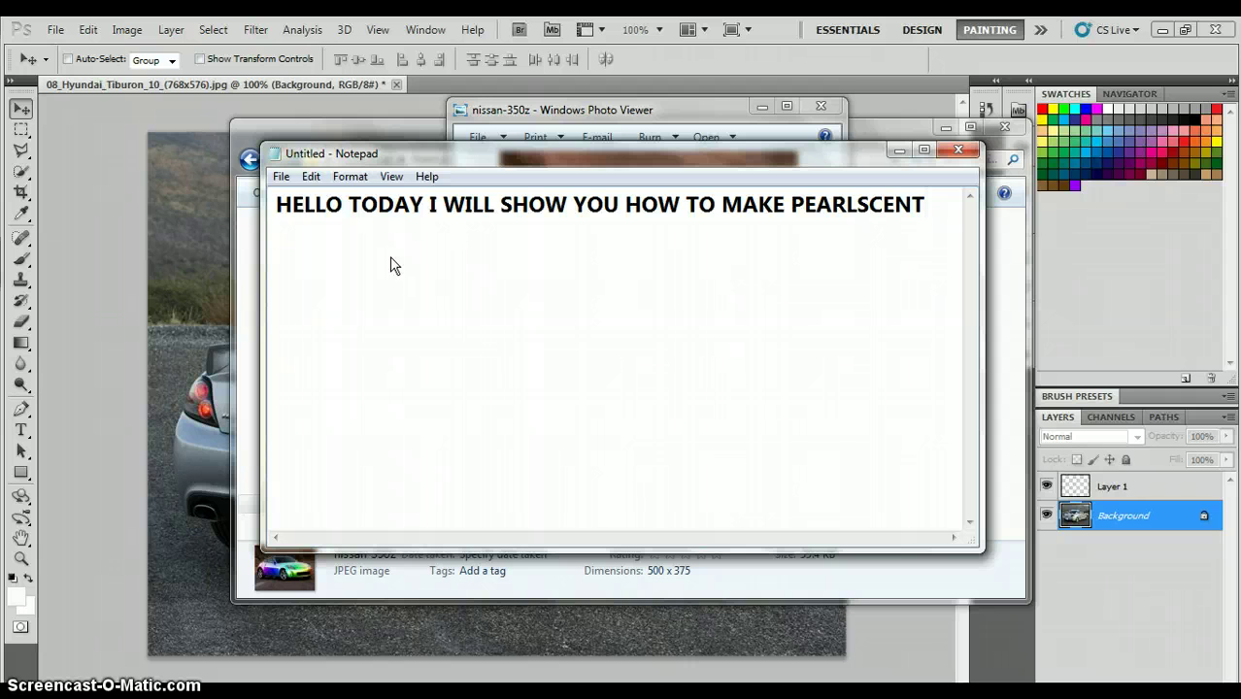
{"action": "type", "text": " PAINT "}
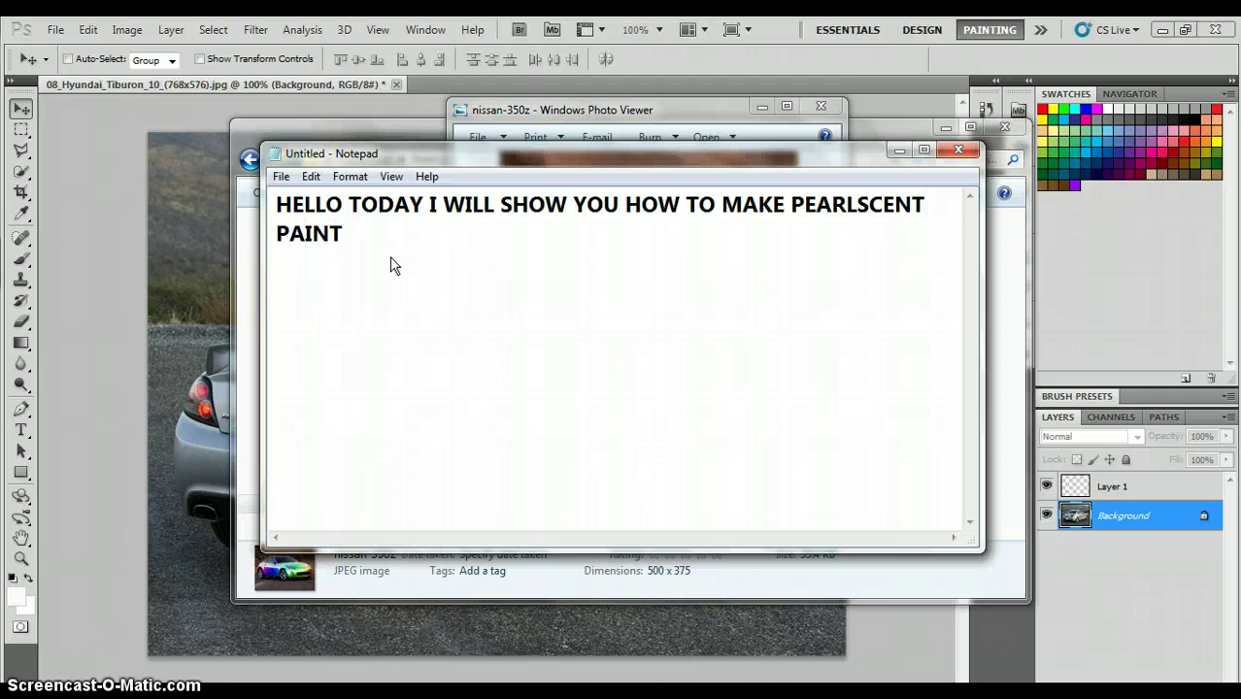
{"action": "type", "text": "ON A CA"}
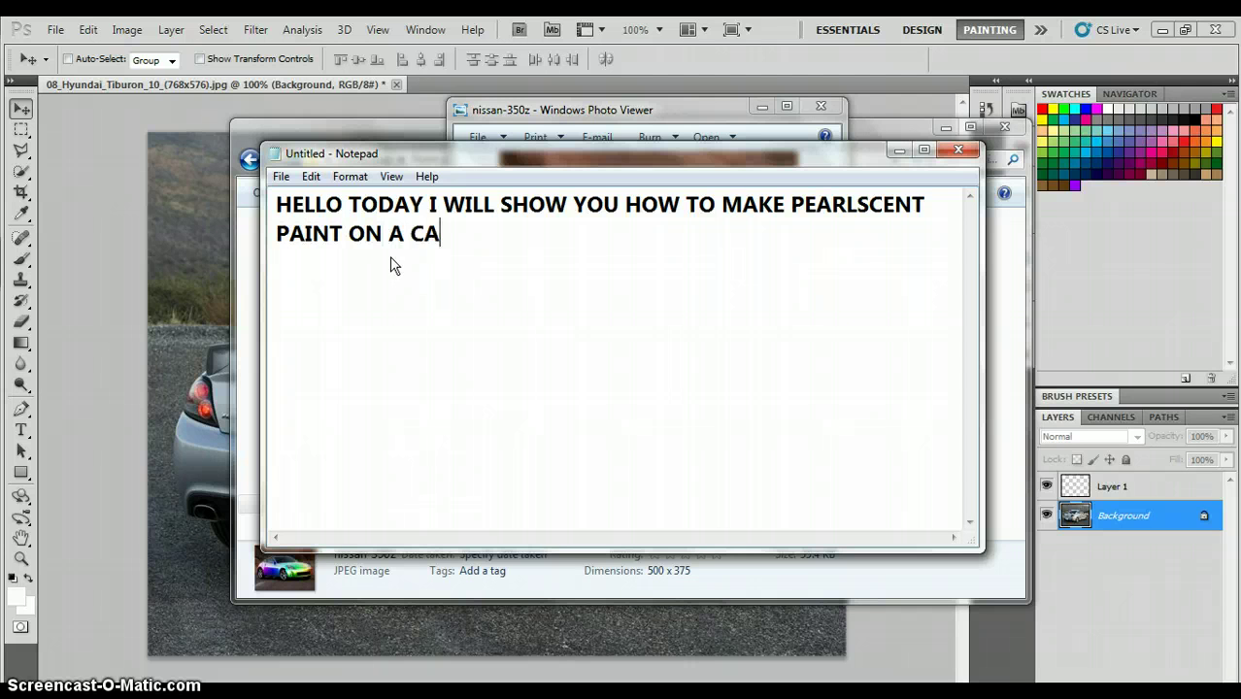
{"action": "type", "text": "R WITH "}
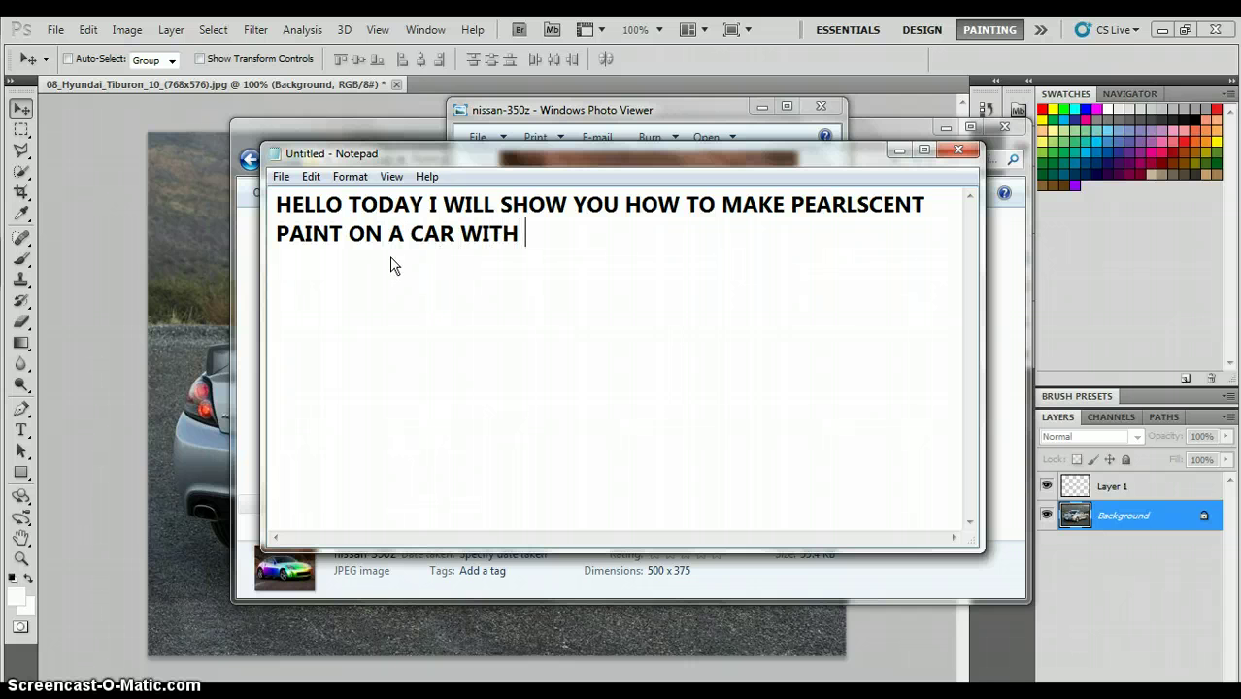
{"action": "type", "text": "PHOTO"}
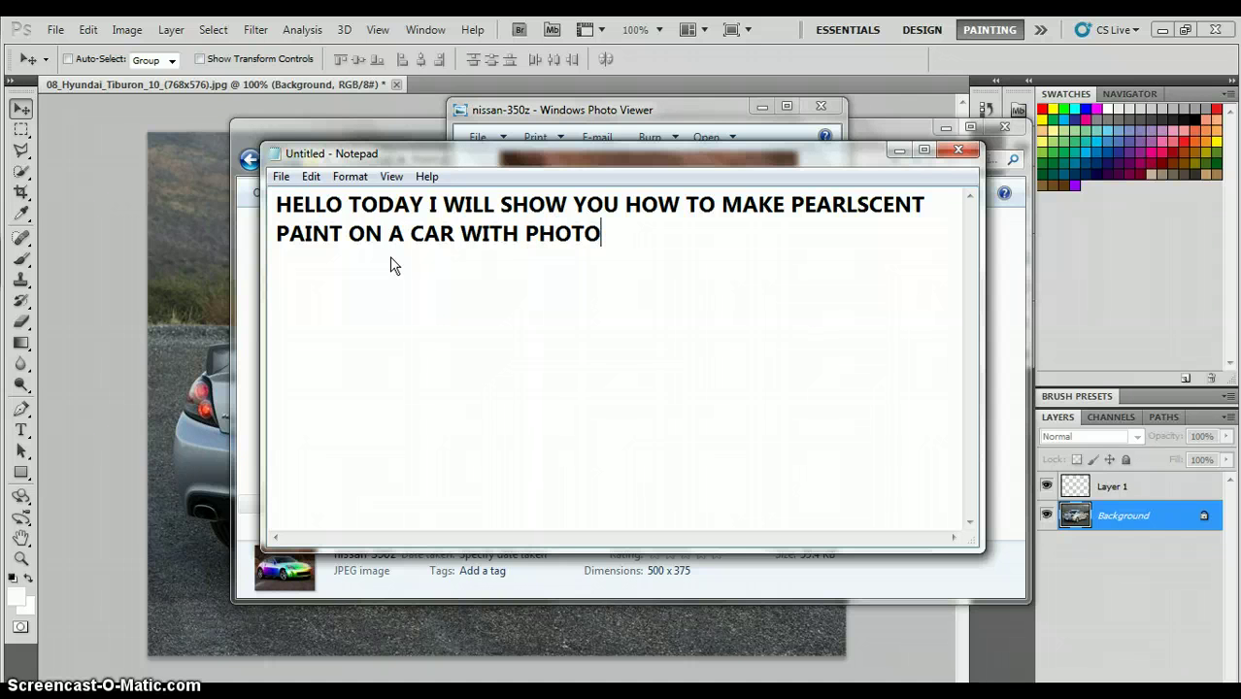
{"action": "type", "text": "SHOP"}
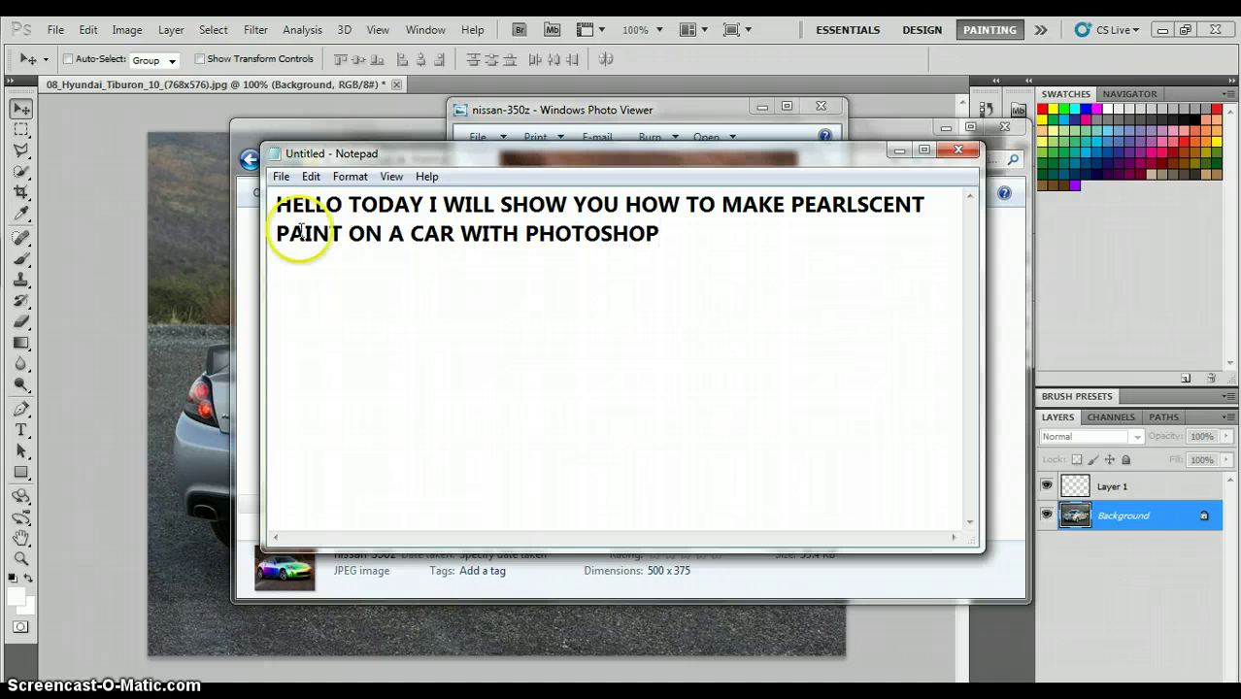
{"action": "left_click", "coordinate": [596, 277]}
{"action": "type", "text": "LI"}
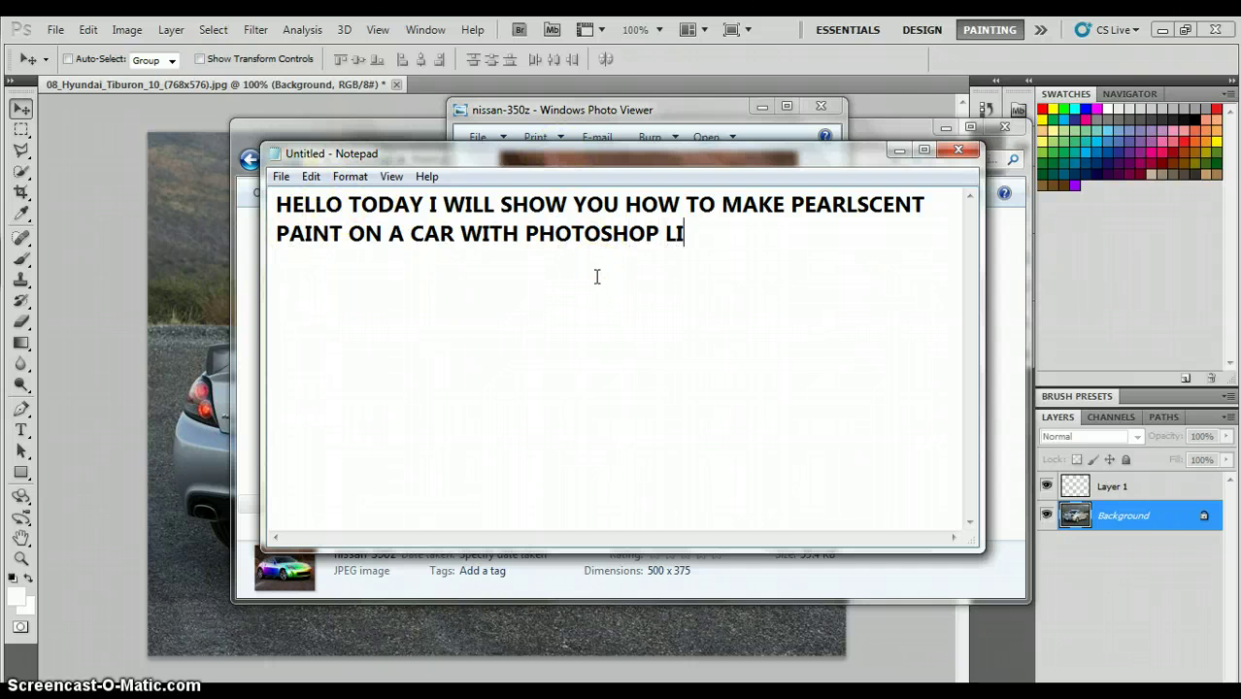
{"action": "type", "text": "KE THIS"}
{"action": "left_click", "coordinate": [651, 218]}
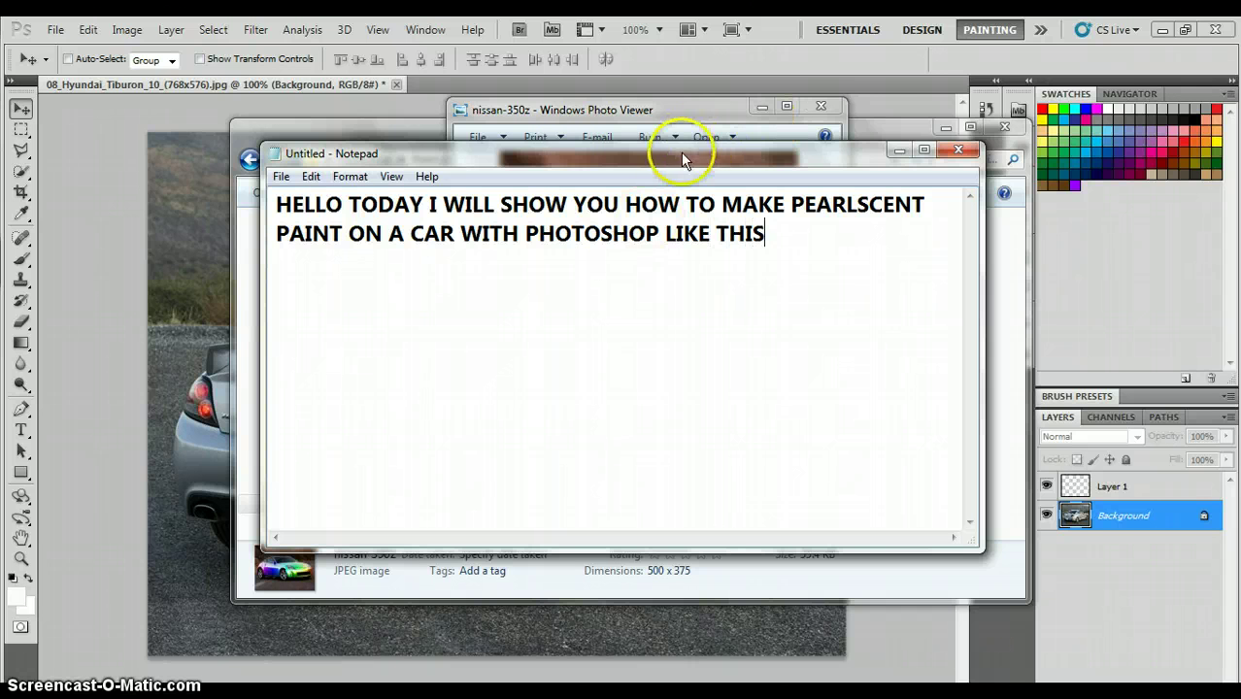
Switch to Windows Photo Viewer, look through the nissan-350z paint examples, and minimize the viewer
{"action": "left_click", "coordinate": [665, 114]}
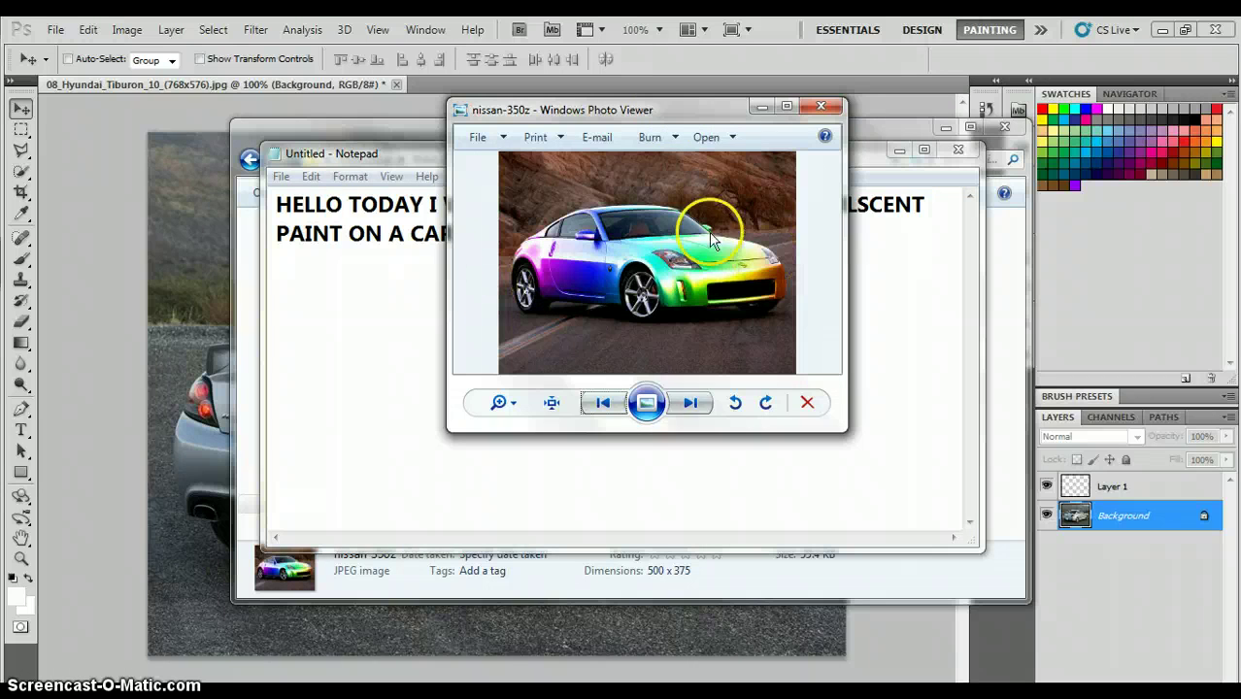
{"action": "left_click", "coordinate": [691, 404]}
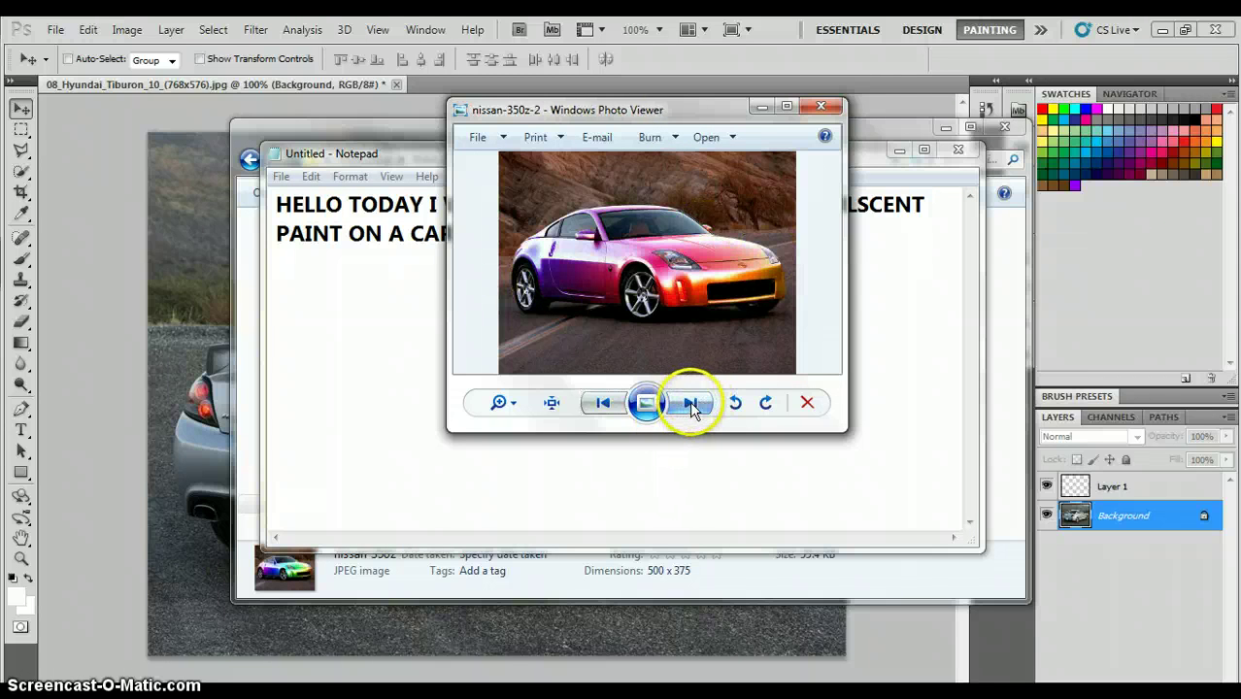
{"action": "left_click", "coordinate": [691, 406]}
{"action": "left_click", "coordinate": [690, 404]}
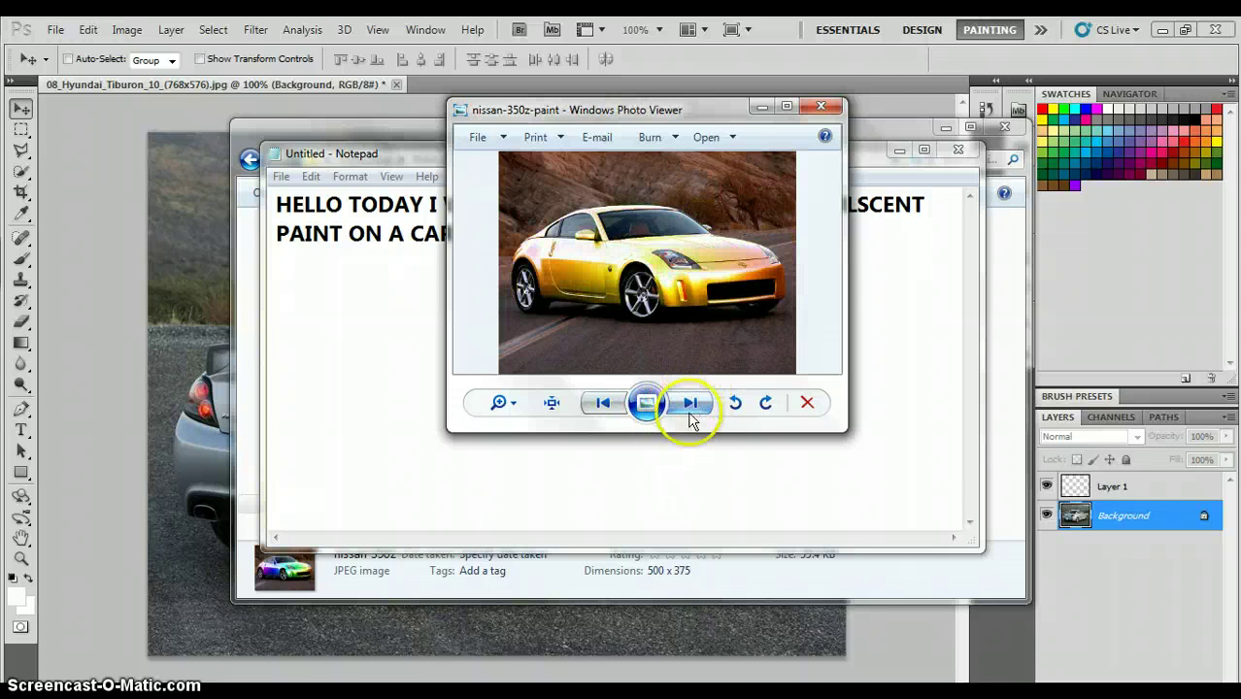
{"action": "left_click", "coordinate": [690, 404]}
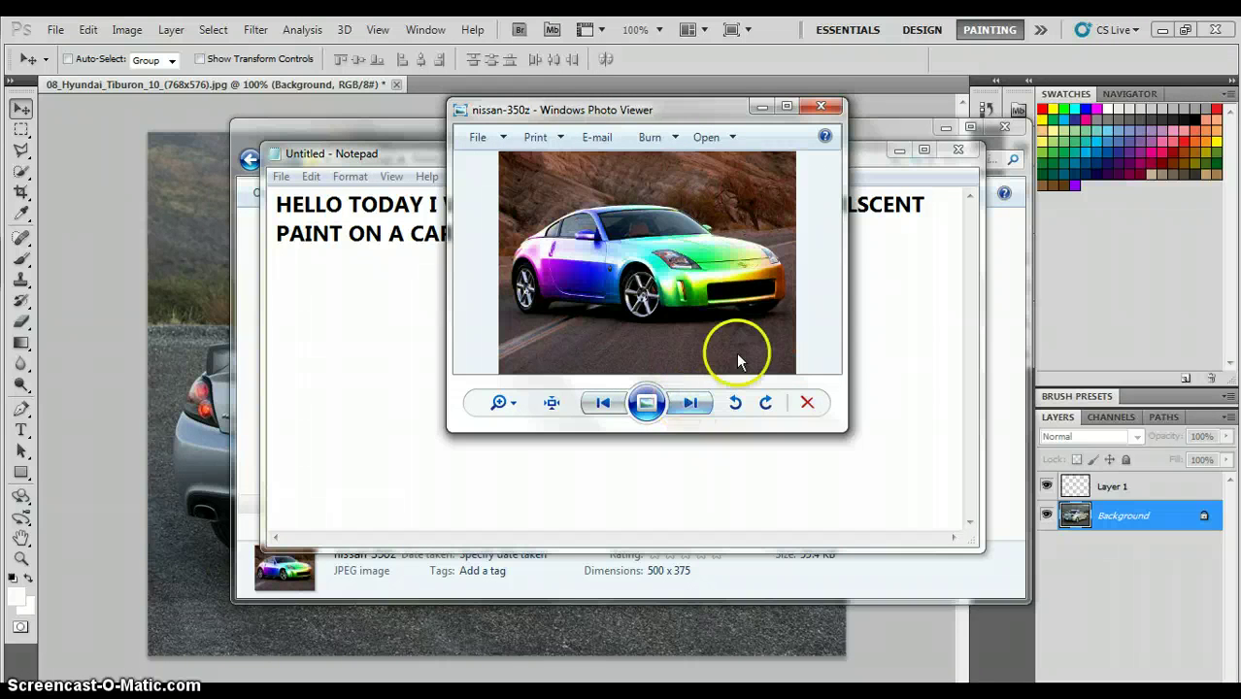
{"action": "left_click", "coordinate": [762, 106]}
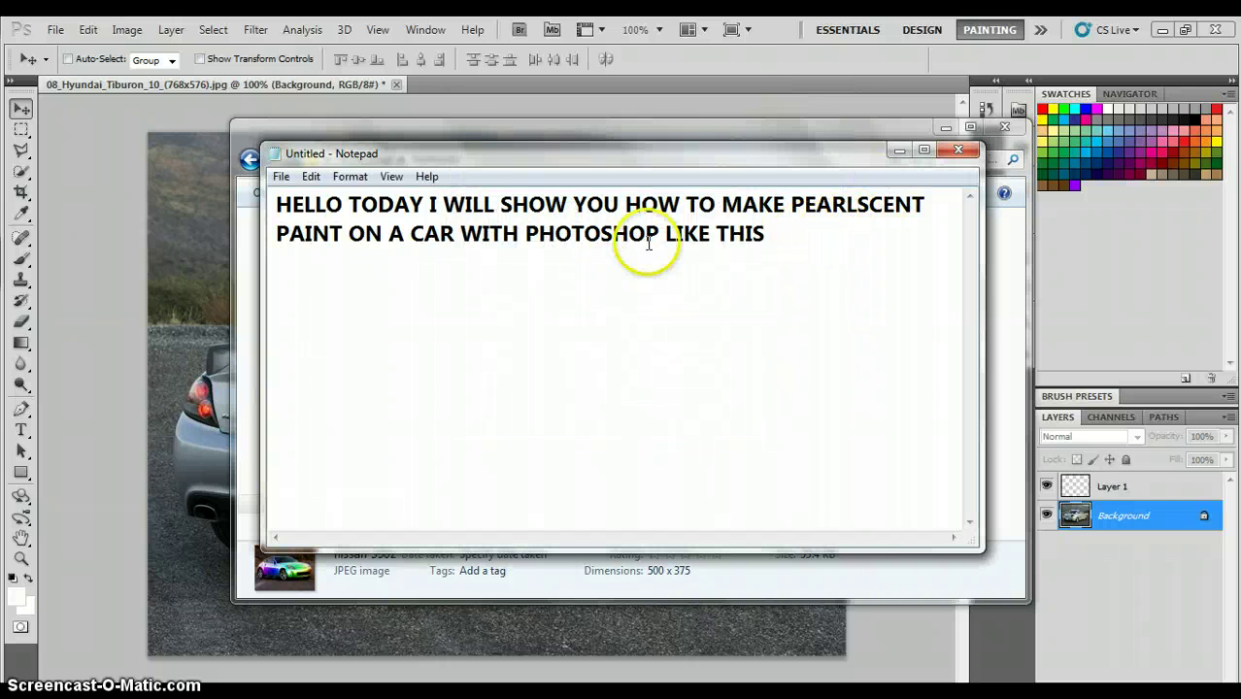
Replace the whole note with "IM GONNA DO THE RAINBOW COLOR"
{"action": "left_click_drag", "start_coordinate": [767, 235], "coordinate": [276, 201]}
{"action": "key", "text": "Delete"}
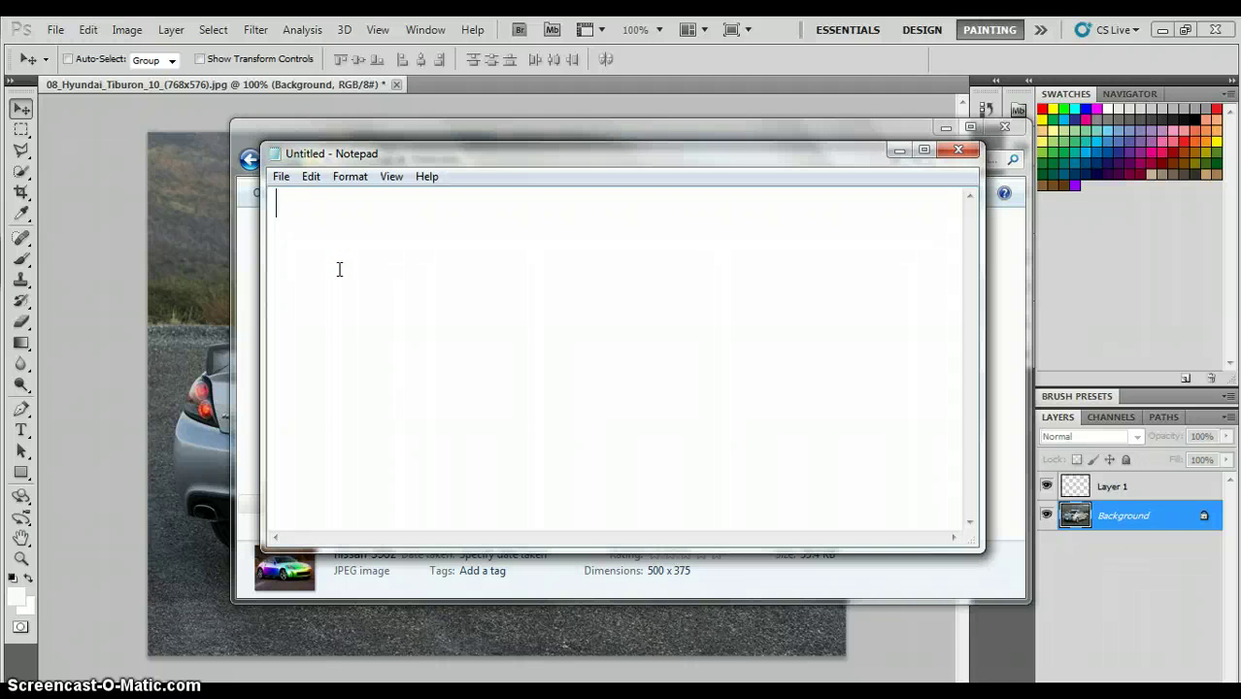
{"action": "type", "text": "IM GONNA "}
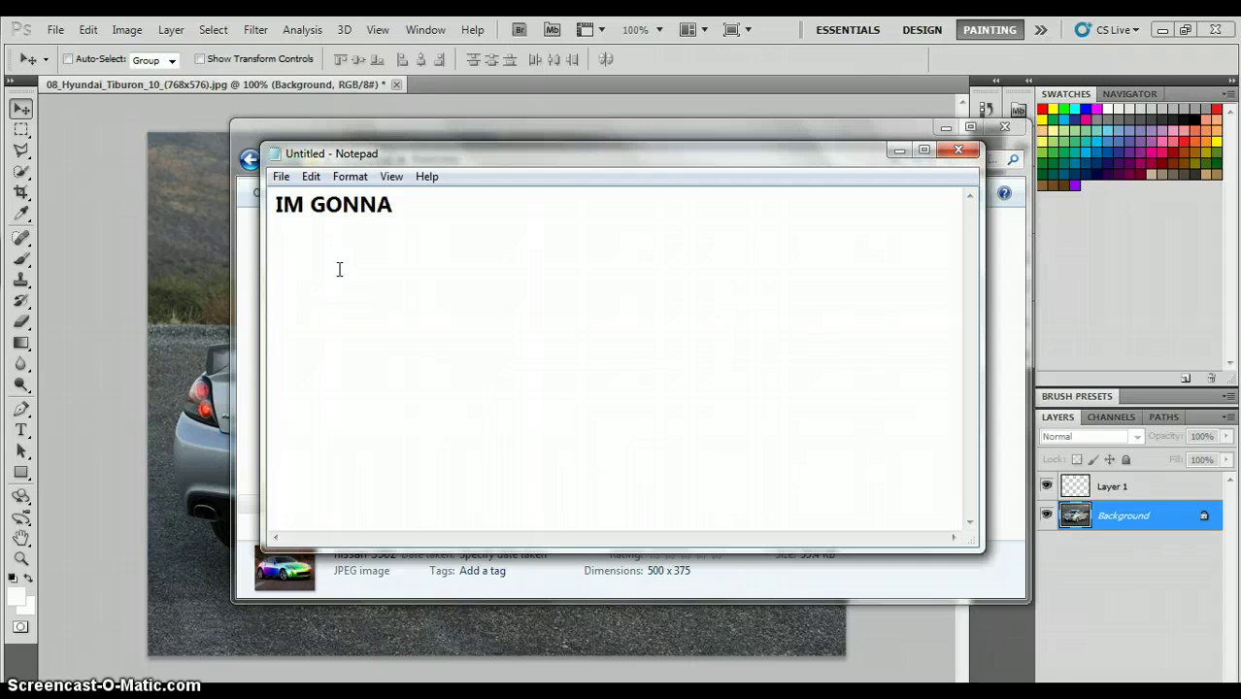
{"action": "type", "text": "DO THE R"}
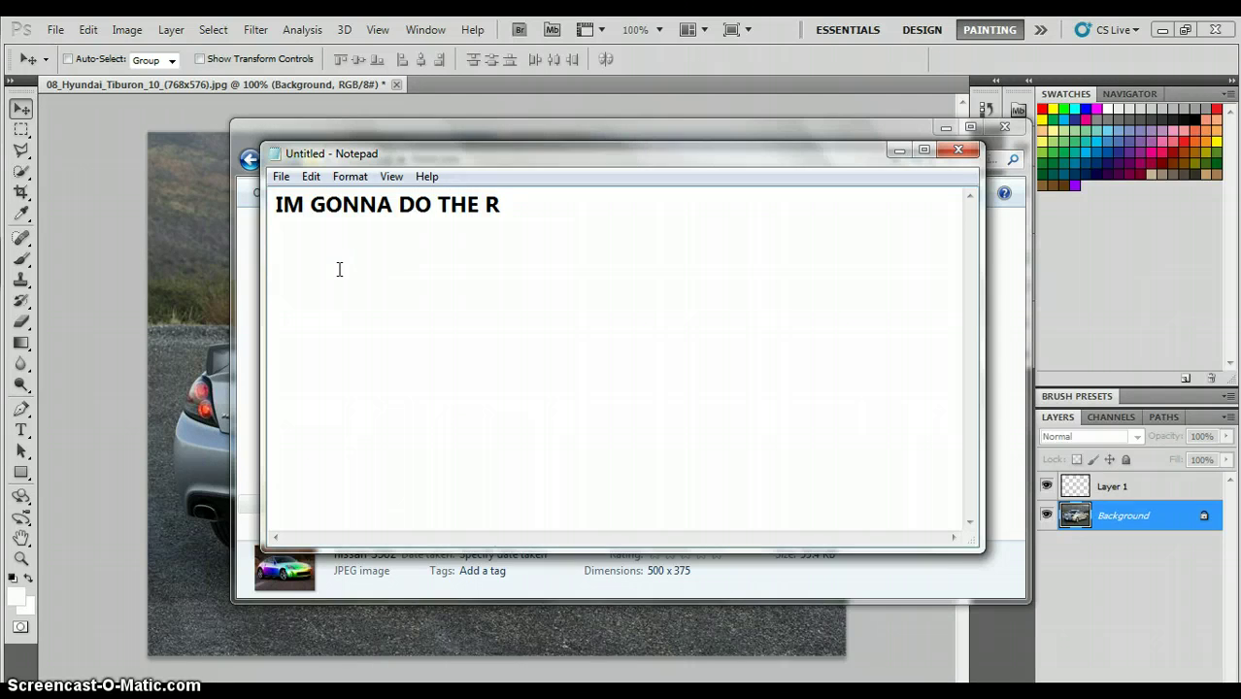
{"action": "type", "text": "AINBOW"}
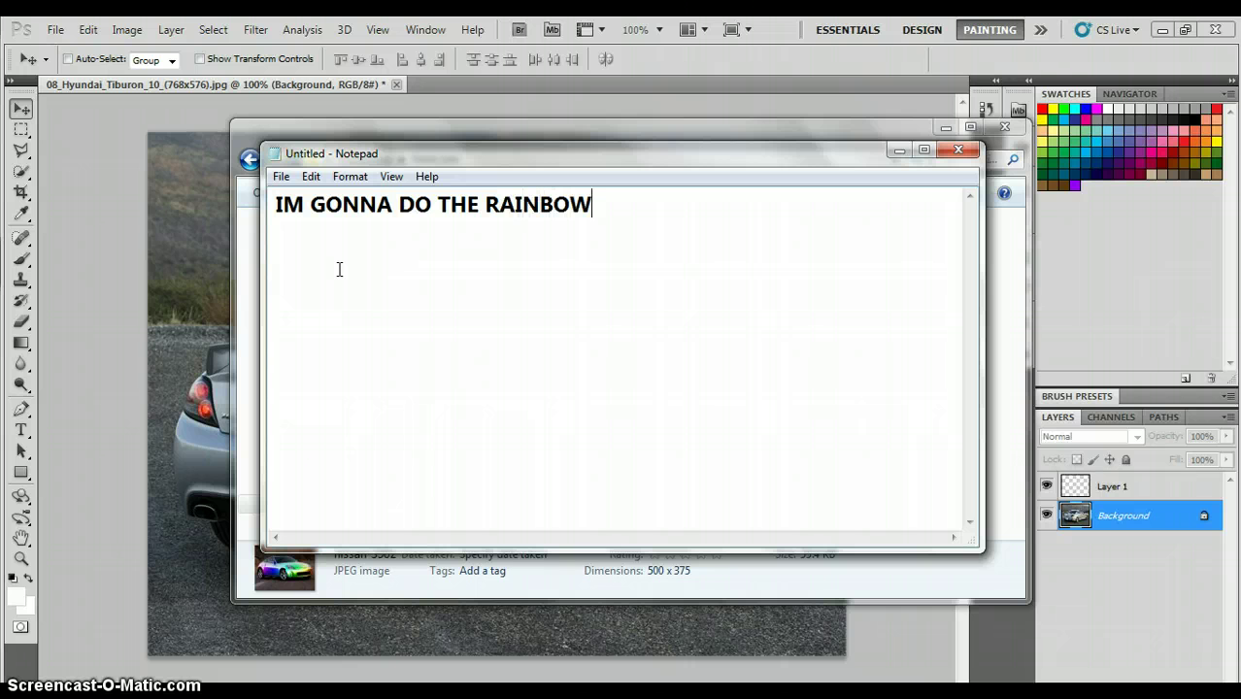
{"action": "type", "text": " V"}
{"action": "key", "text": "BackSpace"}
{"action": "type", "text": "COLOR "}
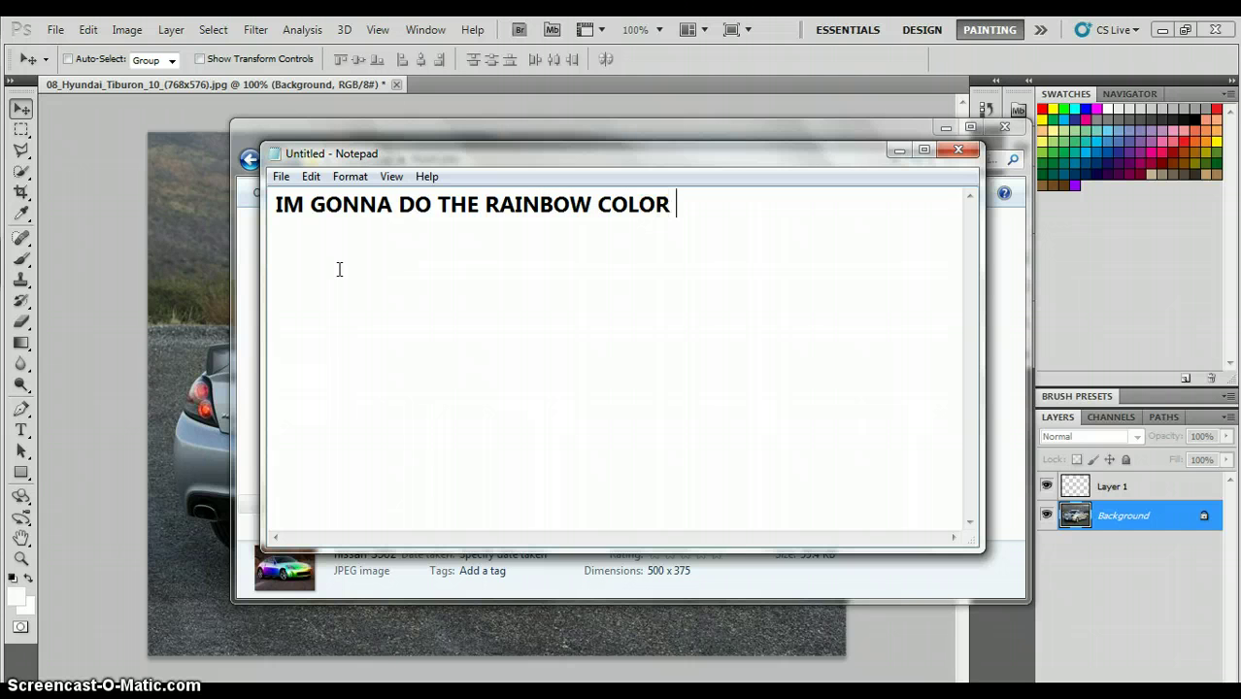
Append "SO FIRST YUO SELECT THE CAR WITH THE QUICK SELECTION TOOL WICH I ALREADY DID." to the note
{"action": "type", "text": "SO FIRS"}
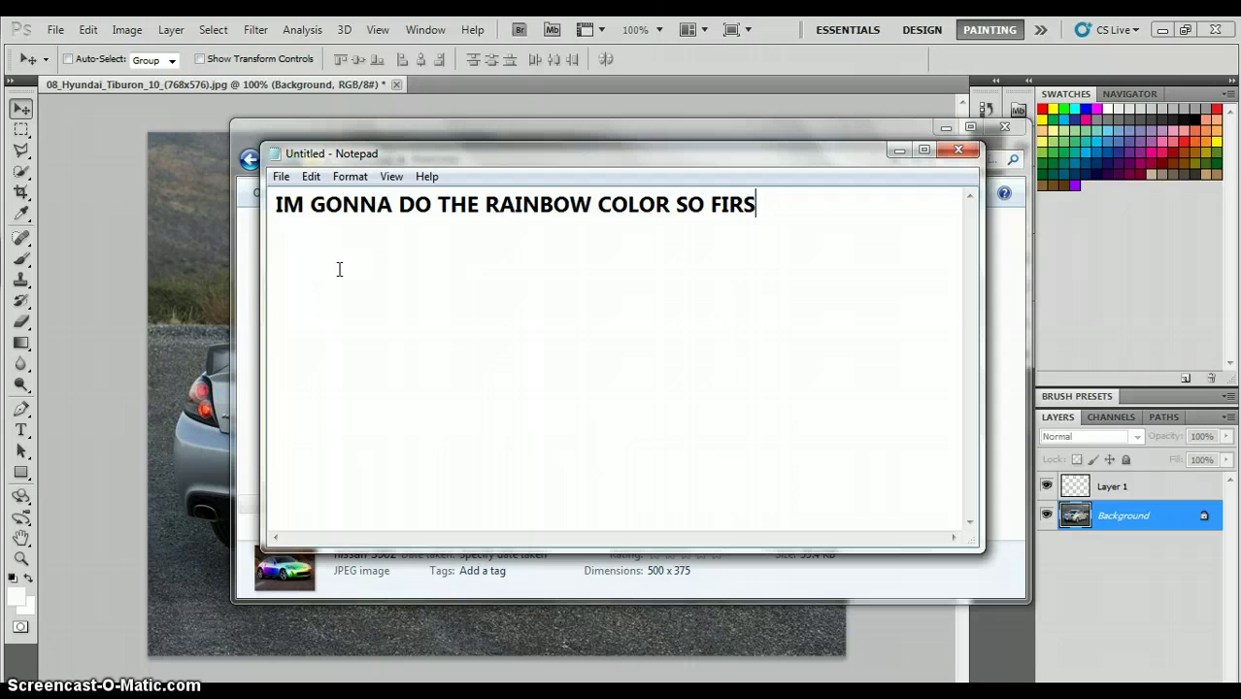
{"action": "type", "text": "T YUO S"}
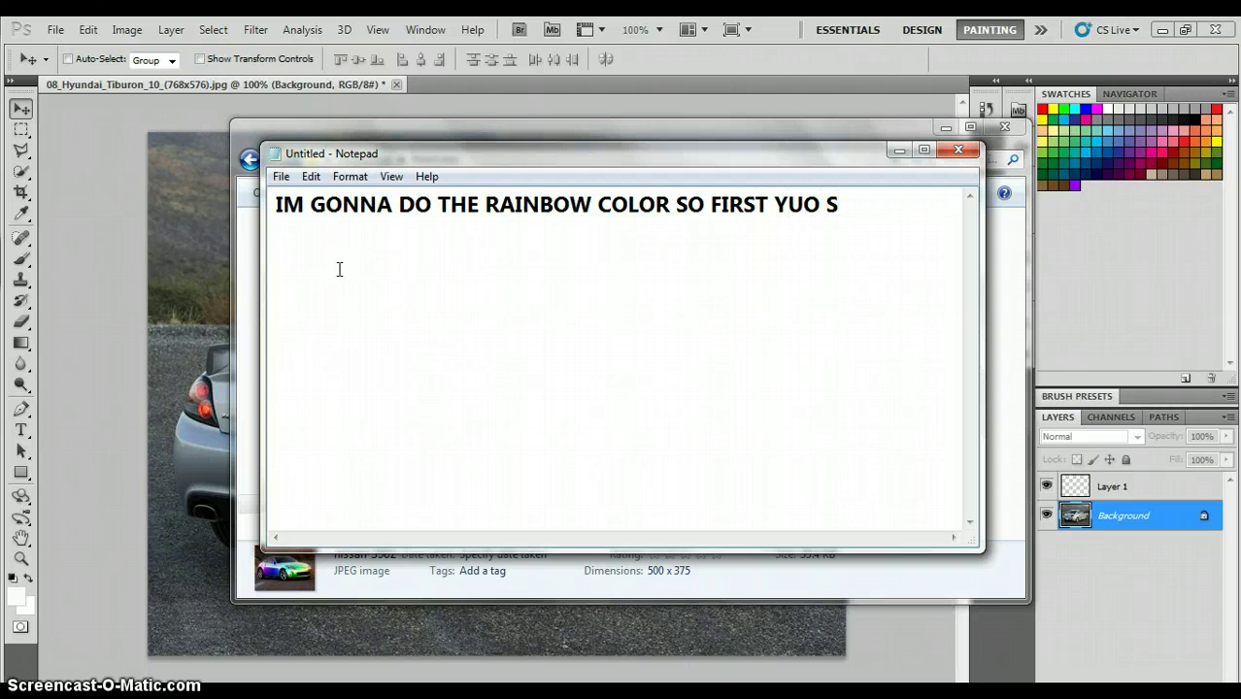
{"action": "type", "text": "ELECT "}
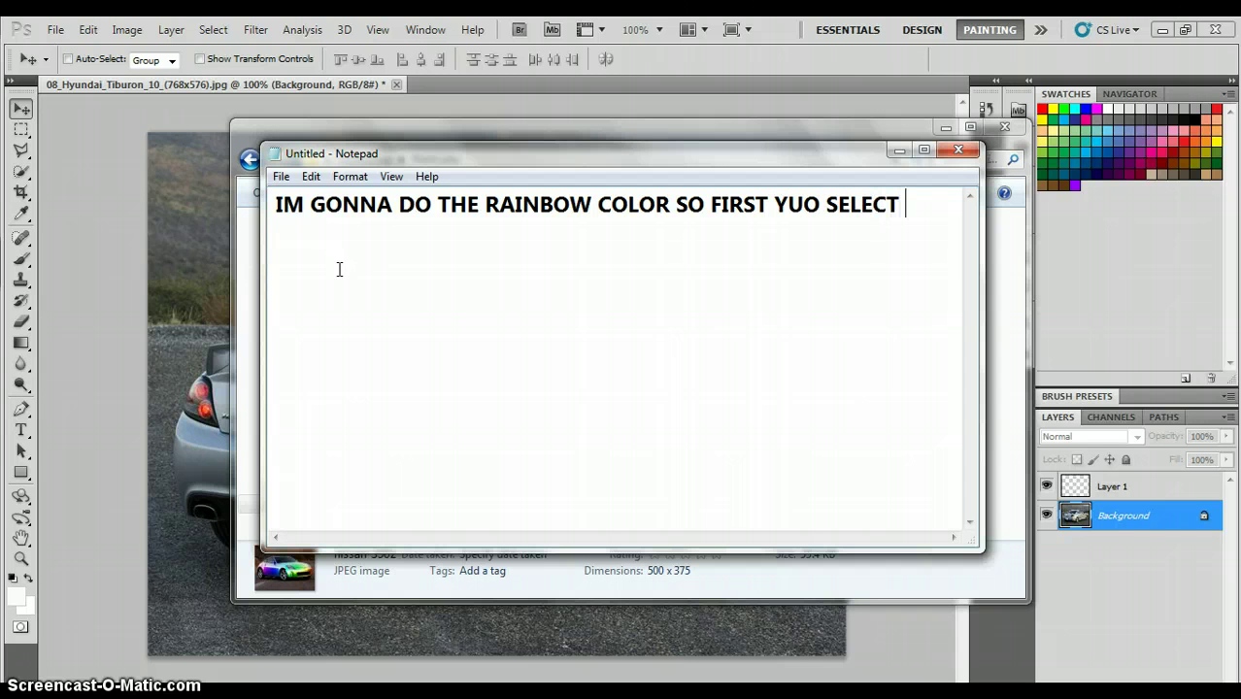
{"action": "type", "text": "THE CAR"}
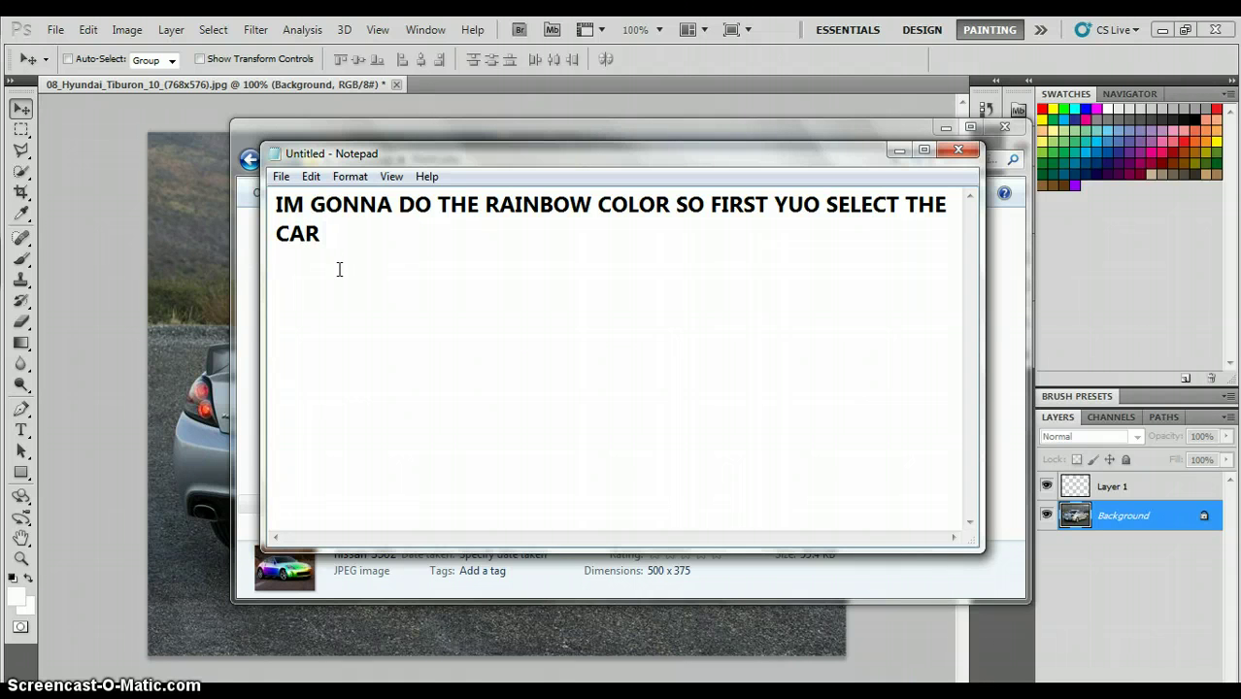
{"action": "type", "text": " WITH THE"}
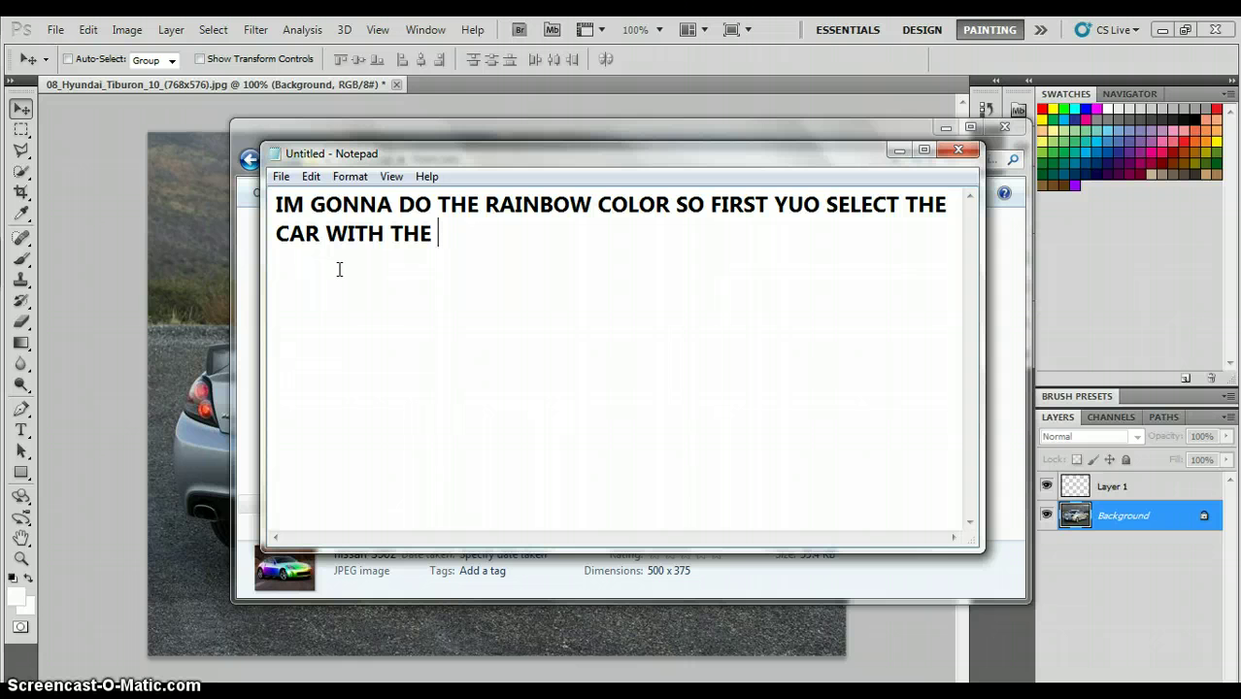
{"action": "type", "text": " QUICK"}
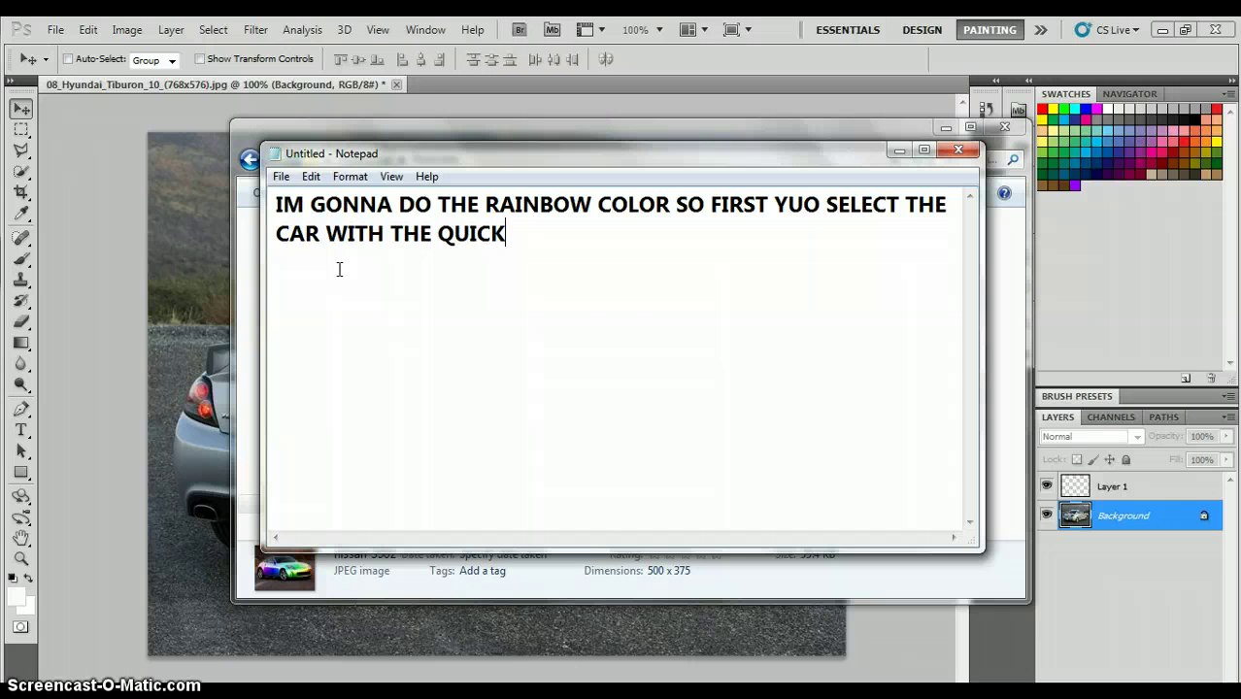
{"action": "type", "text": " SELECT"}
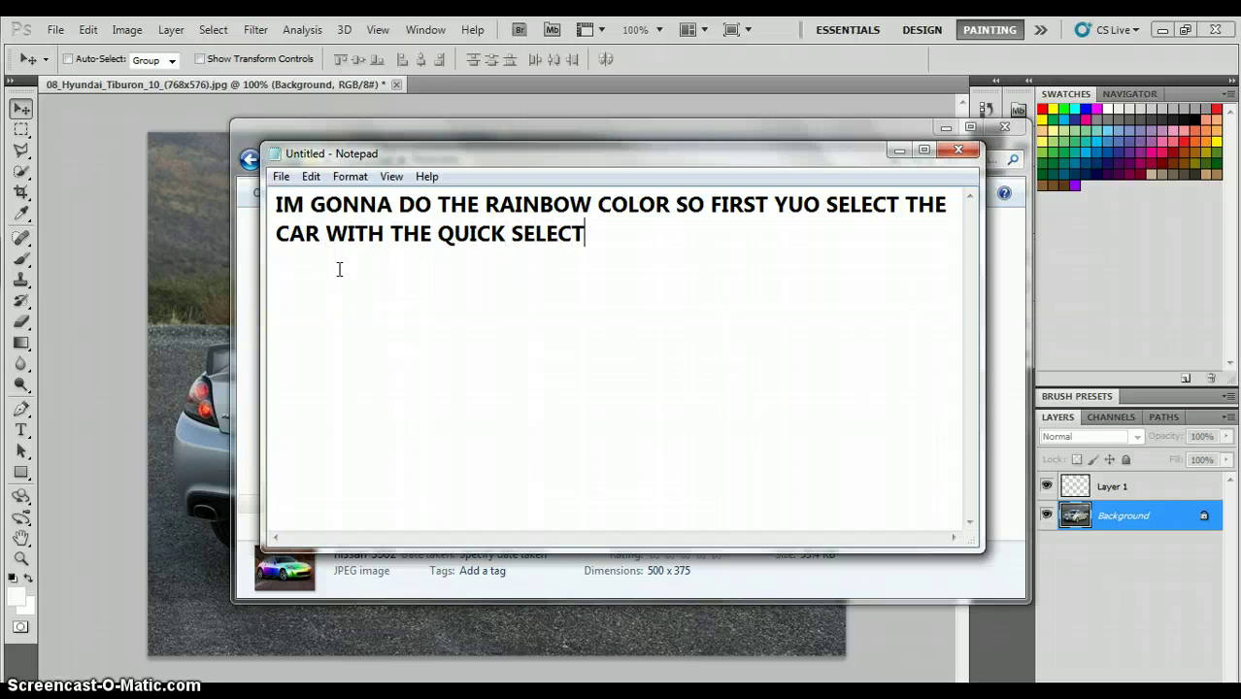
{"action": "type", "text": "ION TOOL"}
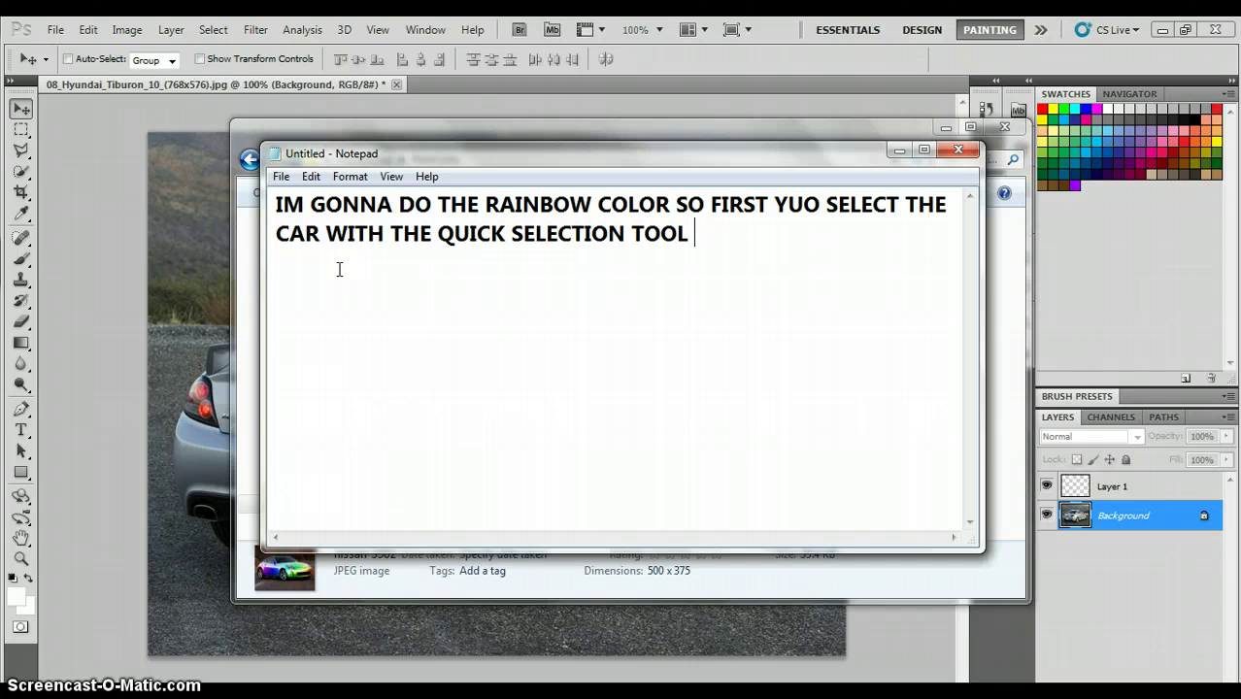
{"action": "type", "text": "WI"}
{"action": "type", "text": "CH"}
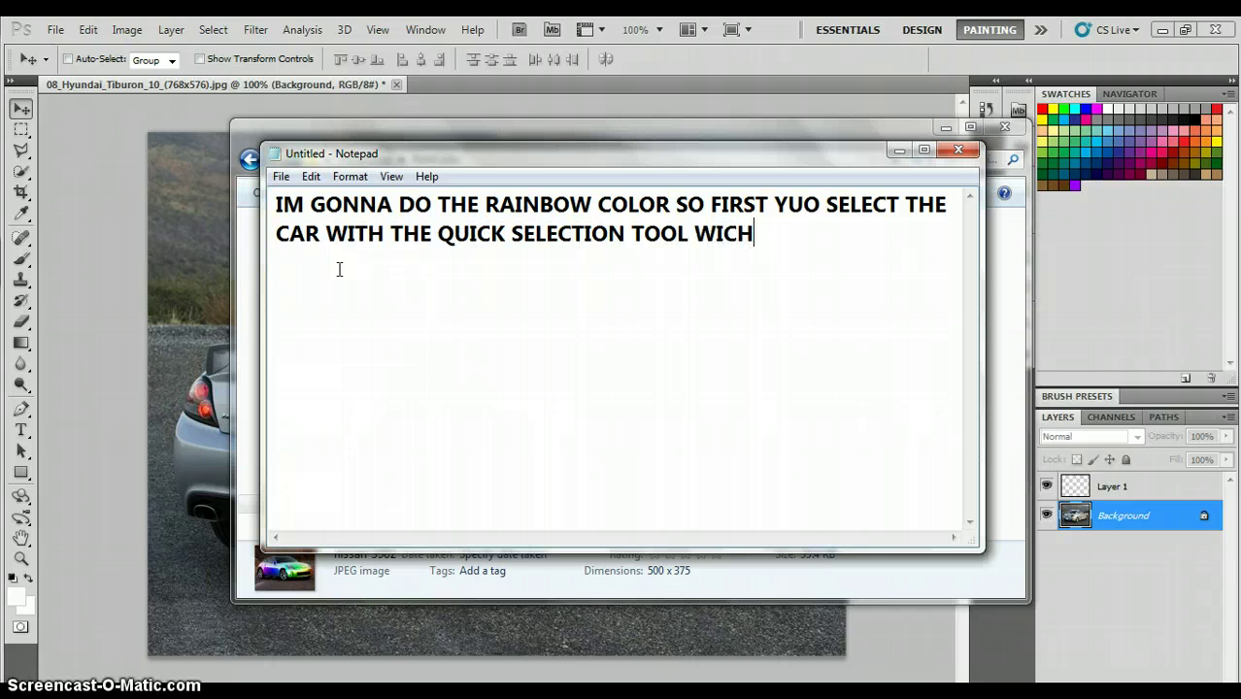
{"action": "type", "text": " I ALREADY"}
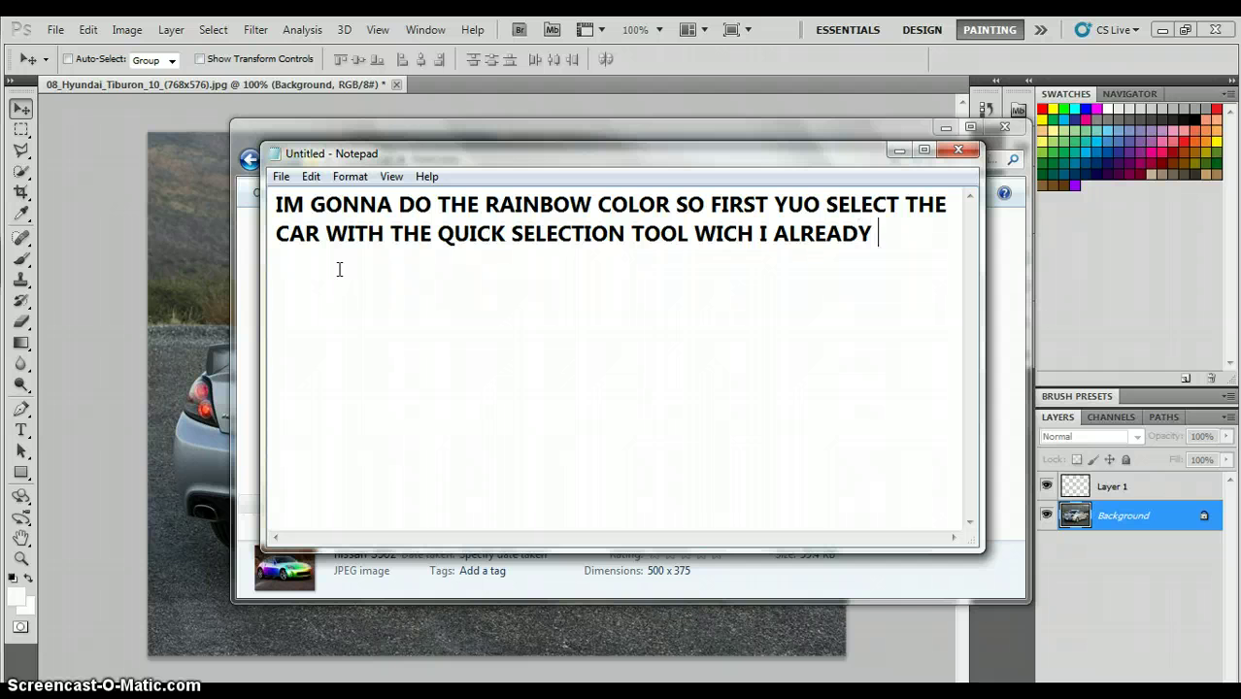
{"action": "type", "text": " DID."}
Minimize the folder and Notepad windows to return to Photoshop, and make Layer 1 the active layer
{"action": "left_click", "coordinate": [897, 148]}
{"action": "left_click", "coordinate": [945, 127]}
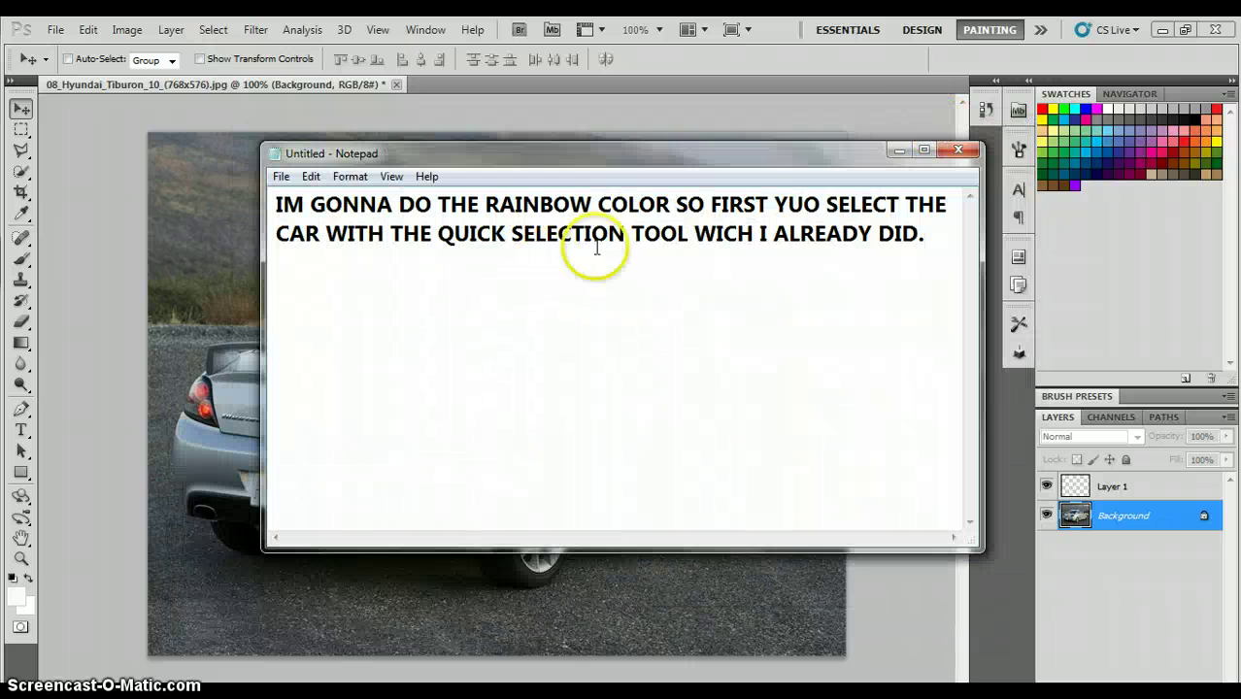
{"action": "left_click", "coordinate": [896, 151]}
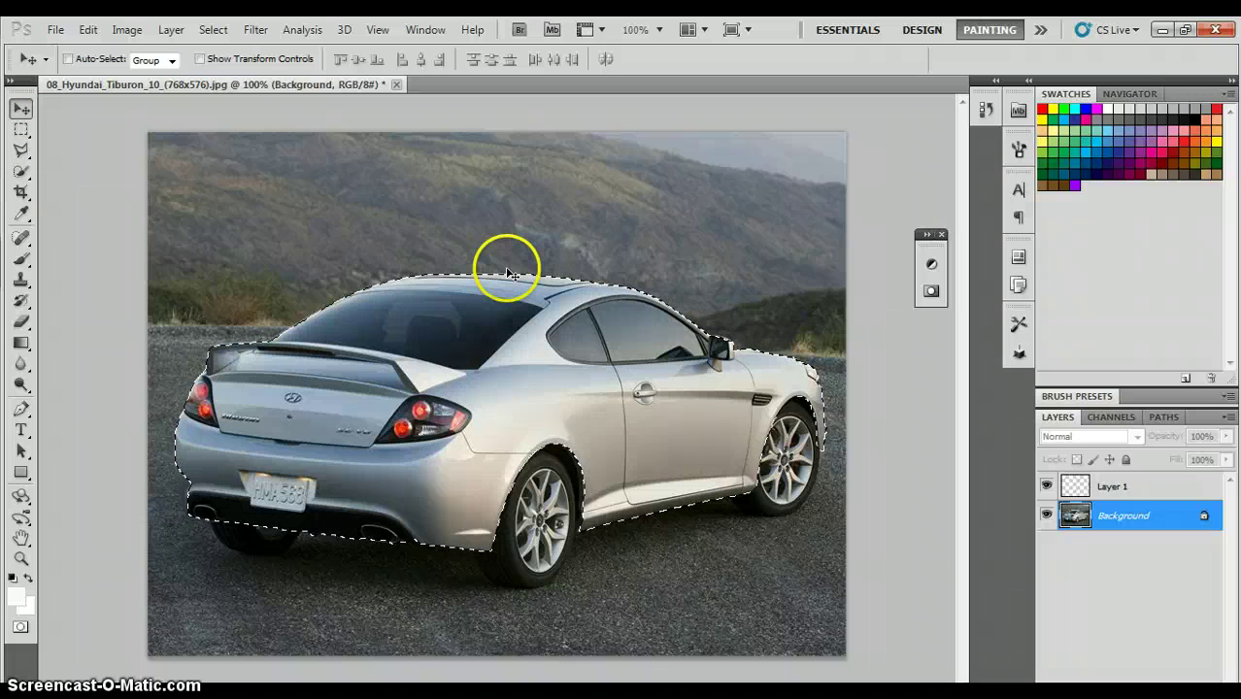
{"action": "left_click", "coordinate": [1115, 488]}
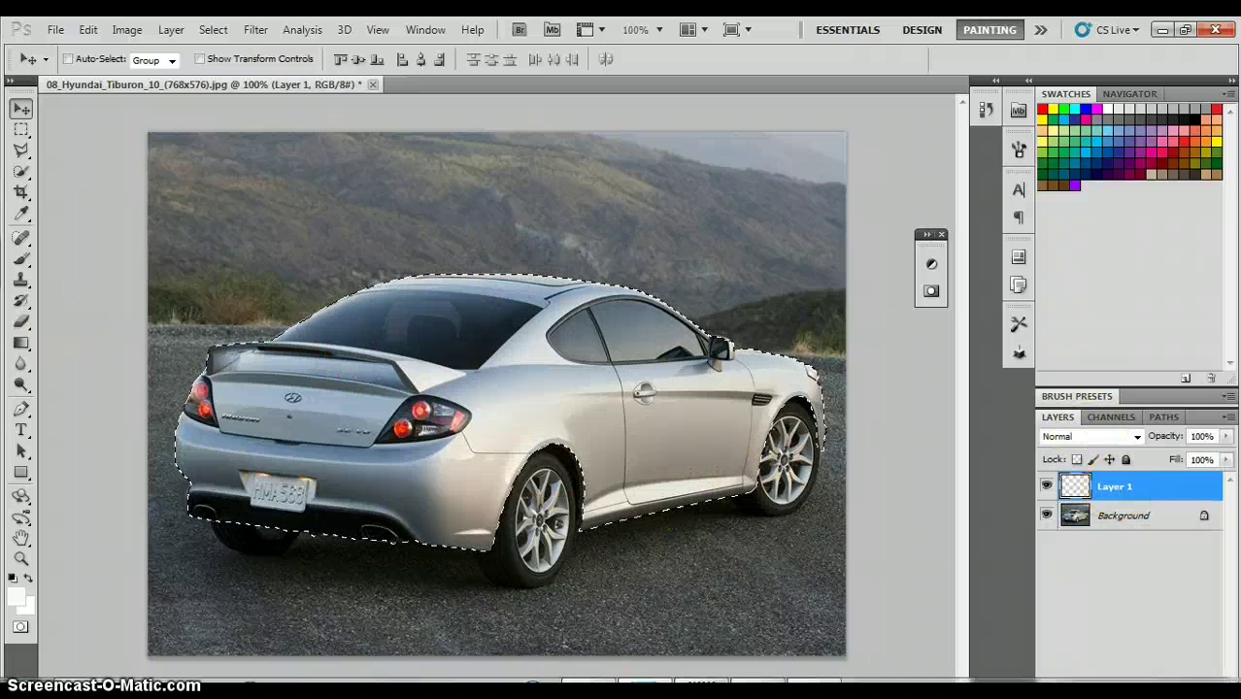
Switch to Notepad and replace the whole note with "DONT FORGET TO MAKE A NEW LAYER"
{"action": "mouse_move", "coordinate": [756, 690]}
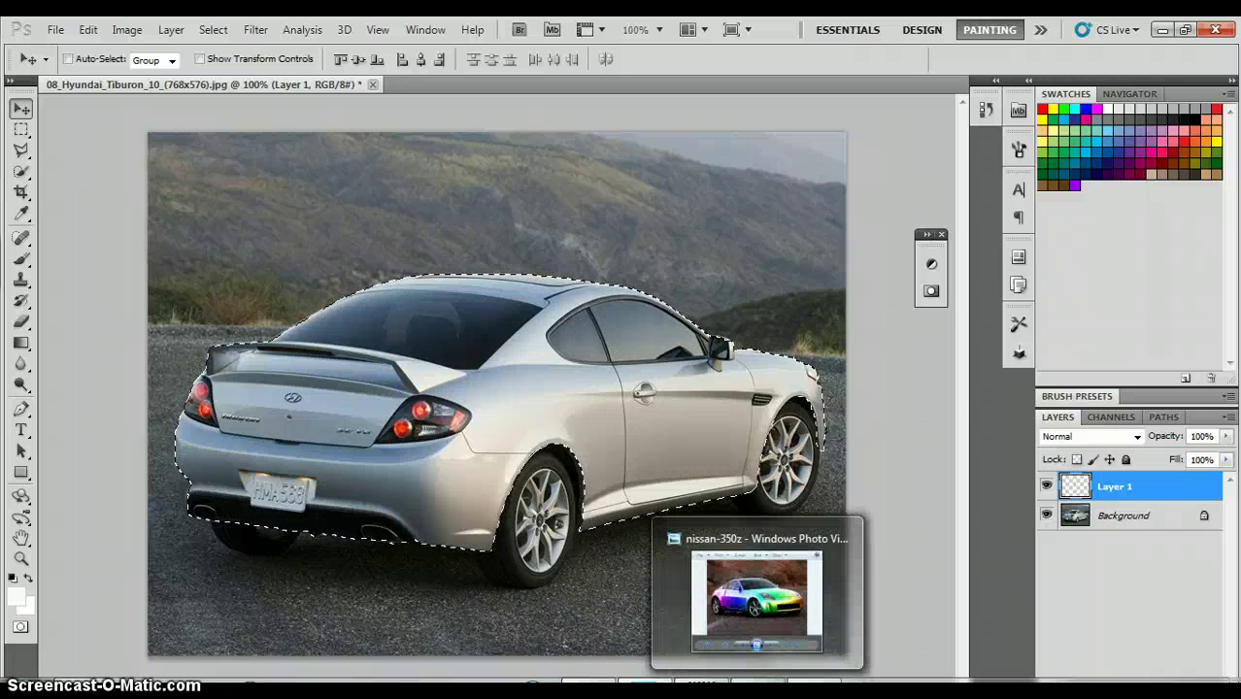
{"action": "left_click", "coordinate": [702, 690]}
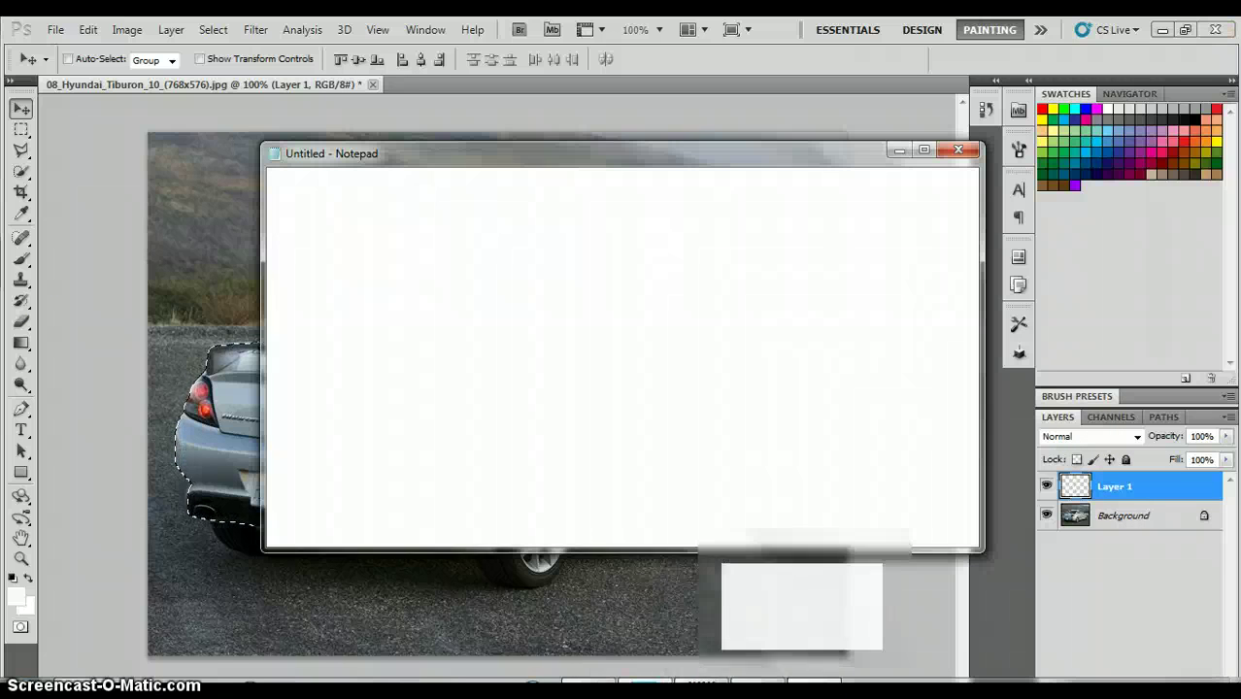
{"action": "mouse_move", "coordinate": [925, 235]}
{"action": "left_mouse_down"}
{"action": "mouse_move", "coordinate": [488, 272]}
{"action": "mouse_move", "coordinate": [325, 234]}
{"action": "left_mouse_up"}
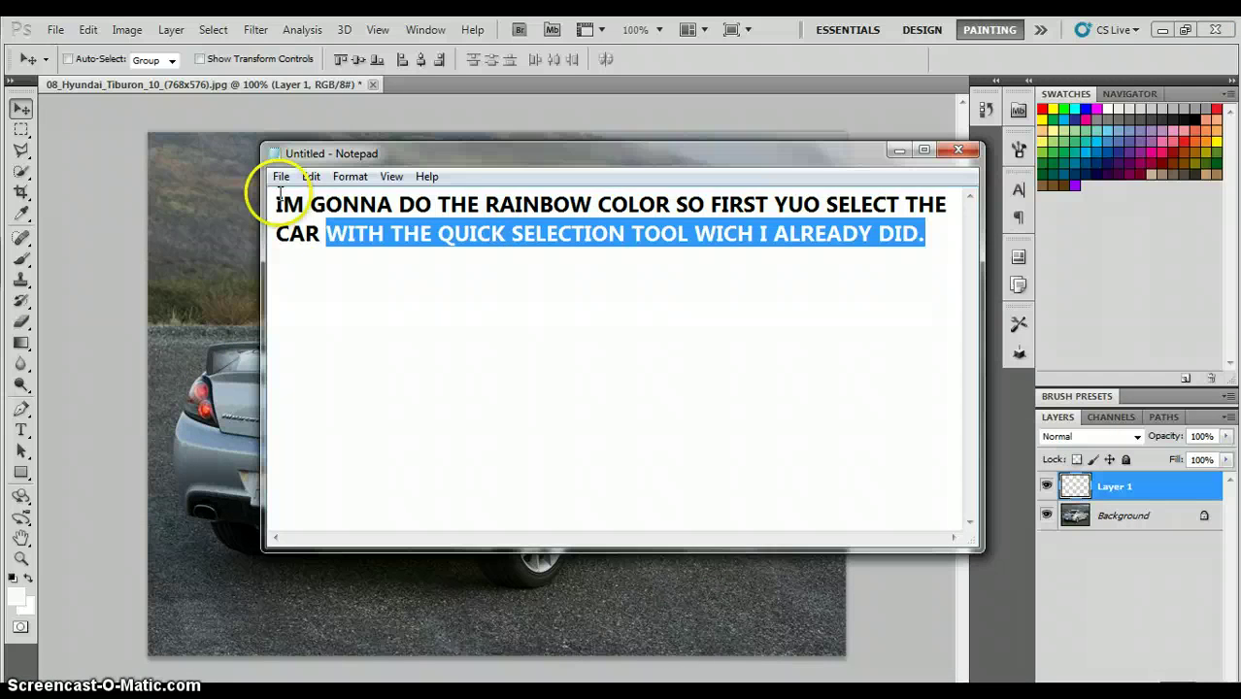
{"action": "left_click_drag", "start_coordinate": [279, 194], "coordinate": [270, 185]}
{"action": "key", "text": "BackSpace"}
{"action": "type", "text": "DO"}
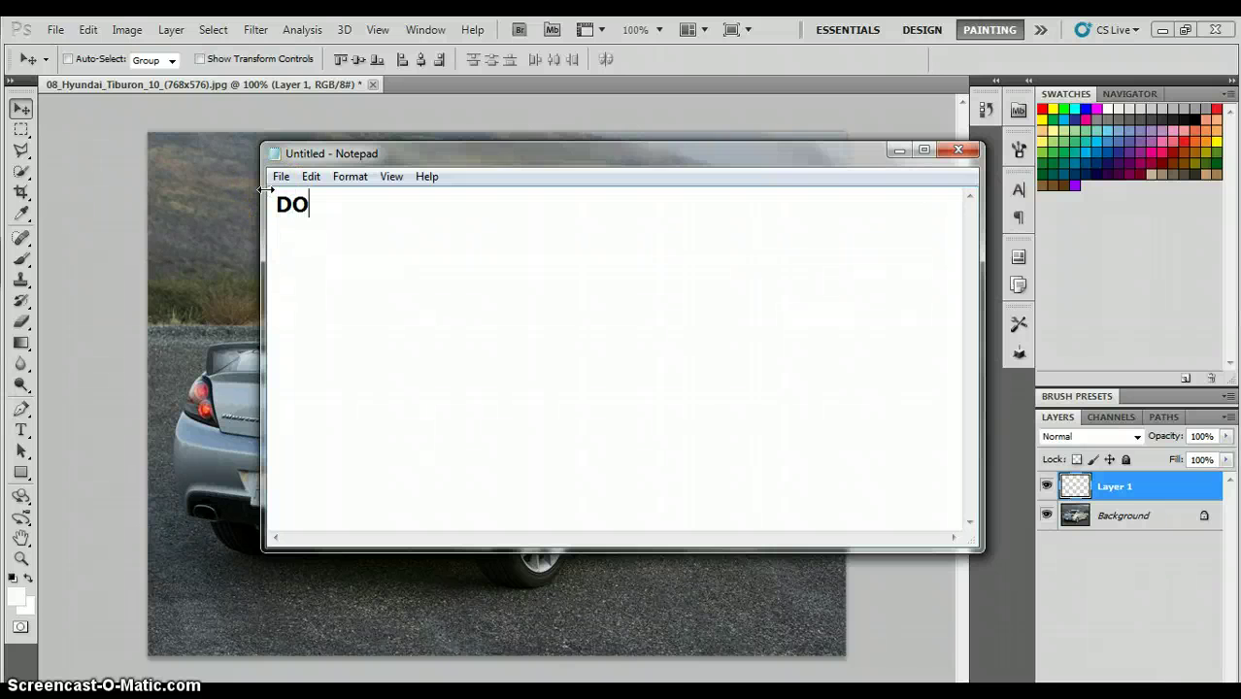
{"action": "type", "text": "NR"}
{"action": "key", "text": "BackSpace"}
{"action": "type", "text": "T FORGET TO"}
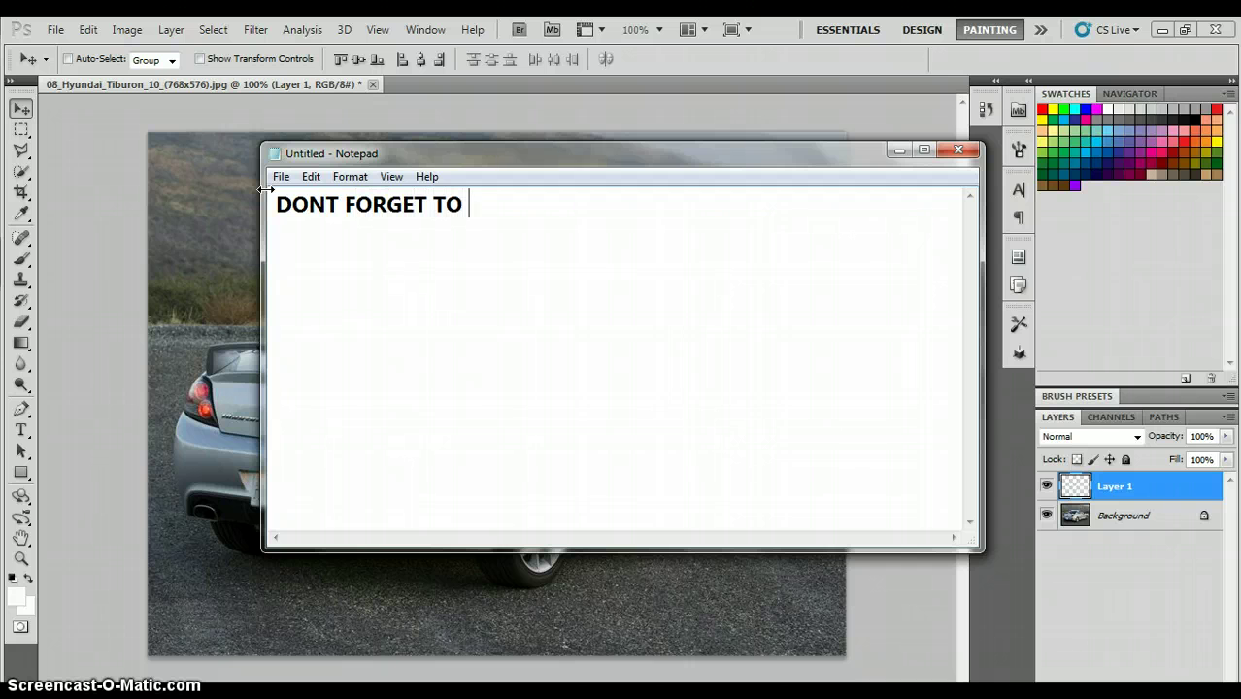
{"action": "type", "text": " MAKE "}
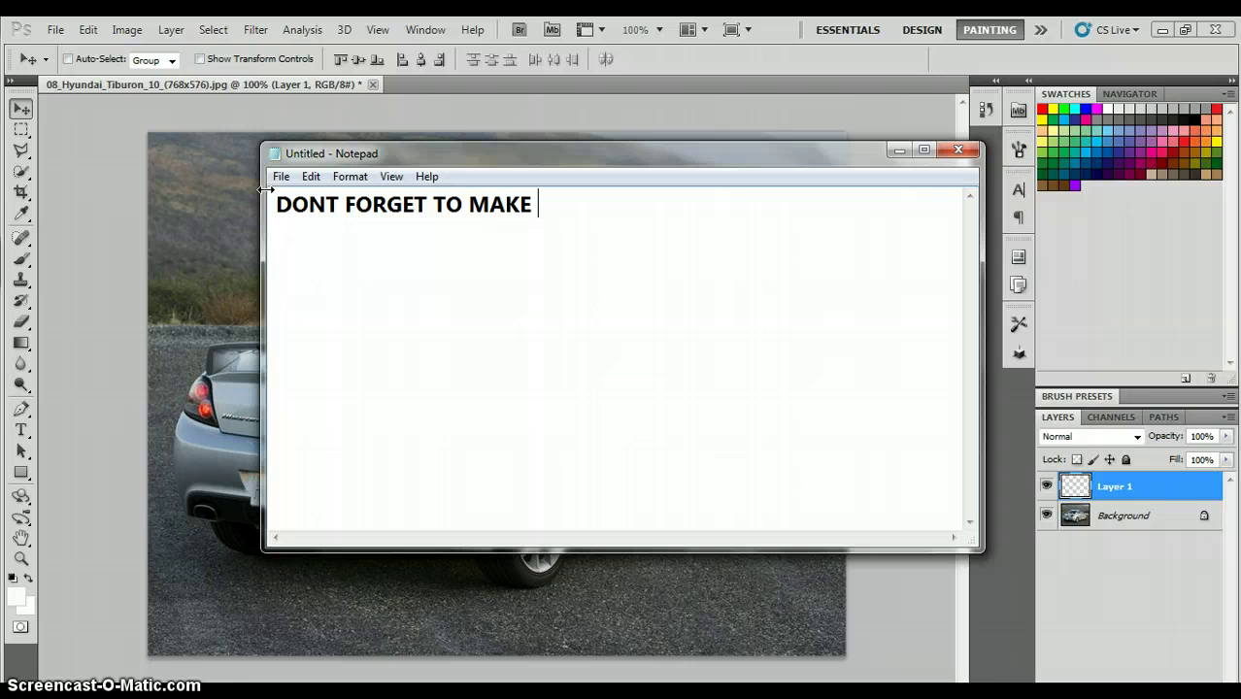
{"action": "type", "text": "A NEW LAYER"}
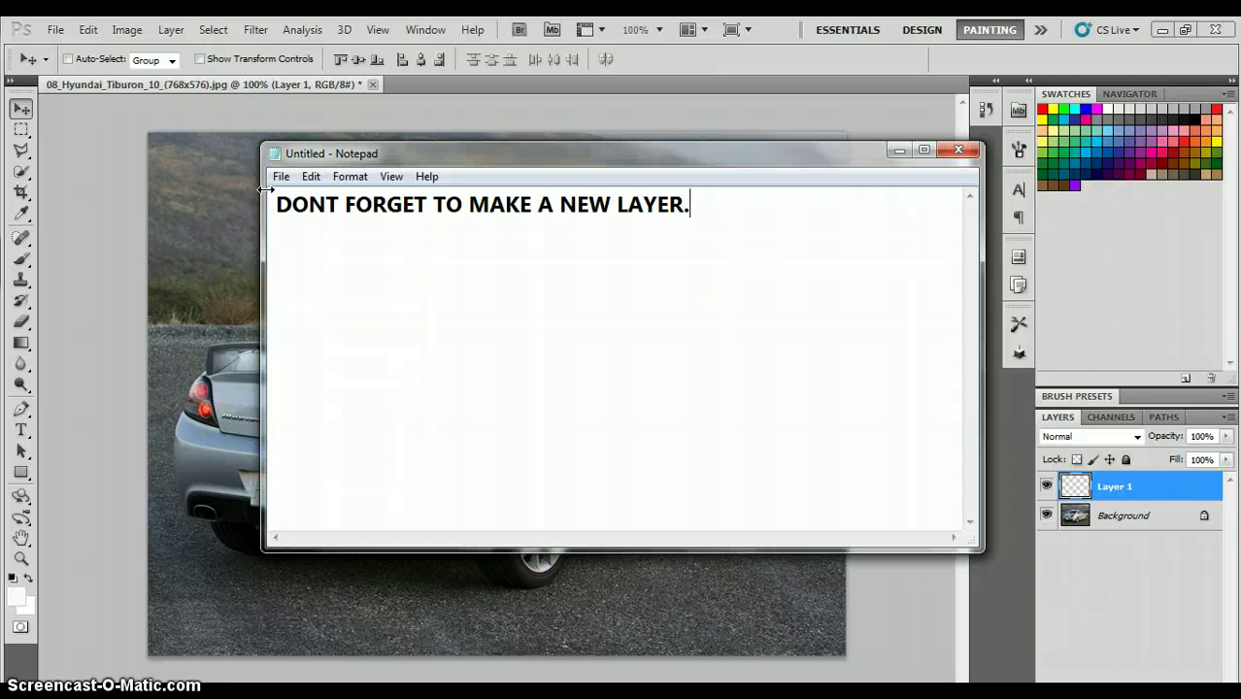
Continue the note with ". ONCE YOU HAVE SELECTED" and, on a new line, "THE CAR USE THE GRANDIENT TOOL FOR COLOR"
{"action": "type", "text": ". ONCE YOU"}
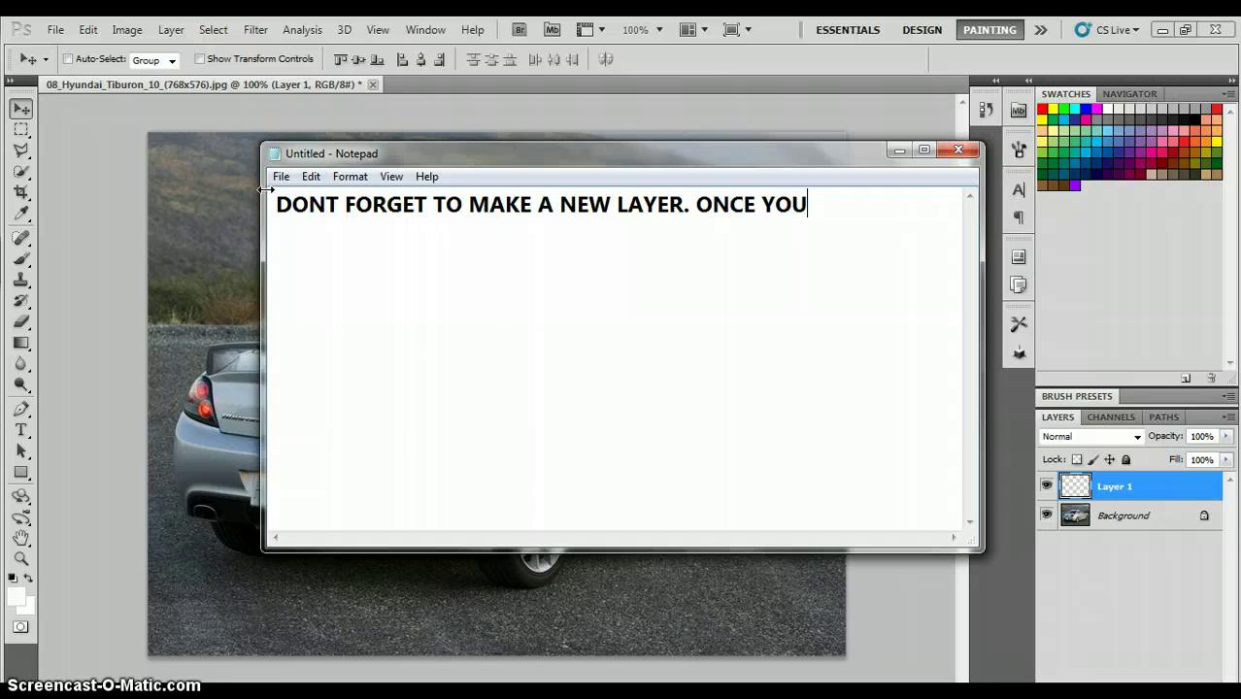
{"action": "type", "text": " HAVE "}
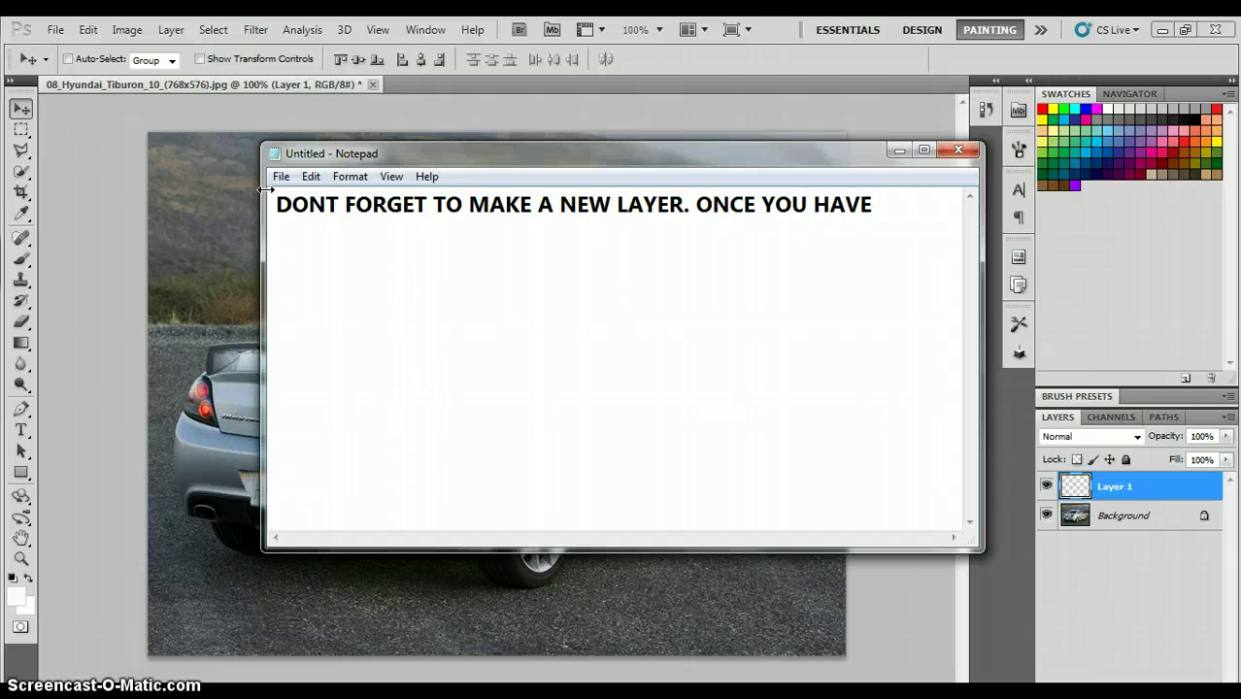
{"action": "type", "text": "SSE"}
{"action": "key", "text": "BackSpace"}
{"action": "key", "text": "BackSpace"}
{"action": "type", "text": "ELECT"}
{"action": "type", "text": "ED"}
{"action": "key", "text": "Return"}
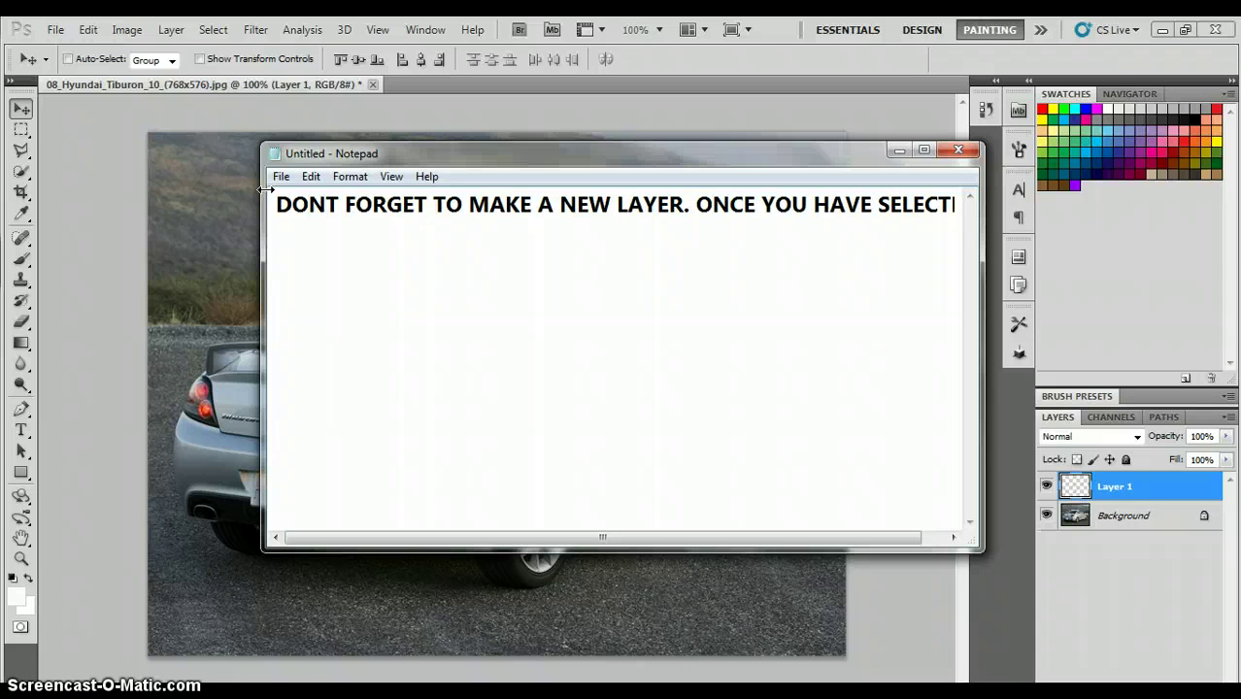
{"action": "type", "text": "THE CA"}
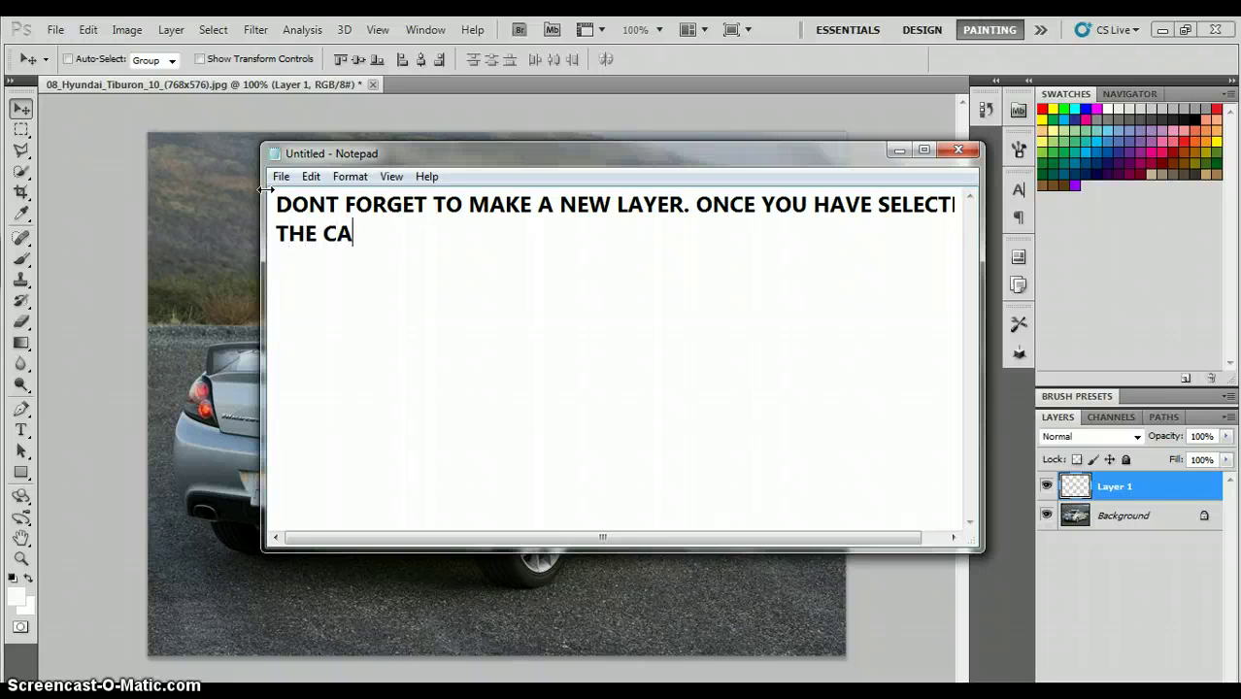
{"action": "type", "text": "R USE THE "}
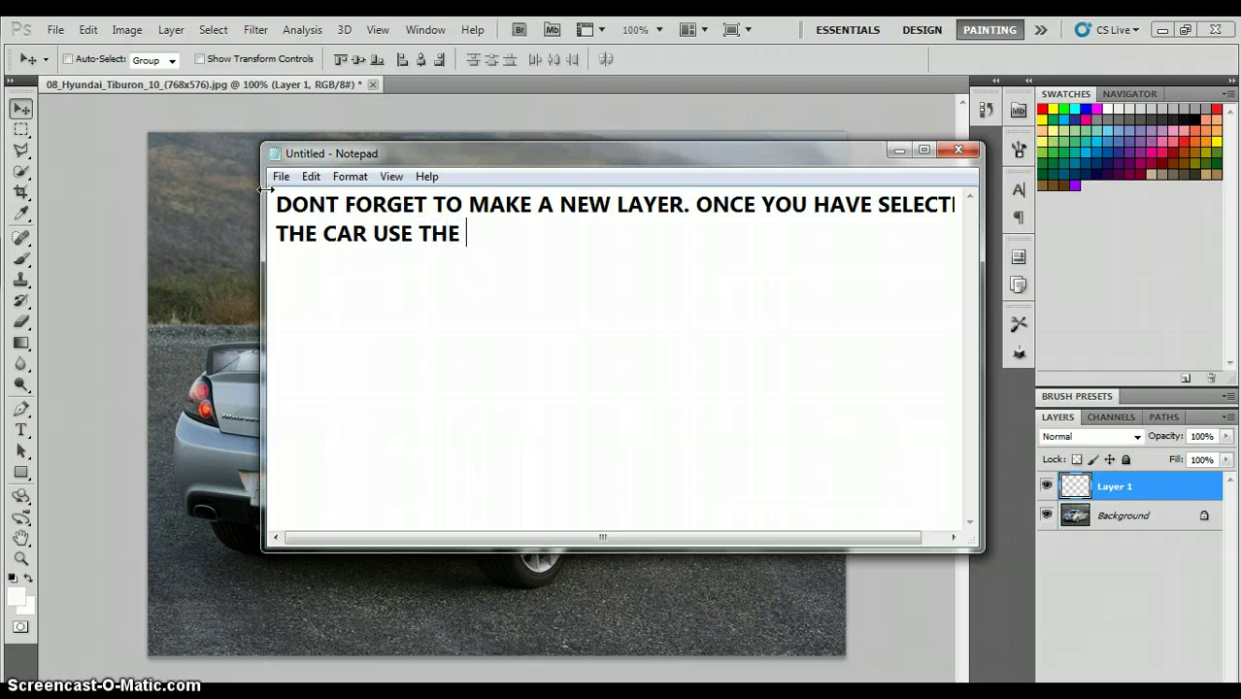
{"action": "type", "text": "GRANDI"}
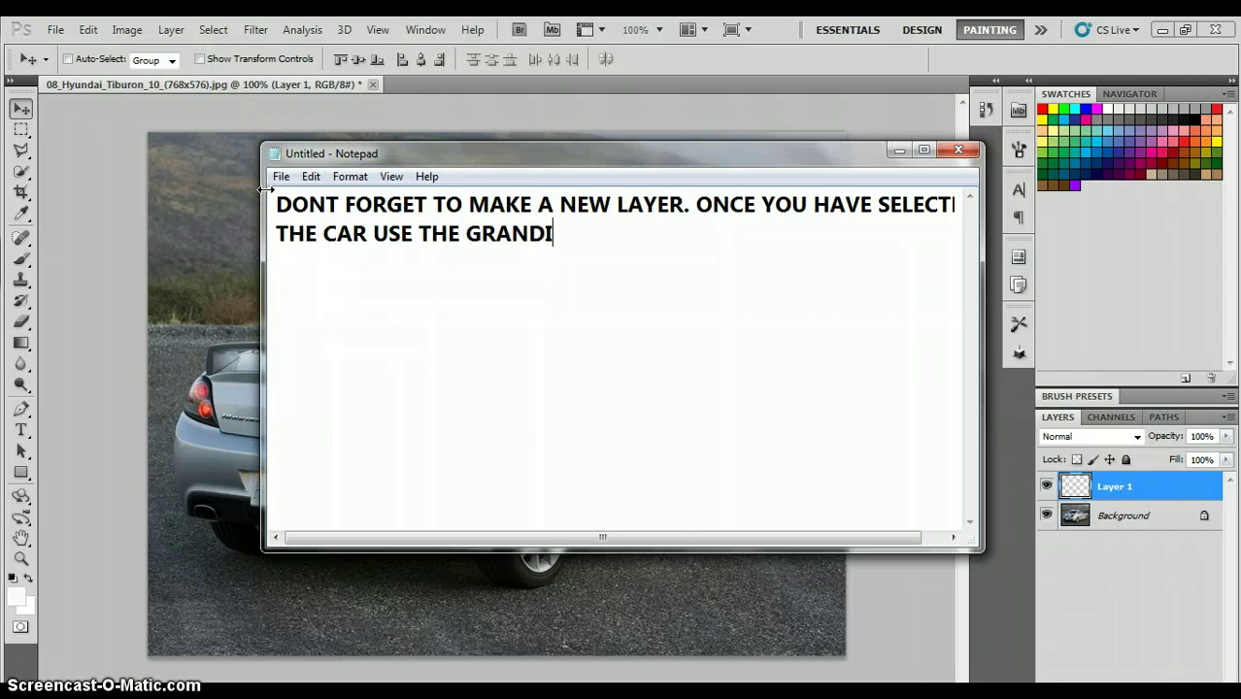
{"action": "type", "text": "ENT TOOL"}
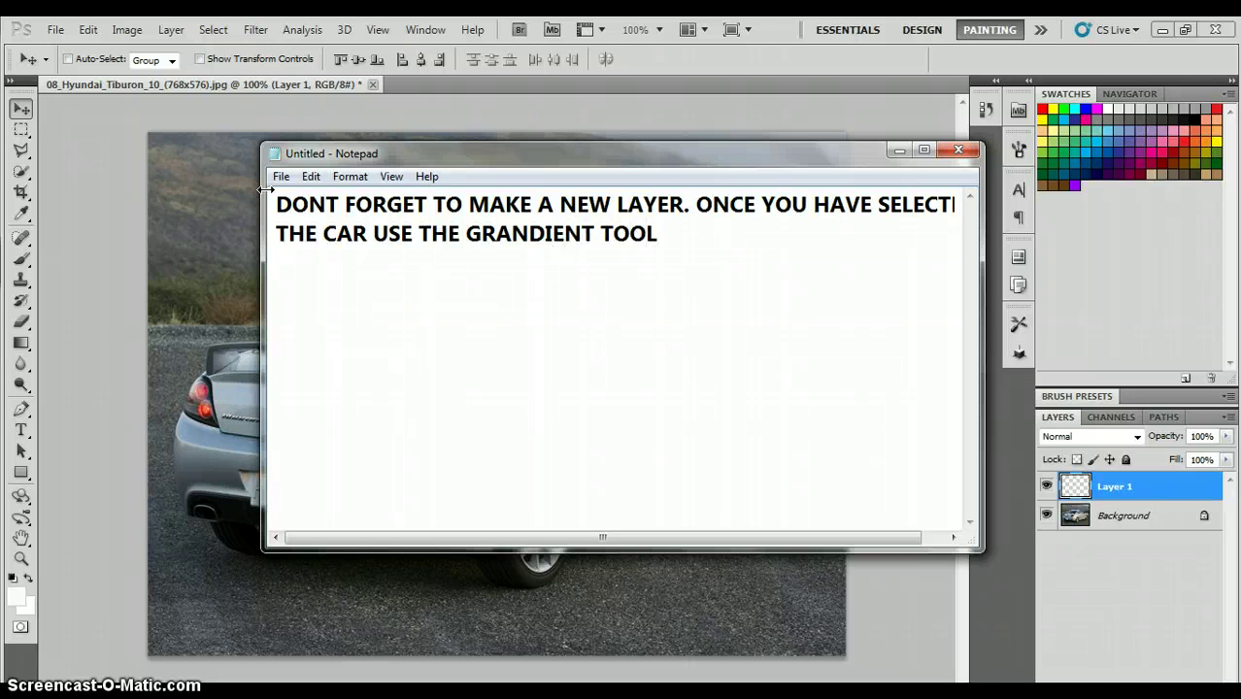
{"action": "type", "text": " FOR COLOR"}
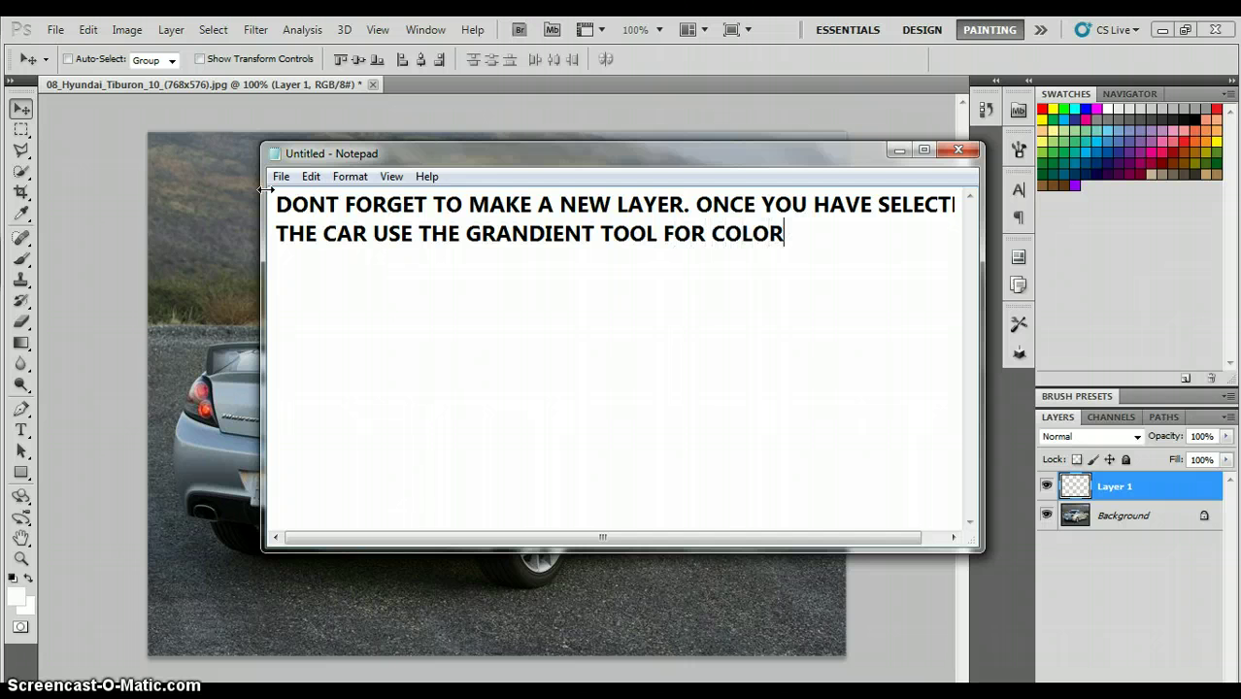
Return to Photoshop and fill the car selection on Layer 1 with the rainbow gradient, running from the rear bumper to the front
{"action": "left_click", "coordinate": [709, 61]}
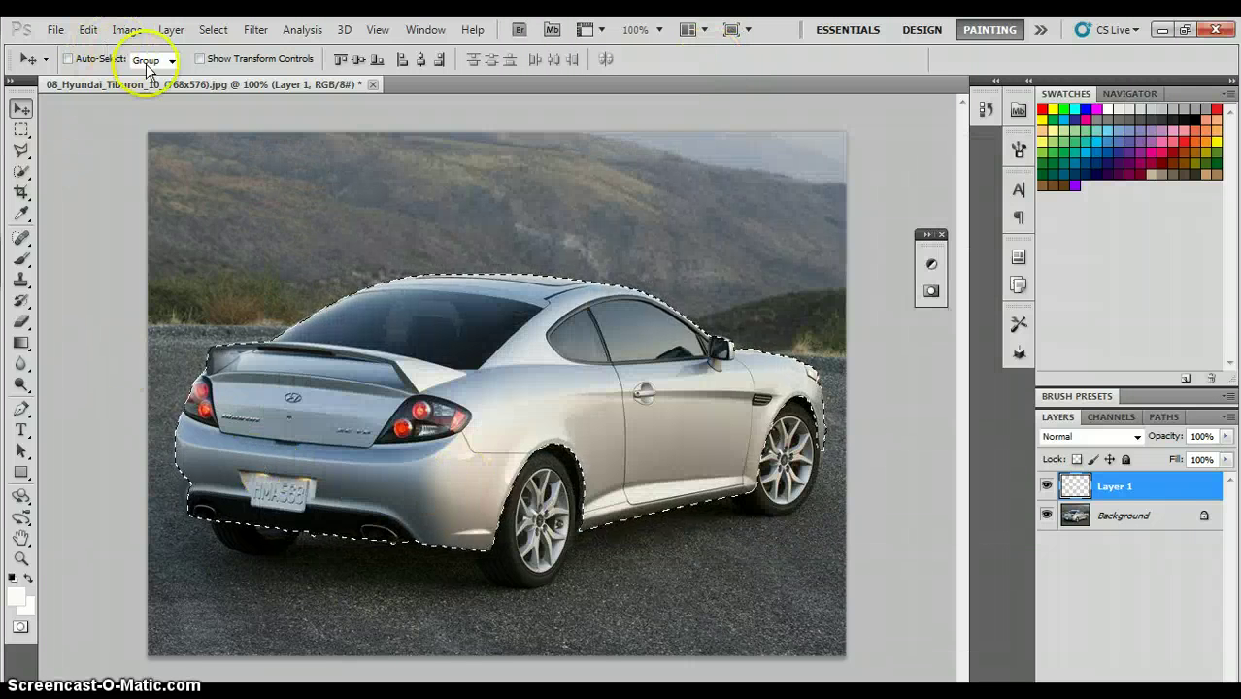
{"action": "left_click", "coordinate": [22, 340]}
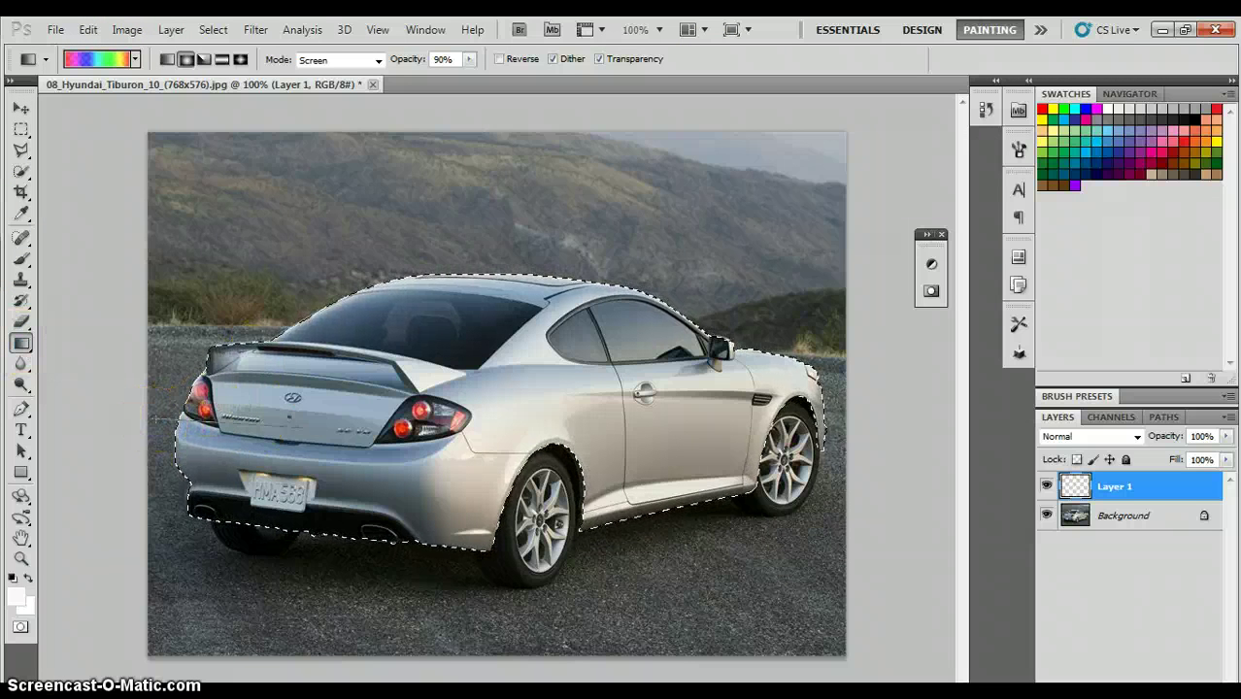
{"action": "left_click_drag", "start_coordinate": [155, 420], "coordinate": [838, 391]}
{"action": "left_click", "coordinate": [250, 508]}
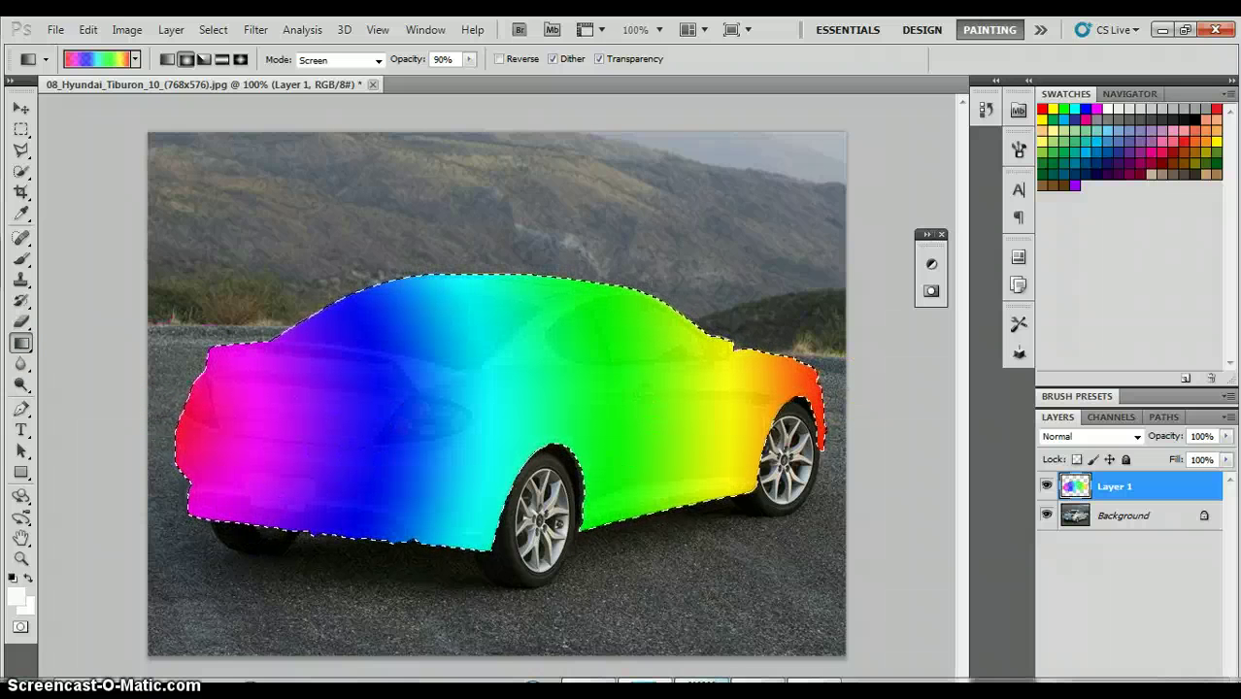
Switch to Notepad and replace the whole note with "OVERLAY THE COLOR"
{"action": "mouse_move", "coordinate": [756, 686]}
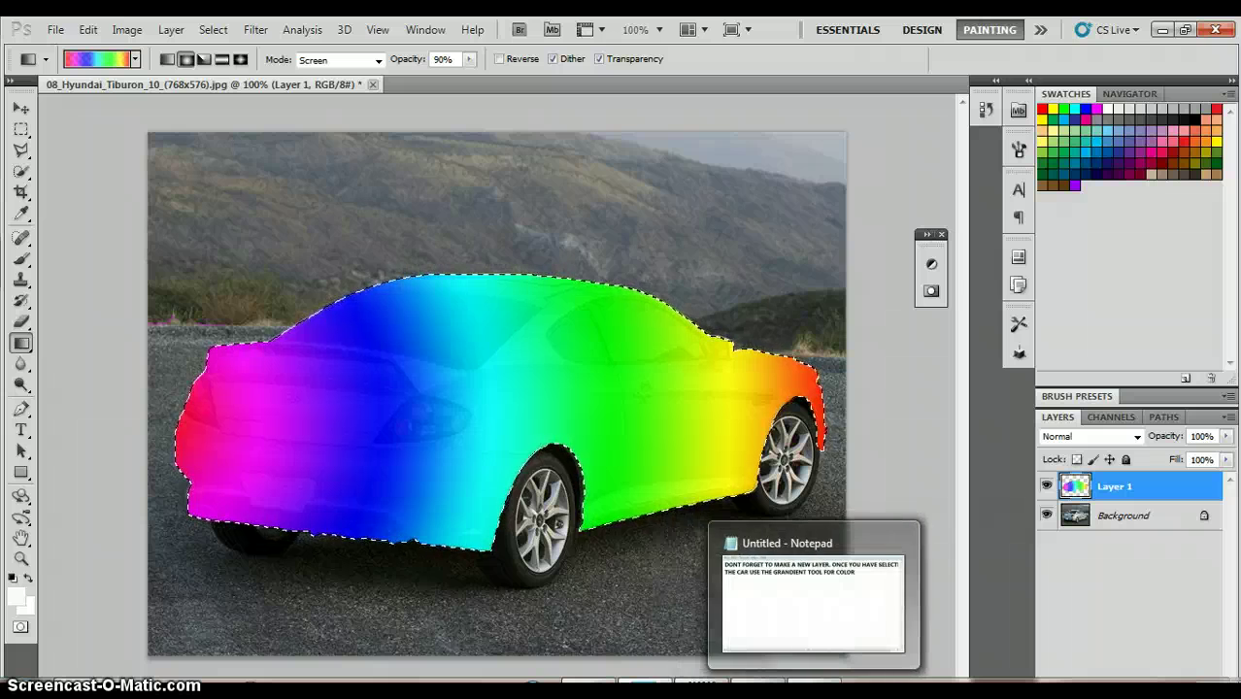
{"action": "left_click", "coordinate": [814, 686]}
{"action": "left_click_drag", "start_coordinate": [835, 225], "coordinate": [277, 200]}
{"action": "key", "text": "BackSpace"}
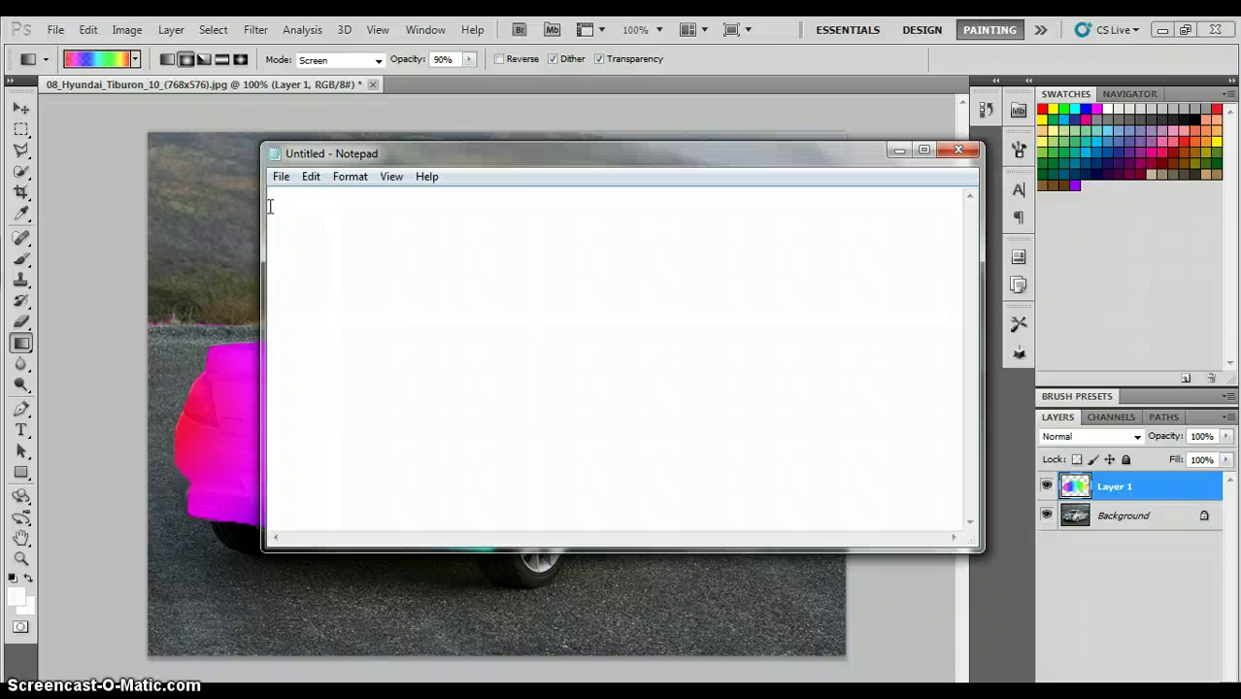
{"action": "type", "text": "OVERL"}
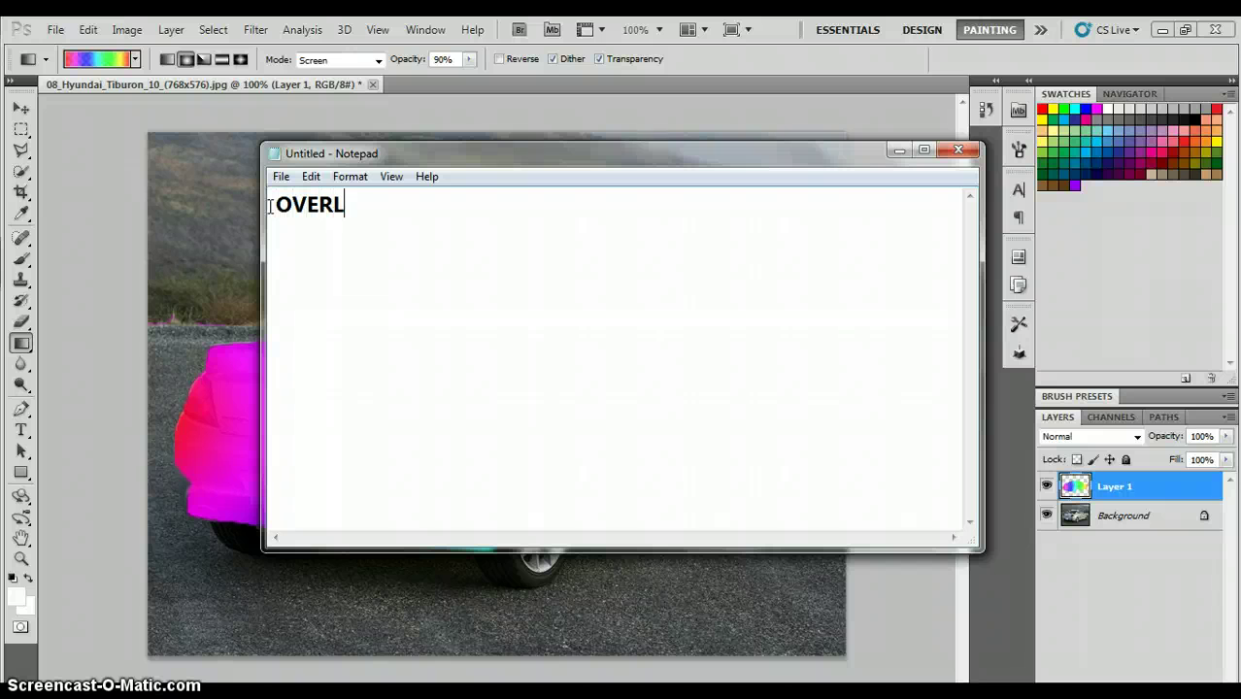
{"action": "type", "text": "AY THE"}
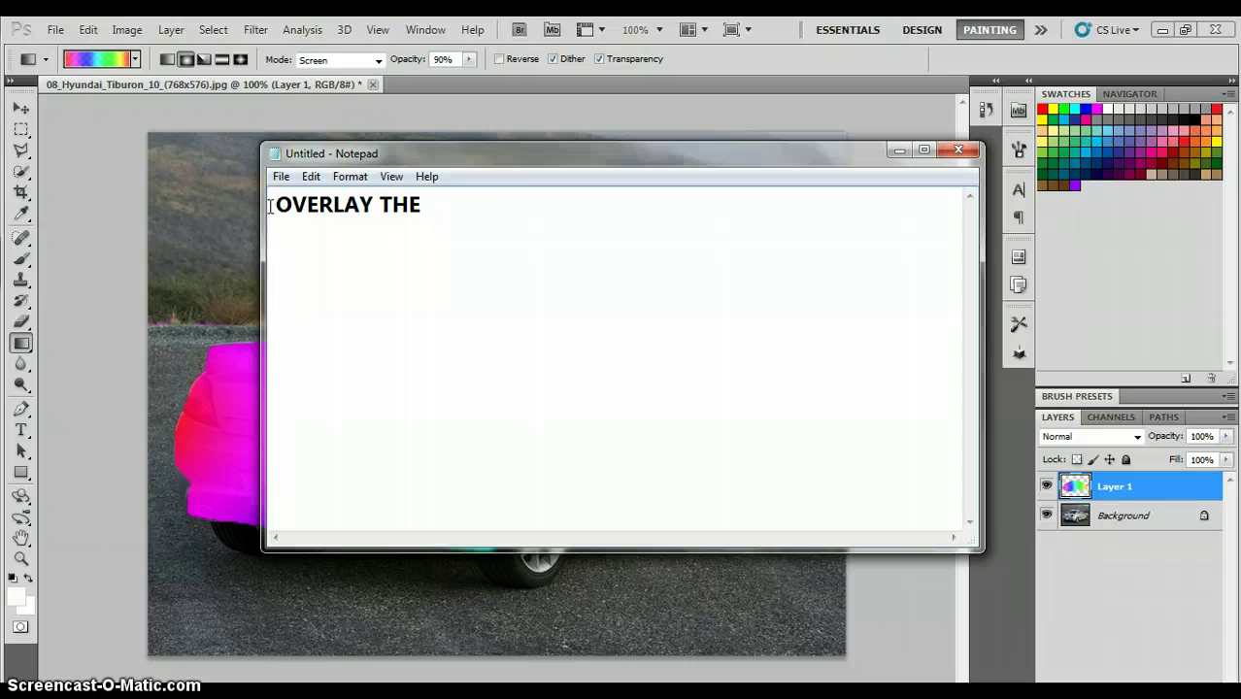
{"action": "type", "text": "LR"}
{"action": "type", "text": "OR"}
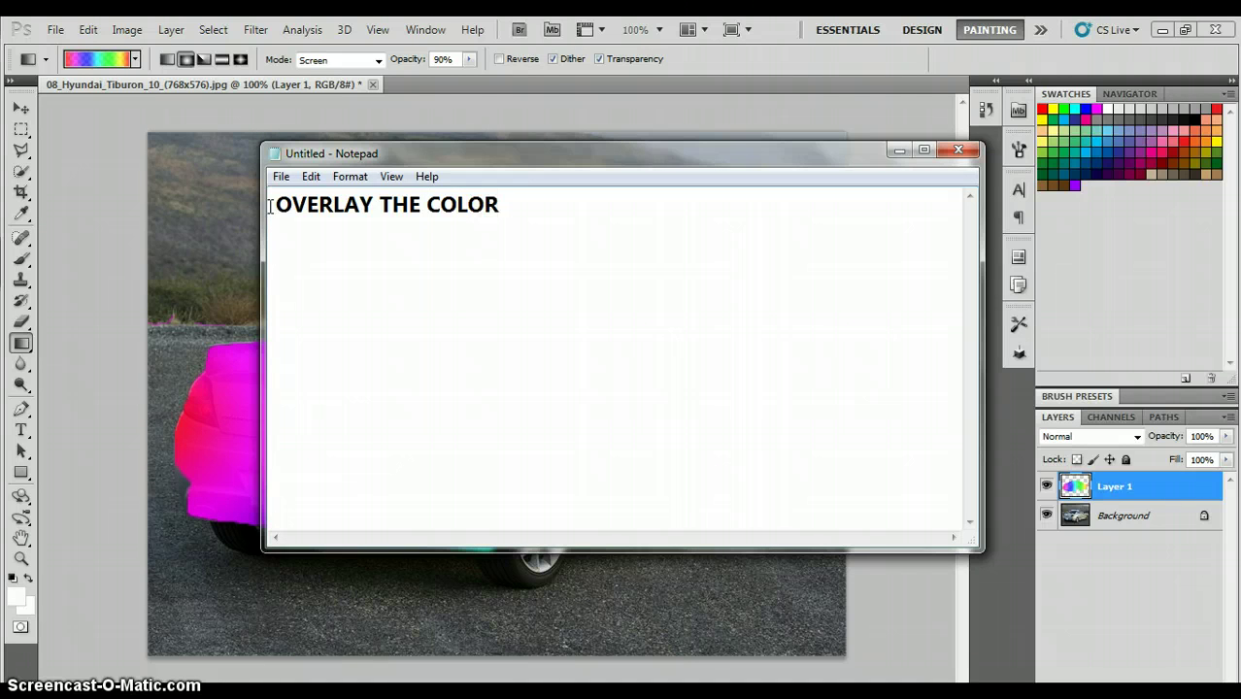
Return to Photoshop and set the blend mode of Layer 1 to Overlay
{"action": "left_click", "coordinate": [557, 98]}
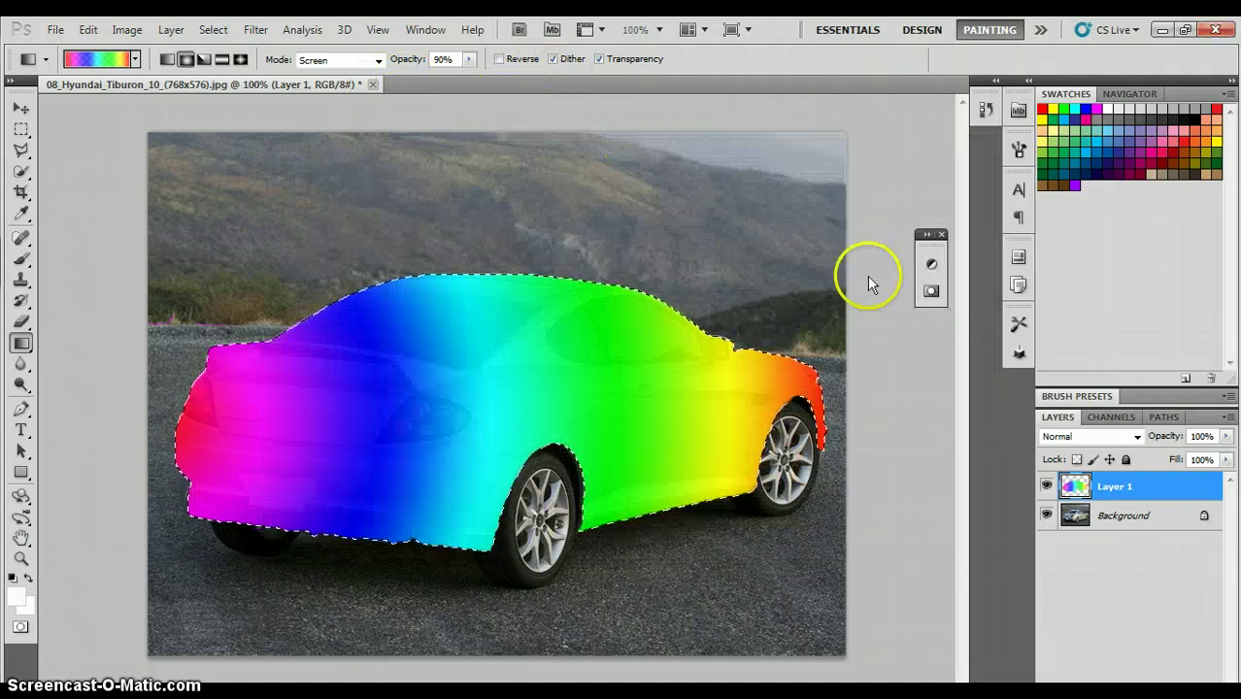
{"action": "left_click", "coordinate": [1137, 437]}
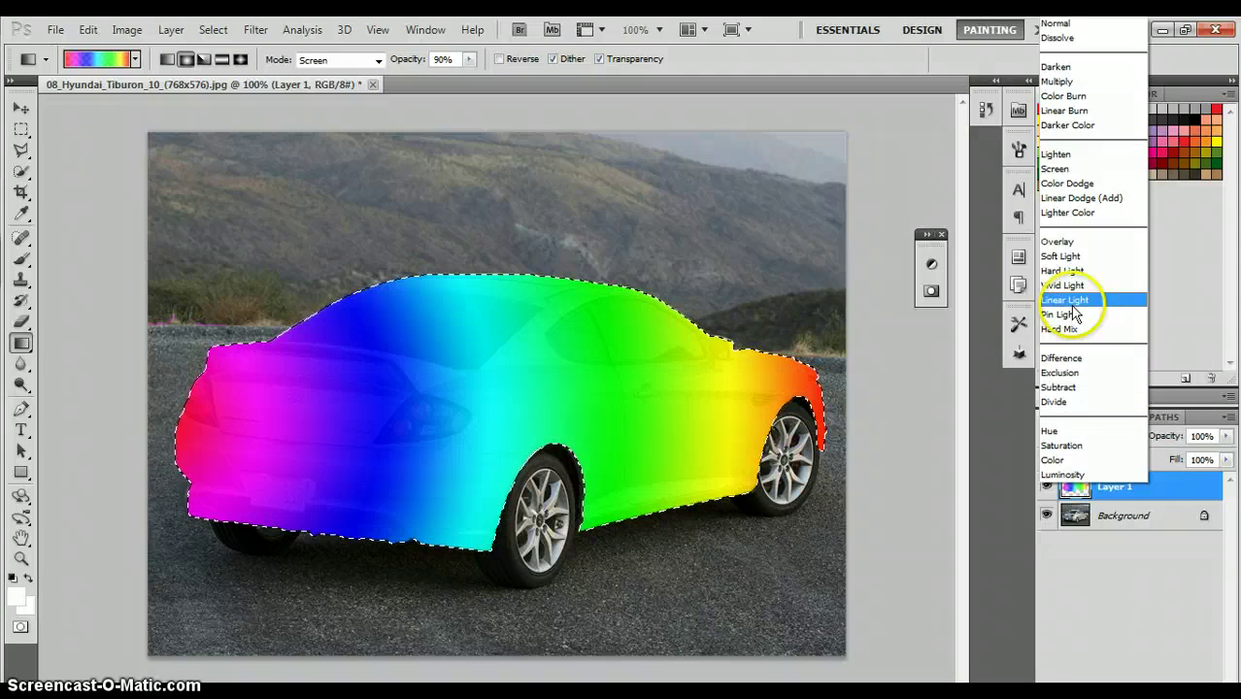
{"action": "left_click", "coordinate": [1058, 242]}
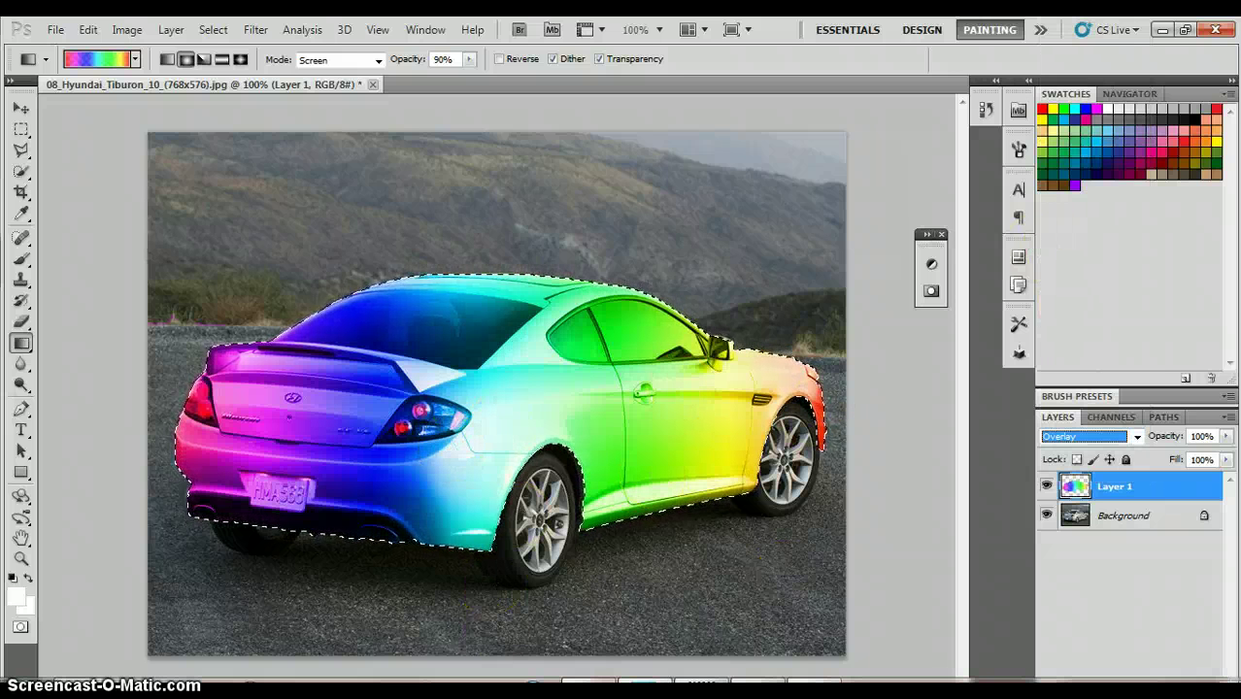
Switch to Notepad and replace the whole note with "NOW SELECT THE WINDOWS AND LIGHTS"
{"action": "left_click", "coordinate": [730, 662]}
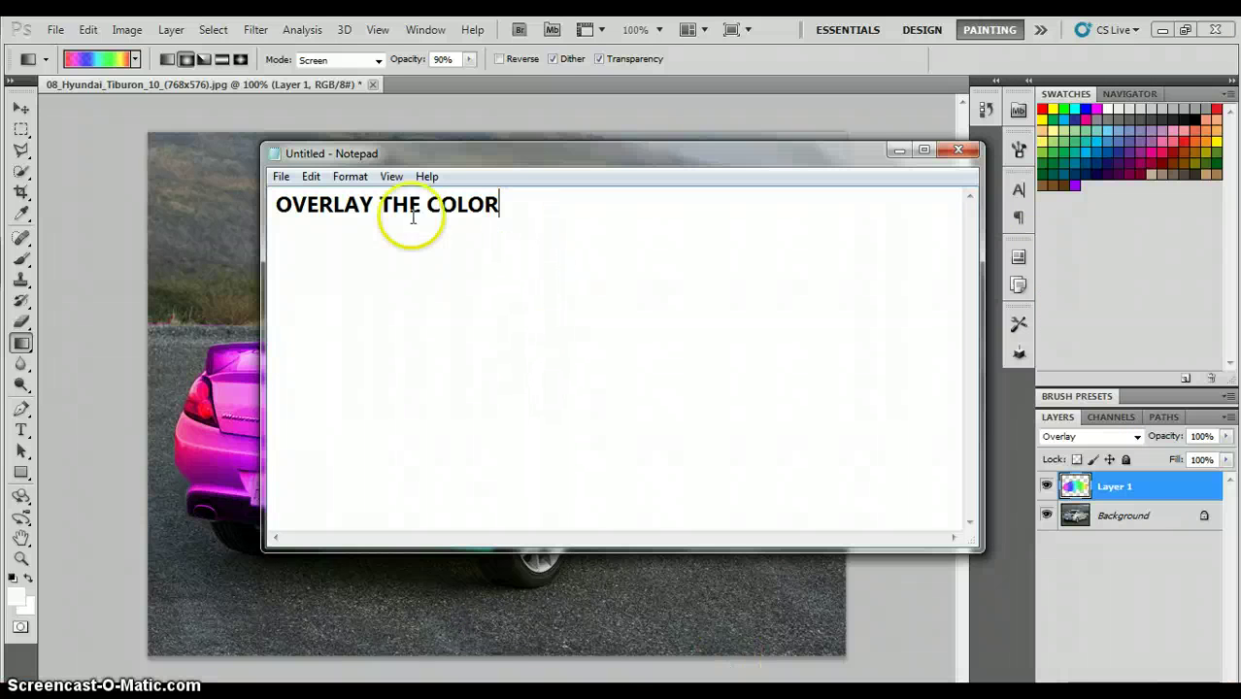
{"action": "key", "text": "ctrl+a"}
{"action": "key", "text": "BackSpace"}
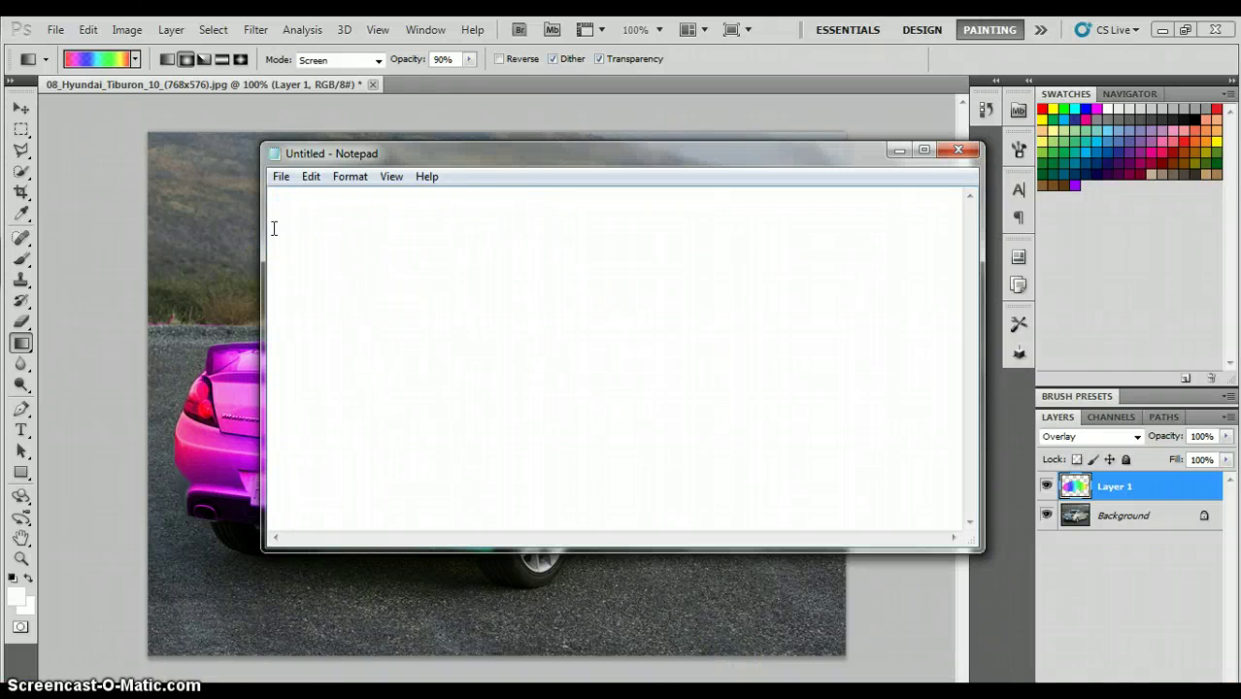
{"action": "type", "text": "NOW SELECT THE WINDOWS A"}
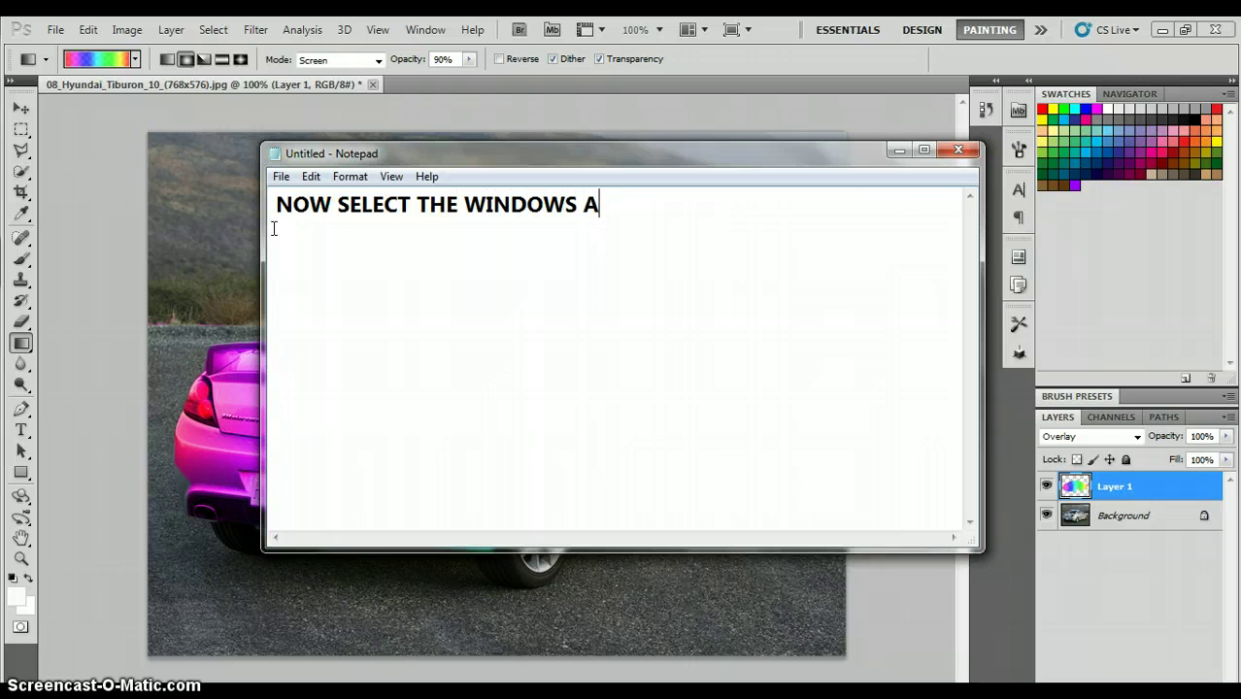
{"action": "type", "text": "GHTS"}
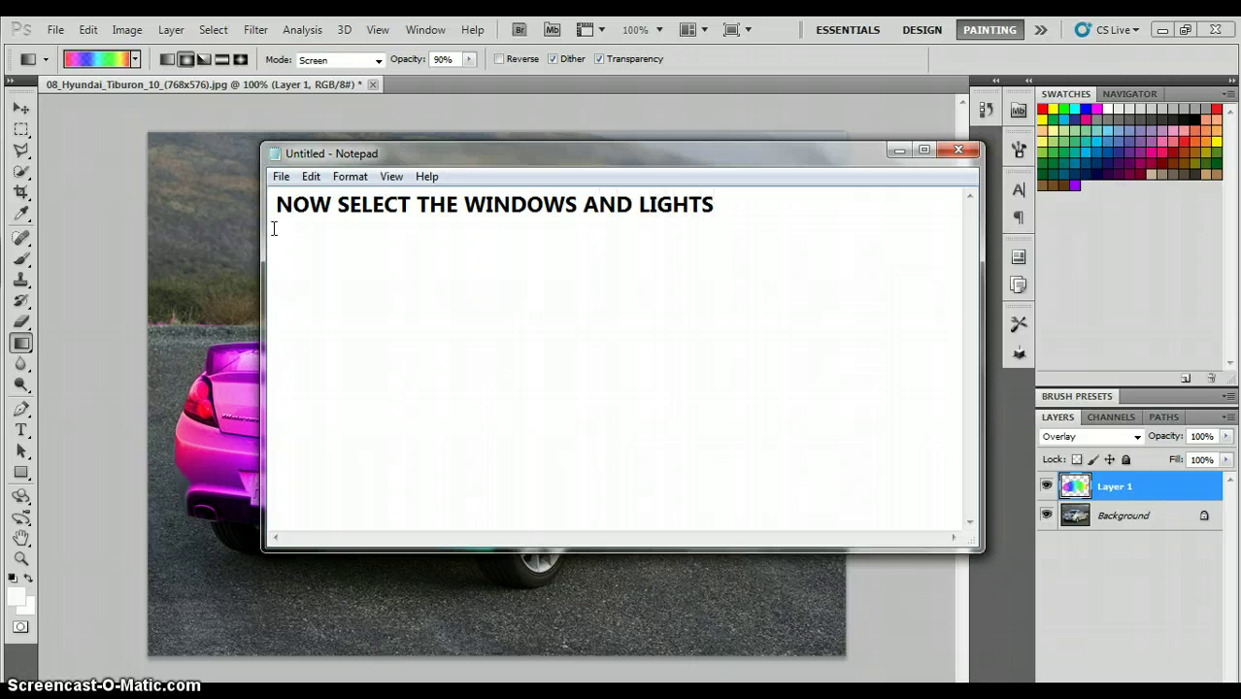
Return to Photoshop and remove the active selection from the image
{"action": "left_click", "coordinate": [729, 61]}
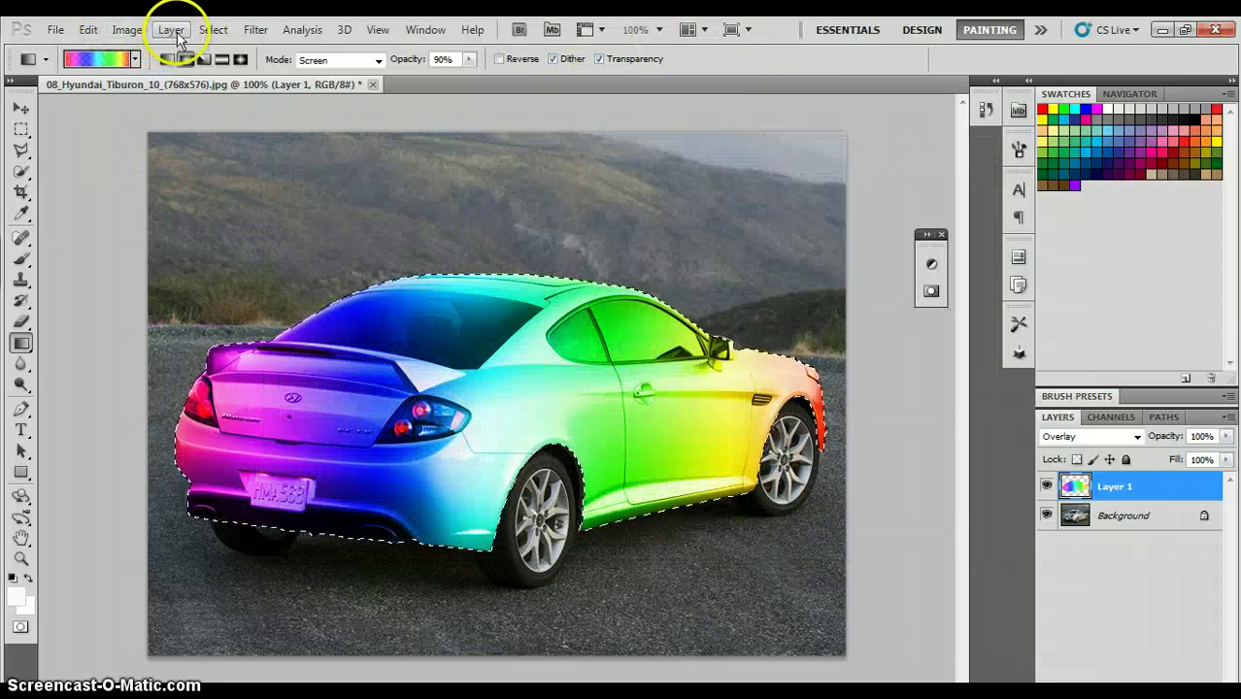
{"action": "left_click", "coordinate": [209, 29]}
{"action": "left_click", "coordinate": [222, 50]}
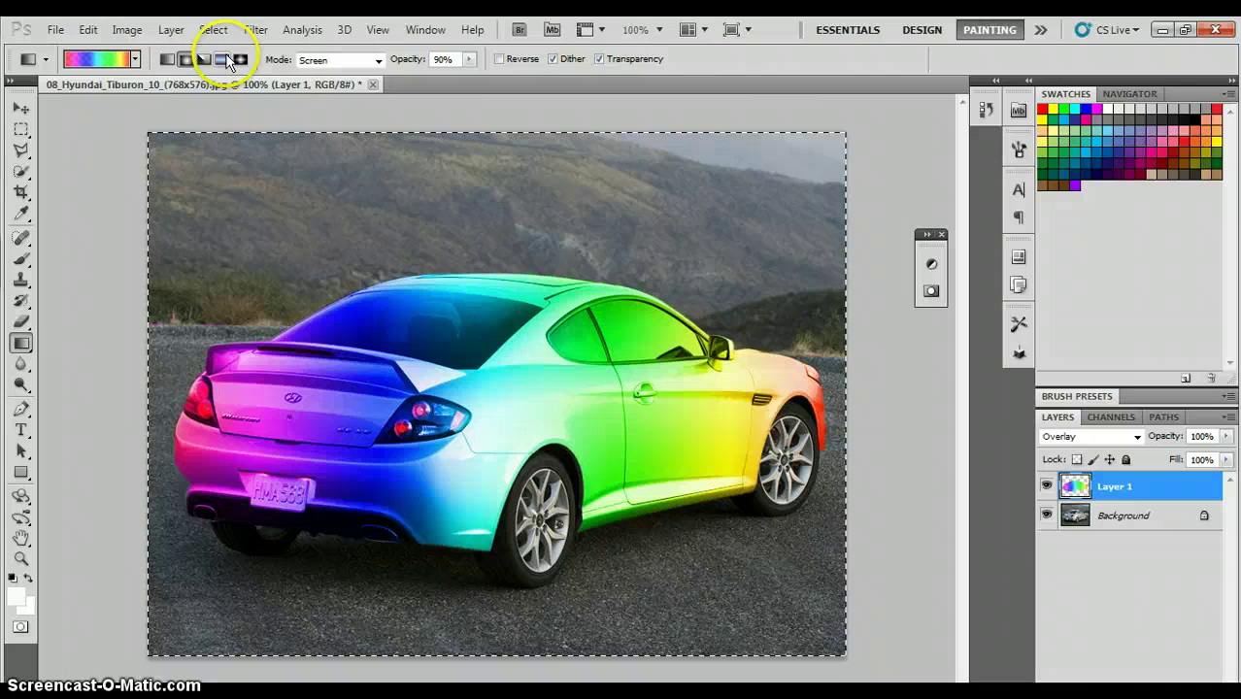
{"action": "left_click", "coordinate": [213, 29]}
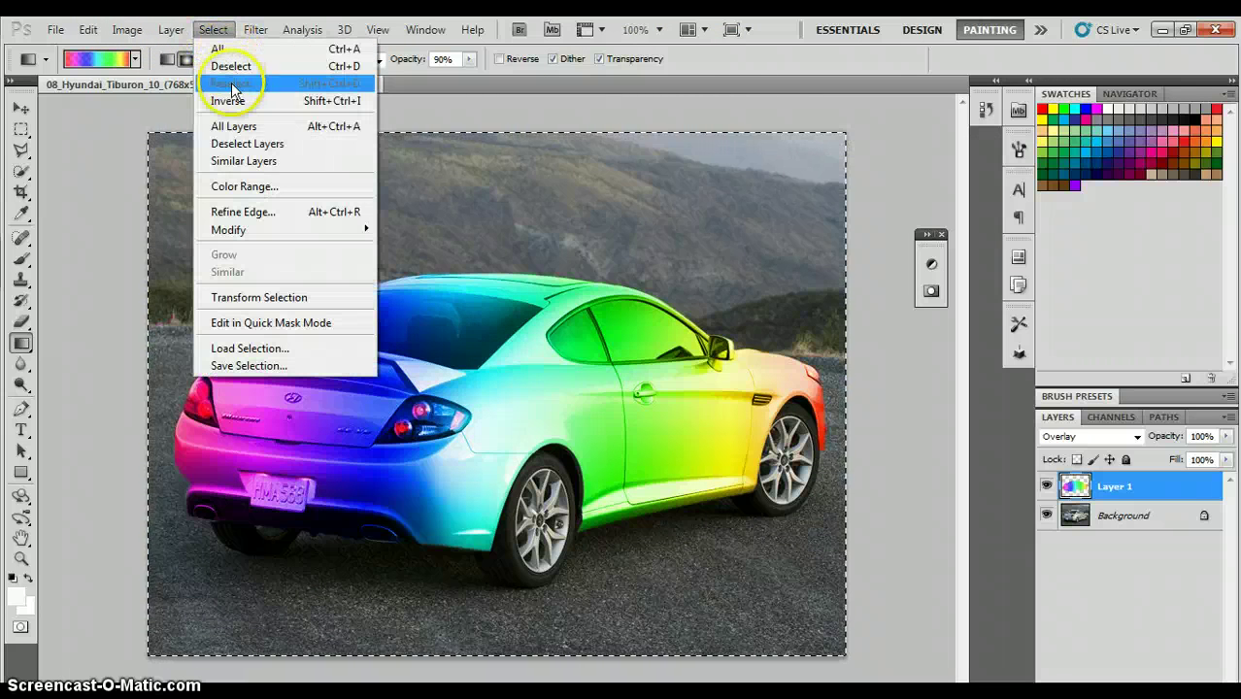
{"action": "left_click", "coordinate": [230, 66]}
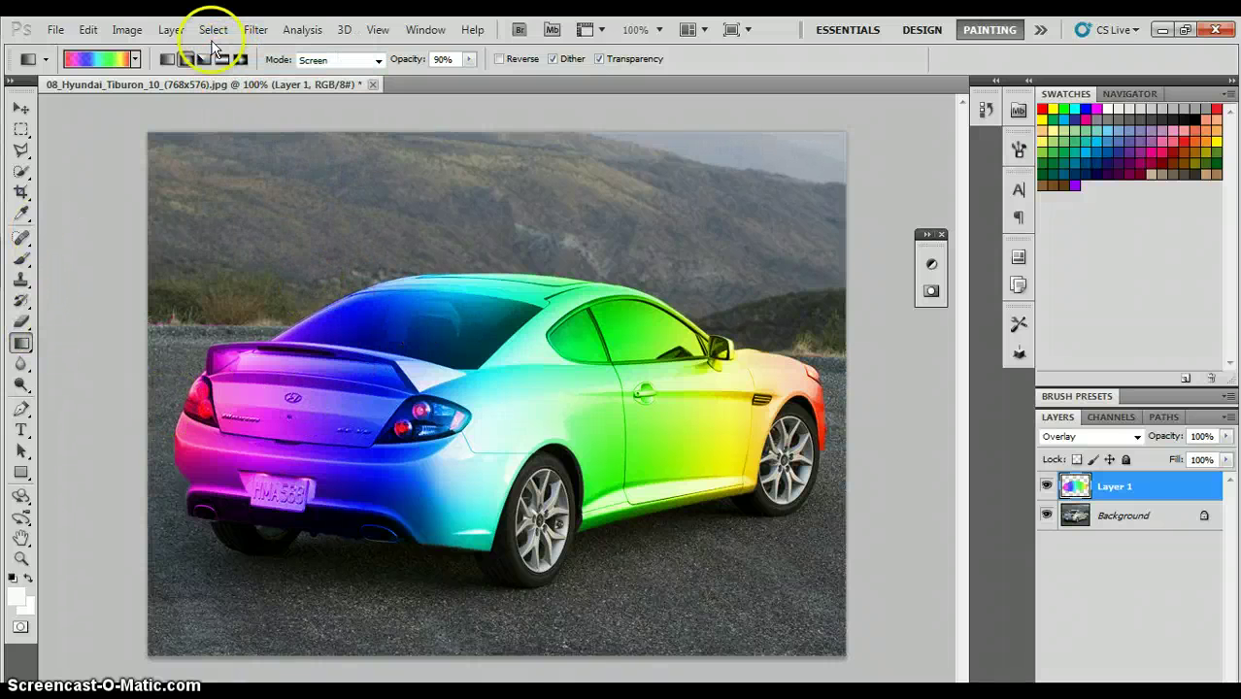
Make the Background layer active and set the Quick Selection tool to add to the selection
{"action": "left_click", "coordinate": [1138, 514]}
{"action": "left_click", "coordinate": [21, 171]}
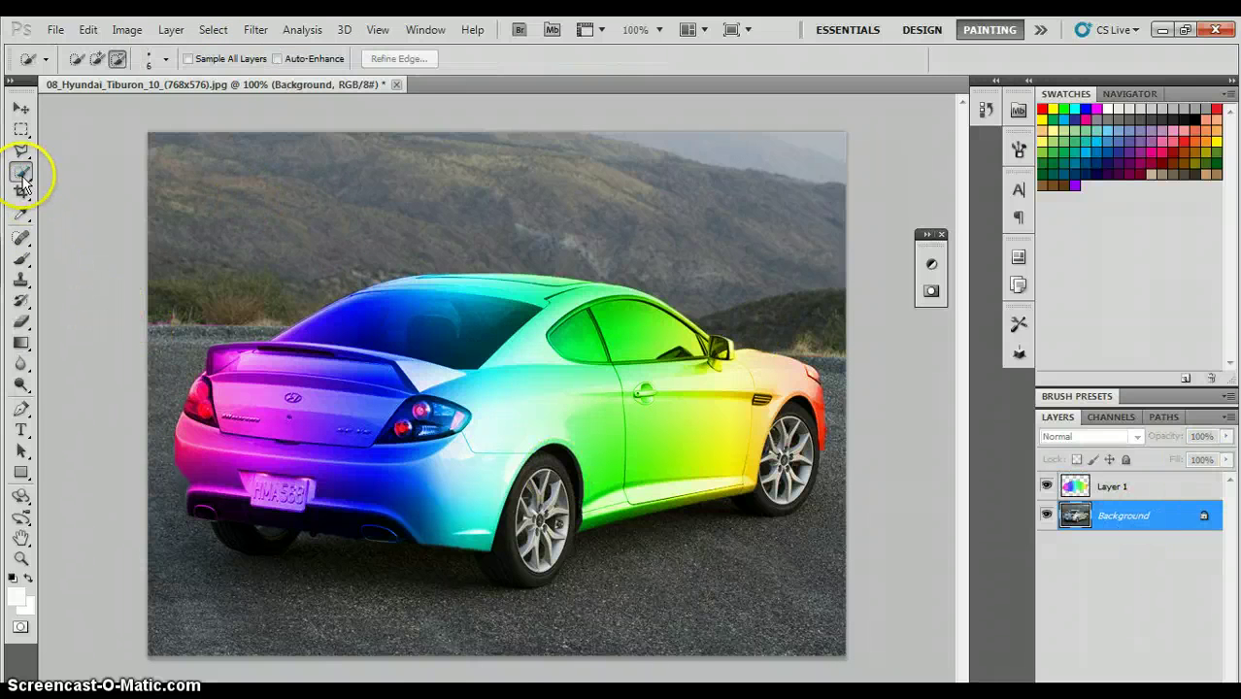
{"action": "left_click", "coordinate": [97, 60]}
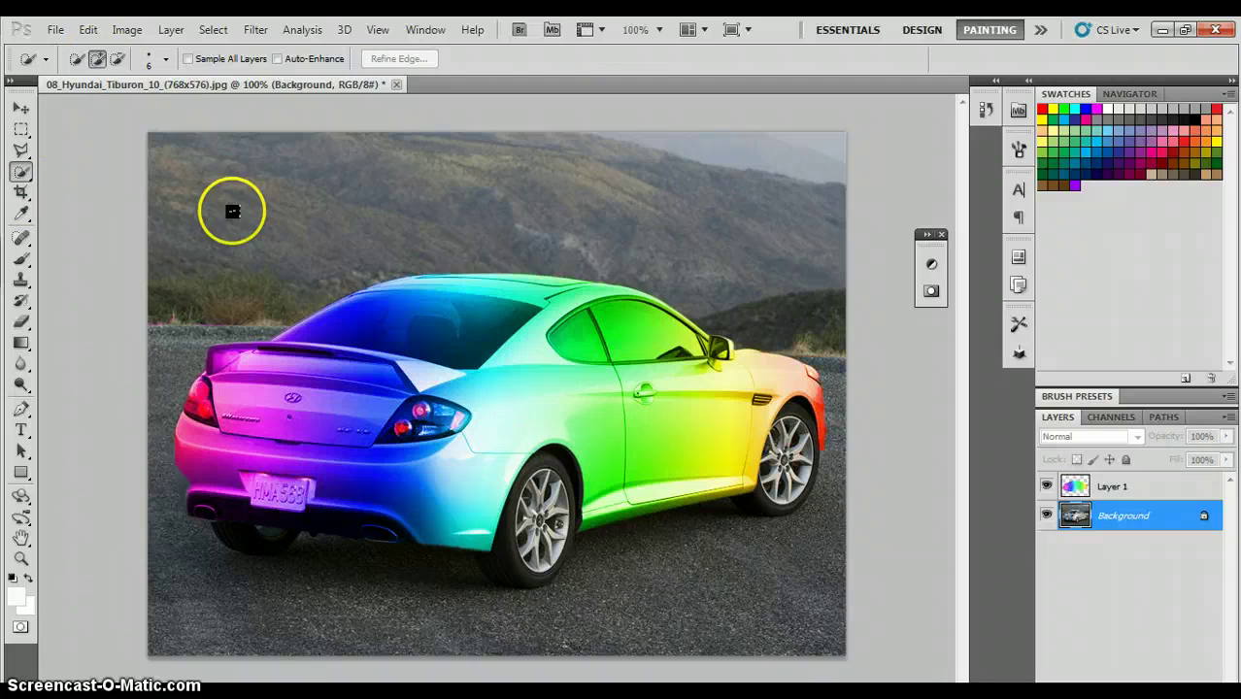
{"action": "left_click_drag", "start_coordinate": [396, 418], "coordinate": [393, 430]}
{"action": "left_click_drag", "start_coordinate": [182, 422], "coordinate": [199, 408]}
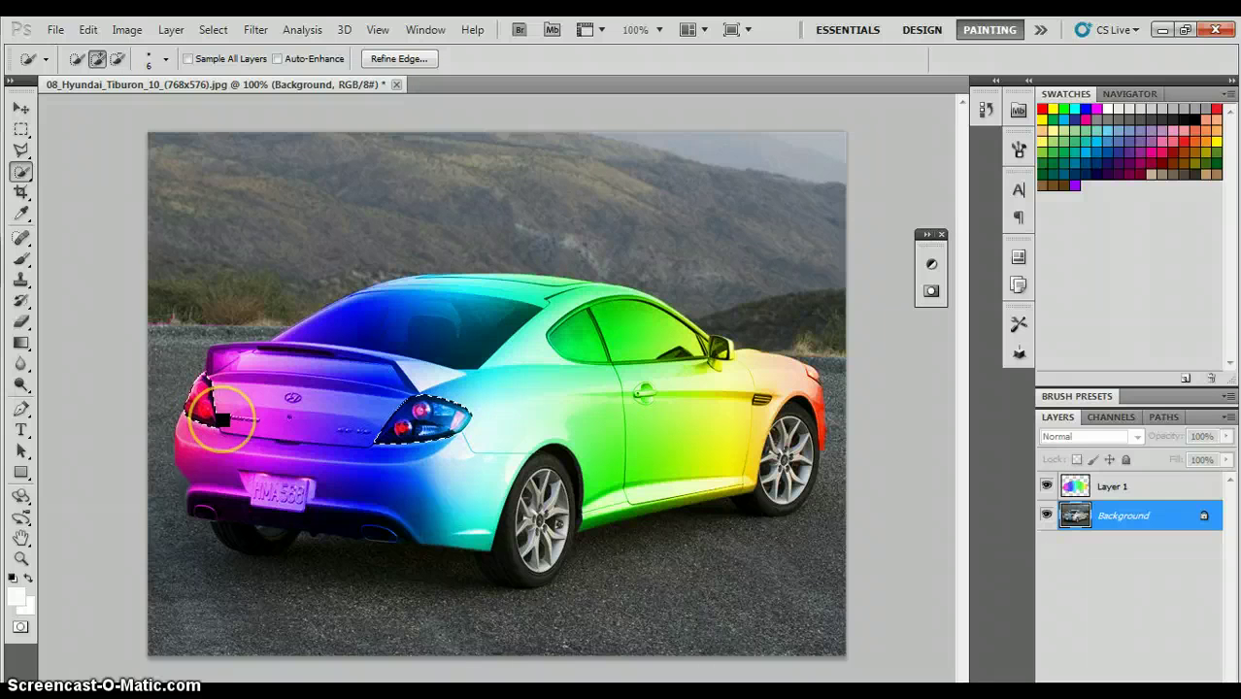
{"action": "mouse_move", "coordinate": [286, 477]}
{"action": "left_mouse_down"}
{"action": "mouse_move", "coordinate": [269, 492]}
{"action": "mouse_move", "coordinate": [262, 482]}
{"action": "left_mouse_up"}
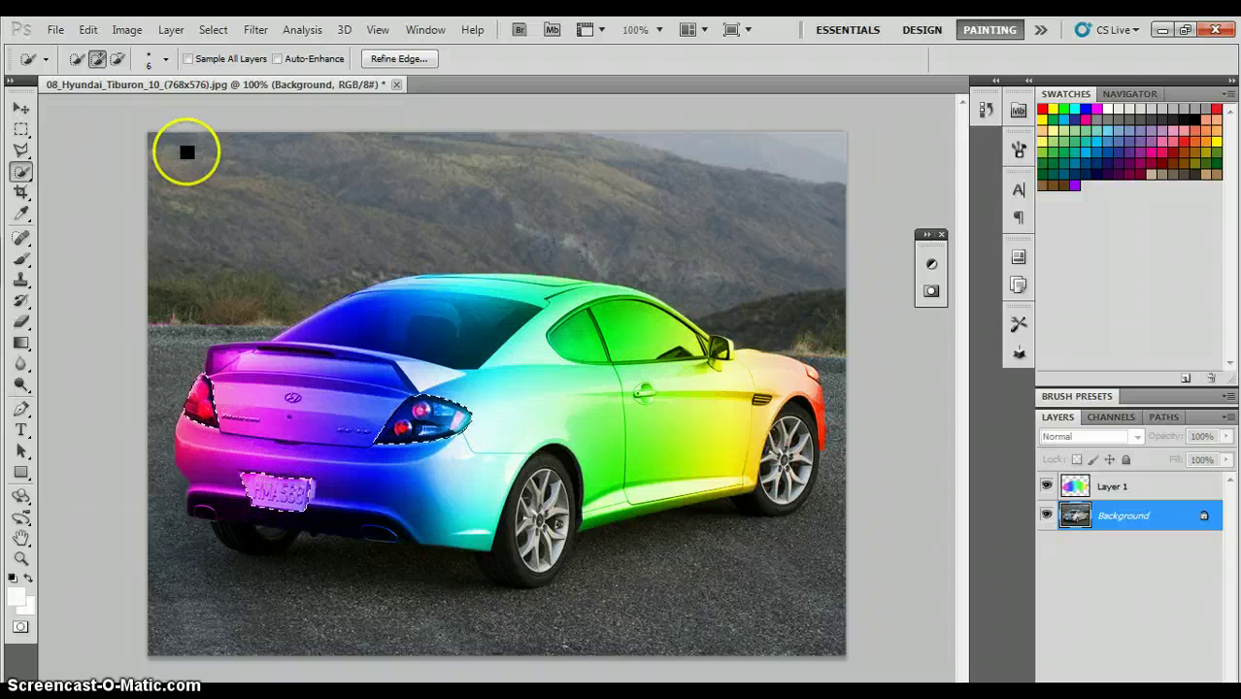
{"action": "left_click", "coordinate": [117, 58]}
{"action": "left_click_drag", "start_coordinate": [233, 401], "coordinate": [243, 485]}
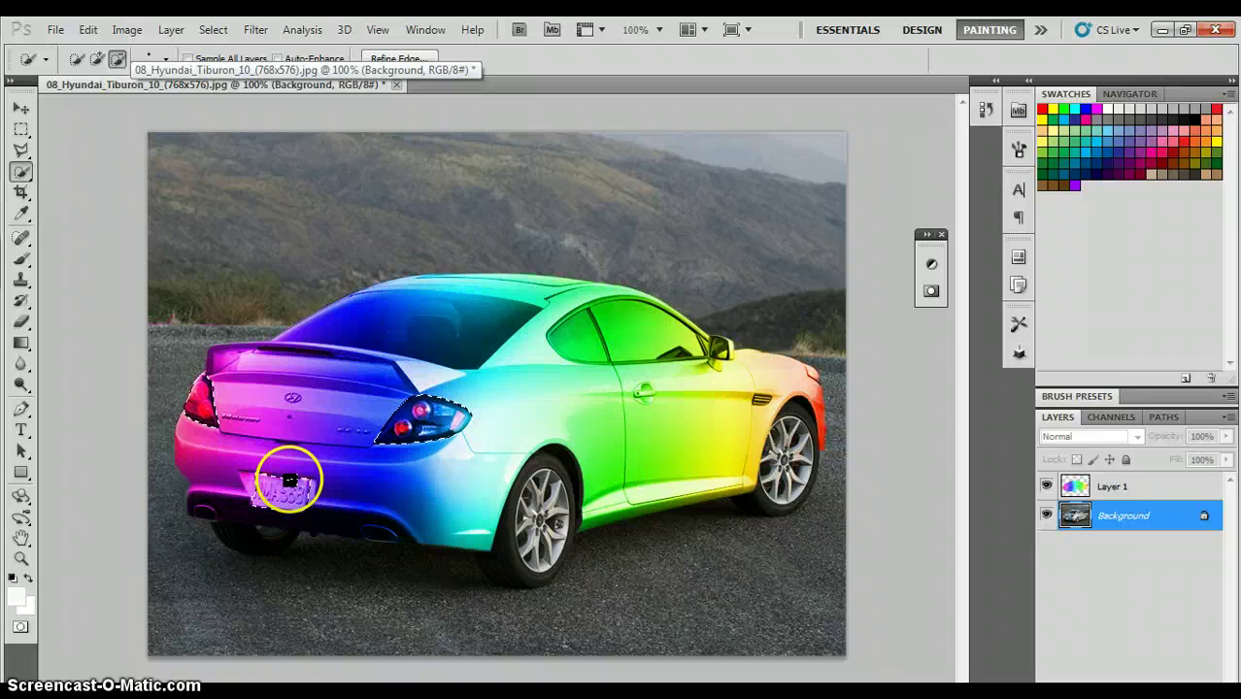
{"action": "left_click", "coordinate": [98, 58]}
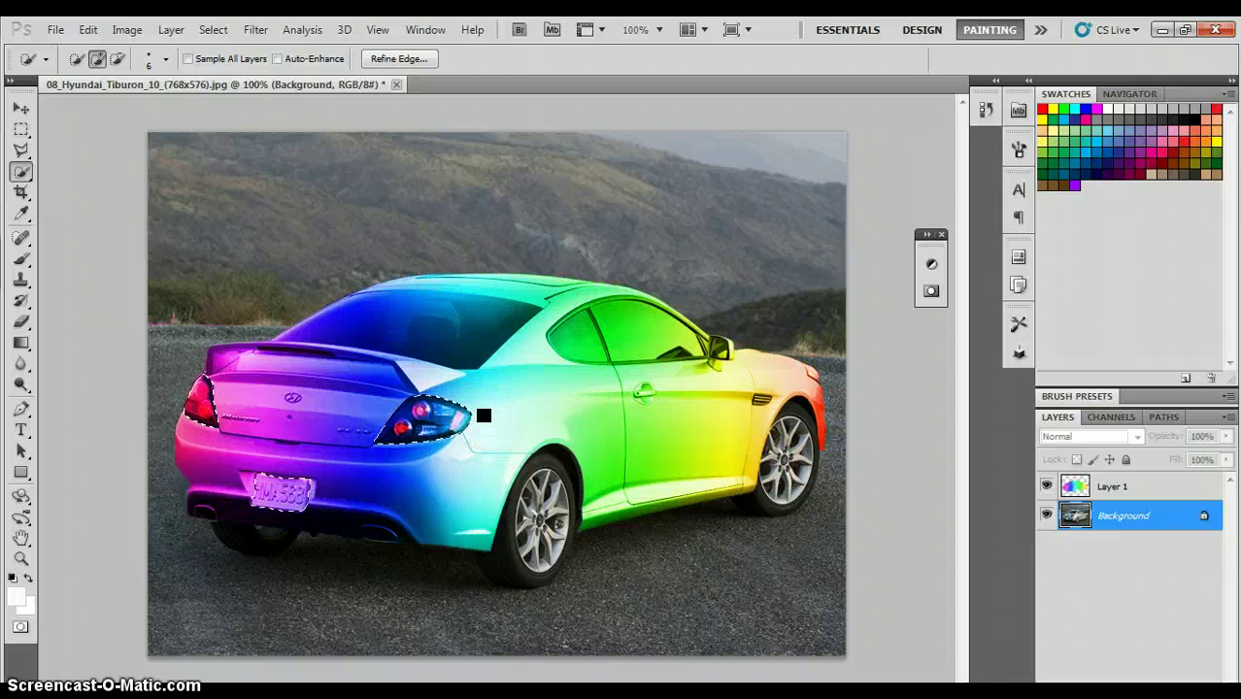
{"action": "mouse_move", "coordinate": [274, 344]}
{"action": "left_mouse_down"}
{"action": "mouse_move", "coordinate": [360, 324]}
{"action": "mouse_move", "coordinate": [342, 318]}
{"action": "left_mouse_up"}
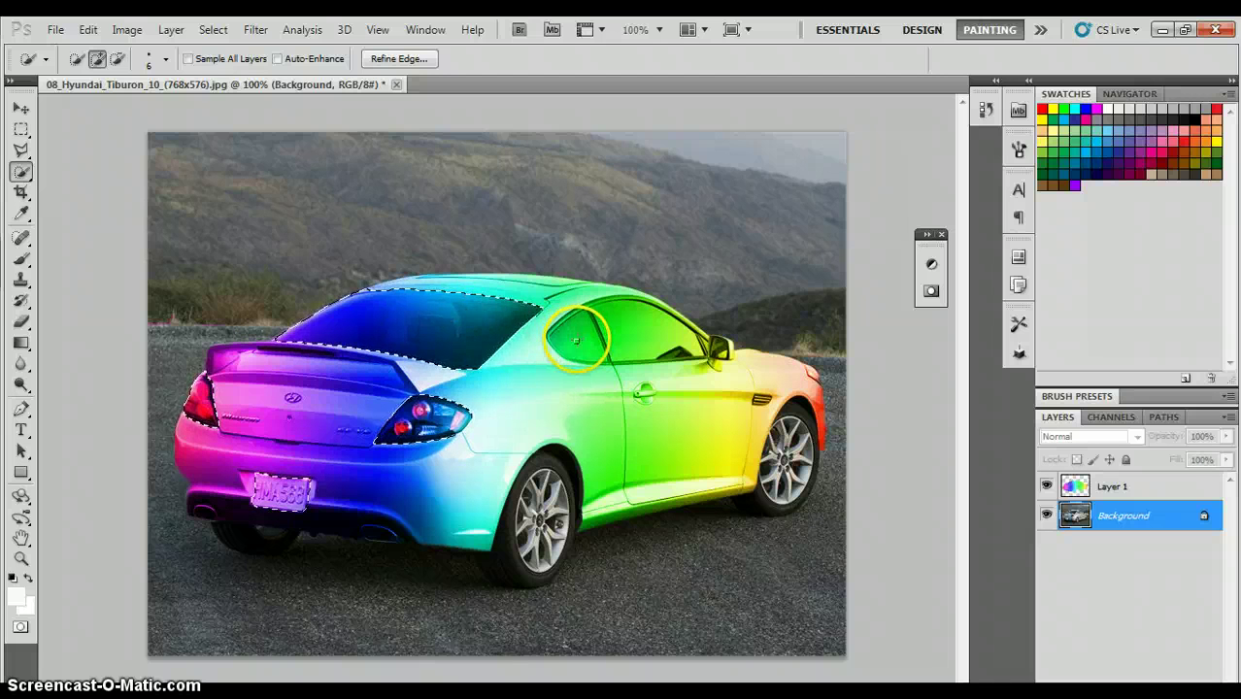
{"action": "left_click_drag", "start_coordinate": [577, 340], "coordinate": [670, 328]}
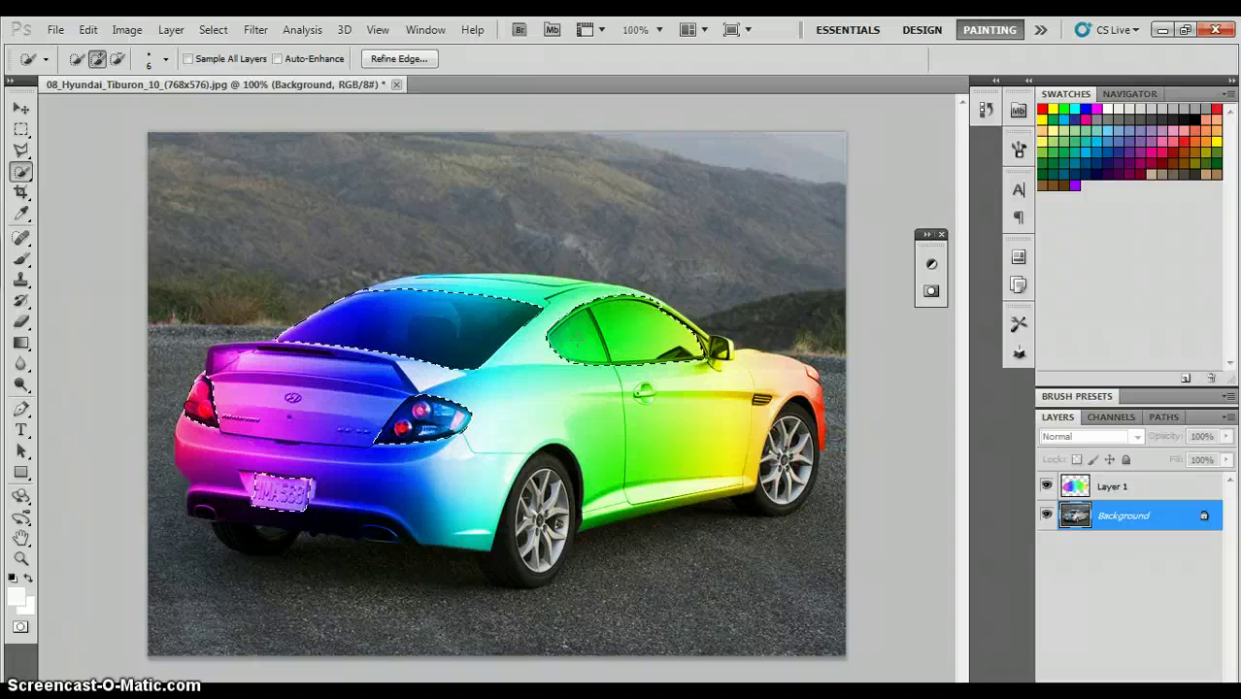
{"action": "mouse_move", "coordinate": [670, 328]}
{"action": "left_mouse_down"}
{"action": "mouse_move", "coordinate": [696, 330]}
{"action": "mouse_move", "coordinate": [667, 313]}
{"action": "mouse_move", "coordinate": [706, 332]}
{"action": "mouse_move", "coordinate": [673, 338]}
{"action": "mouse_move", "coordinate": [571, 266]}
{"action": "mouse_move", "coordinate": [561, 283]}
{"action": "mouse_move", "coordinate": [555, 263]}
{"action": "left_mouse_up"}
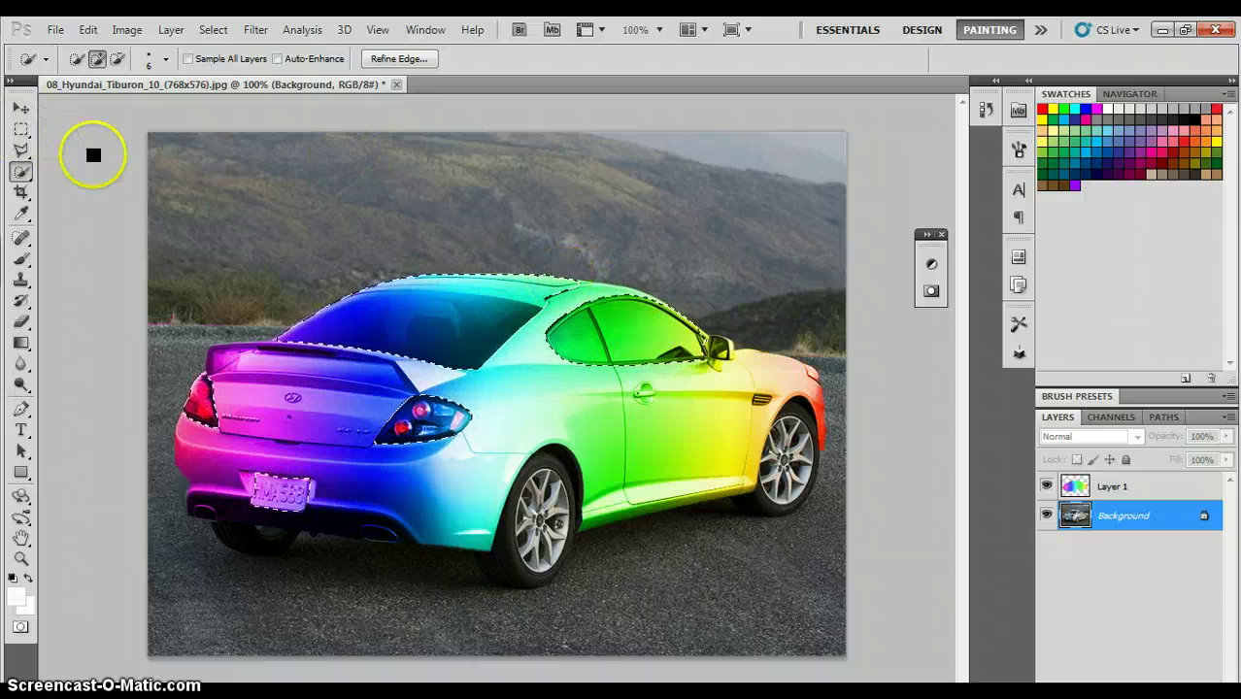
{"action": "left_click", "coordinate": [117, 59]}
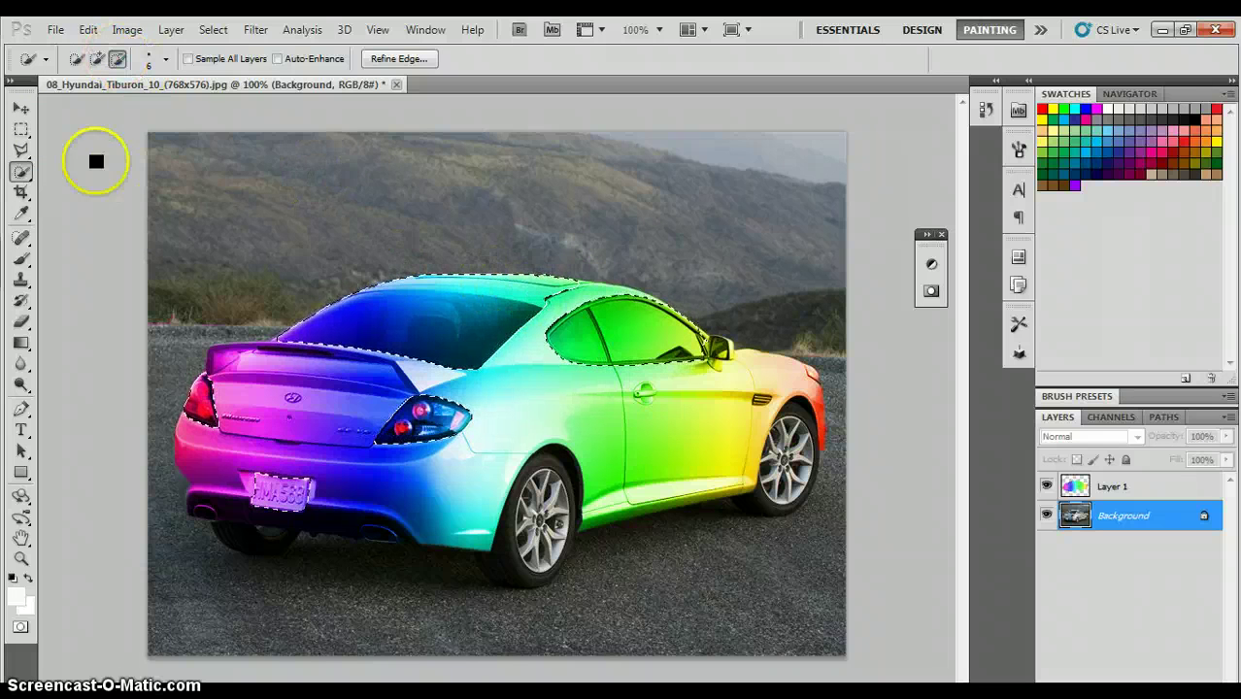
{"action": "left_click", "coordinate": [214, 29]}
{"action": "left_click", "coordinate": [237, 68]}
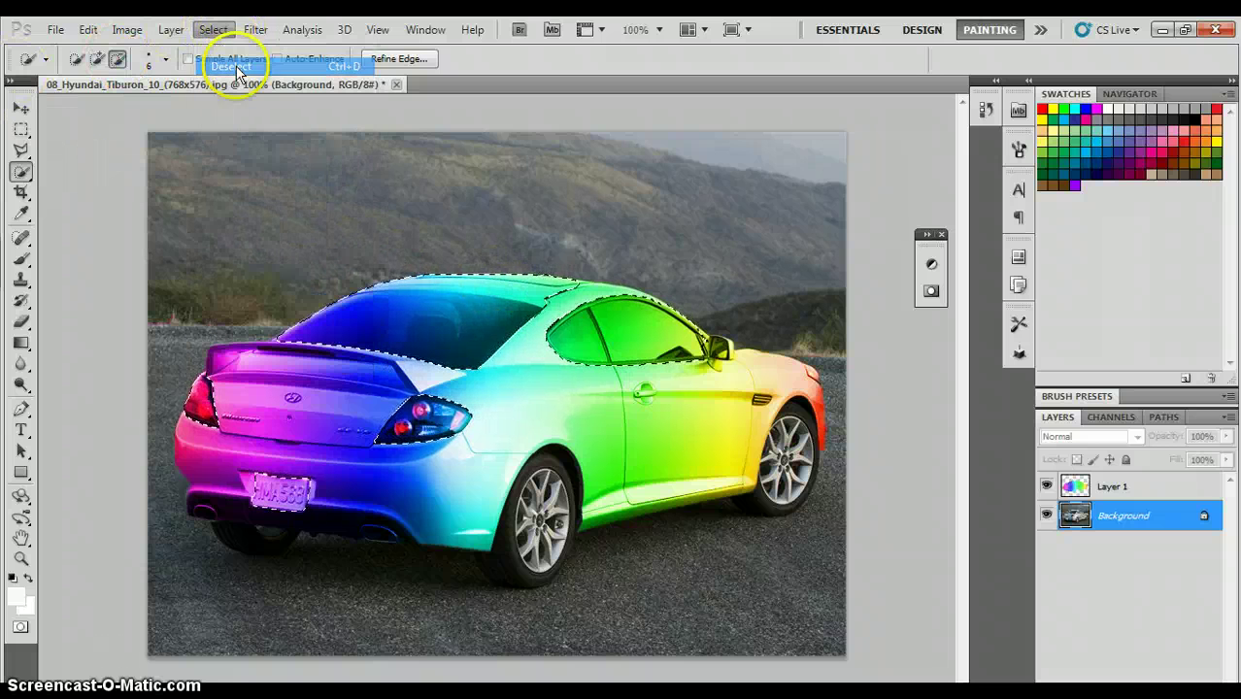
Select both taillights, the rear window and the side windows with the Quick Selection tool in add mode
{"action": "left_click", "coordinate": [97, 60]}
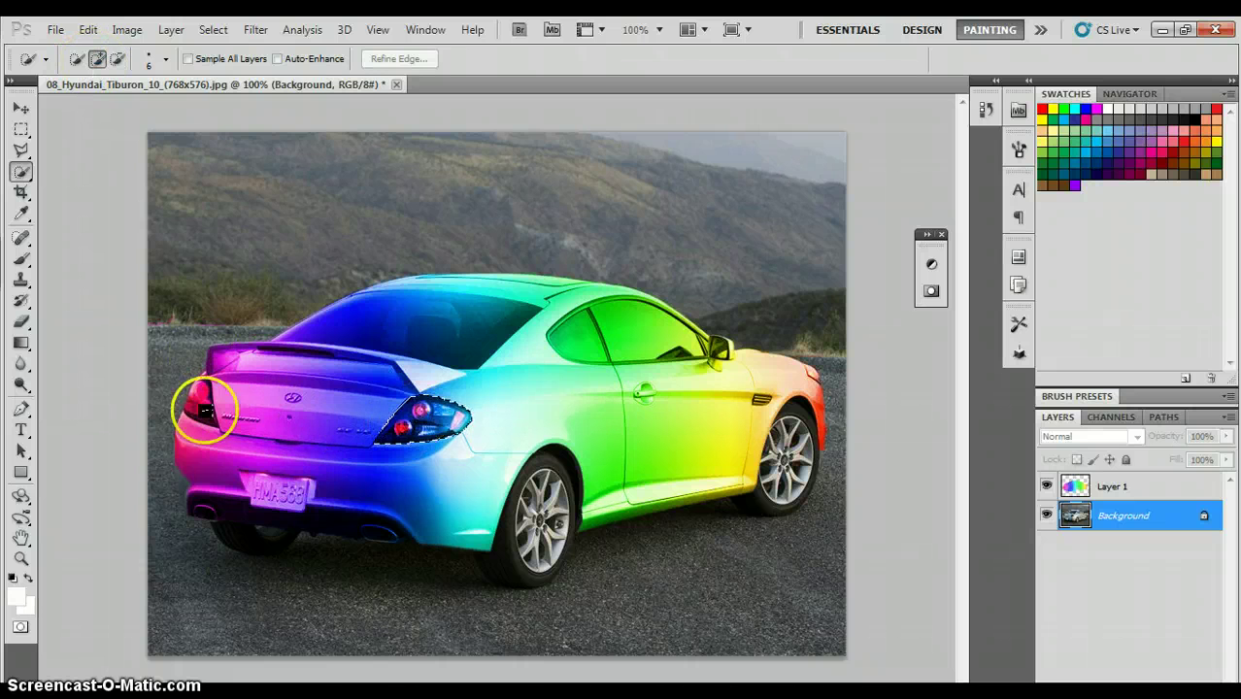
{"action": "left_click_drag", "start_coordinate": [202, 408], "coordinate": [194, 380]}
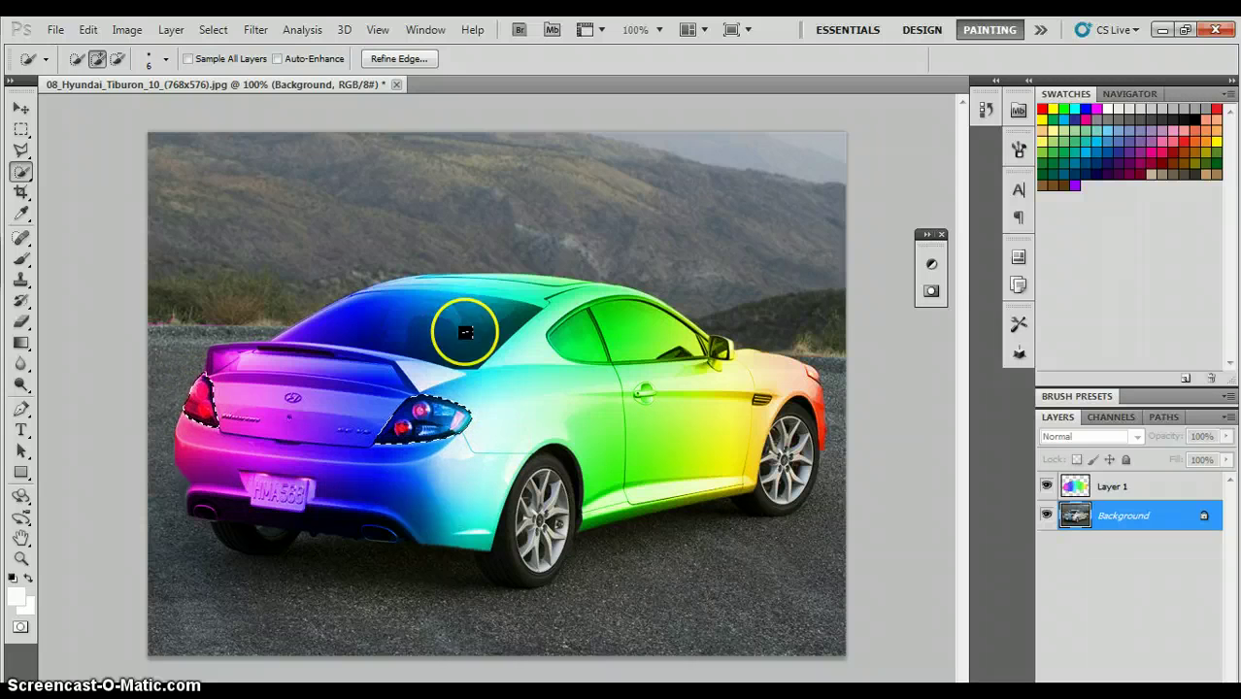
{"action": "left_click_drag", "start_coordinate": [485, 337], "coordinate": [418, 322]}
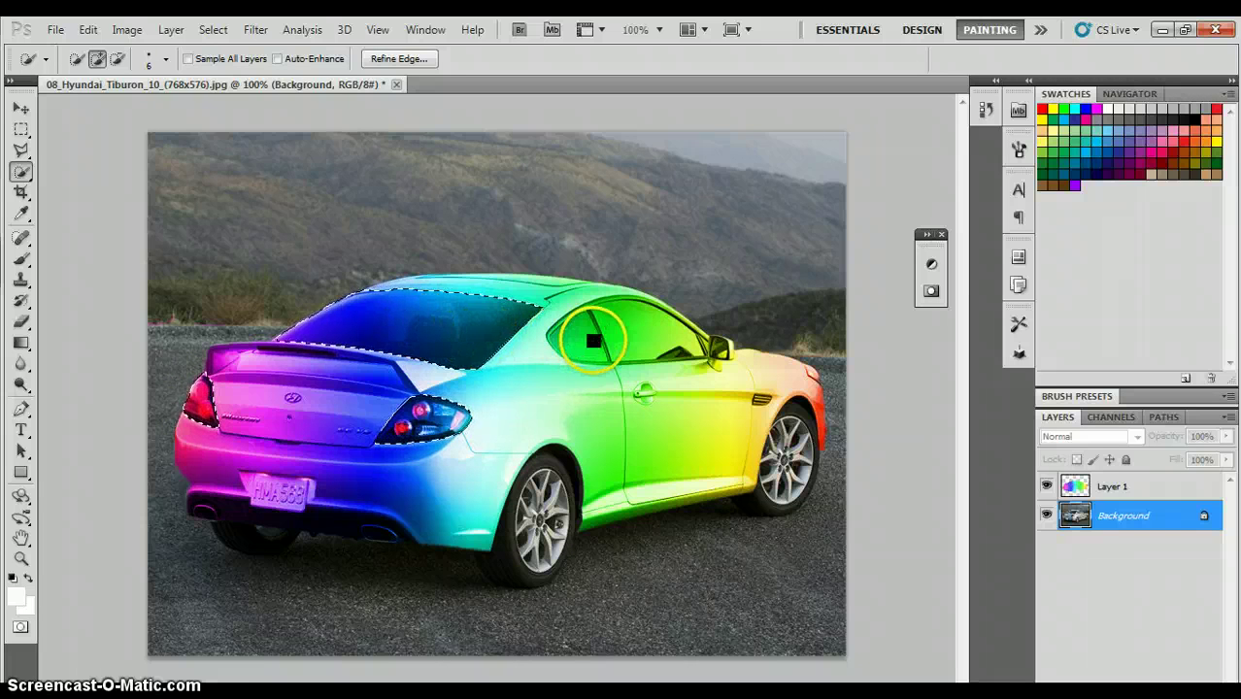
{"action": "left_click", "coordinate": [584, 340]}
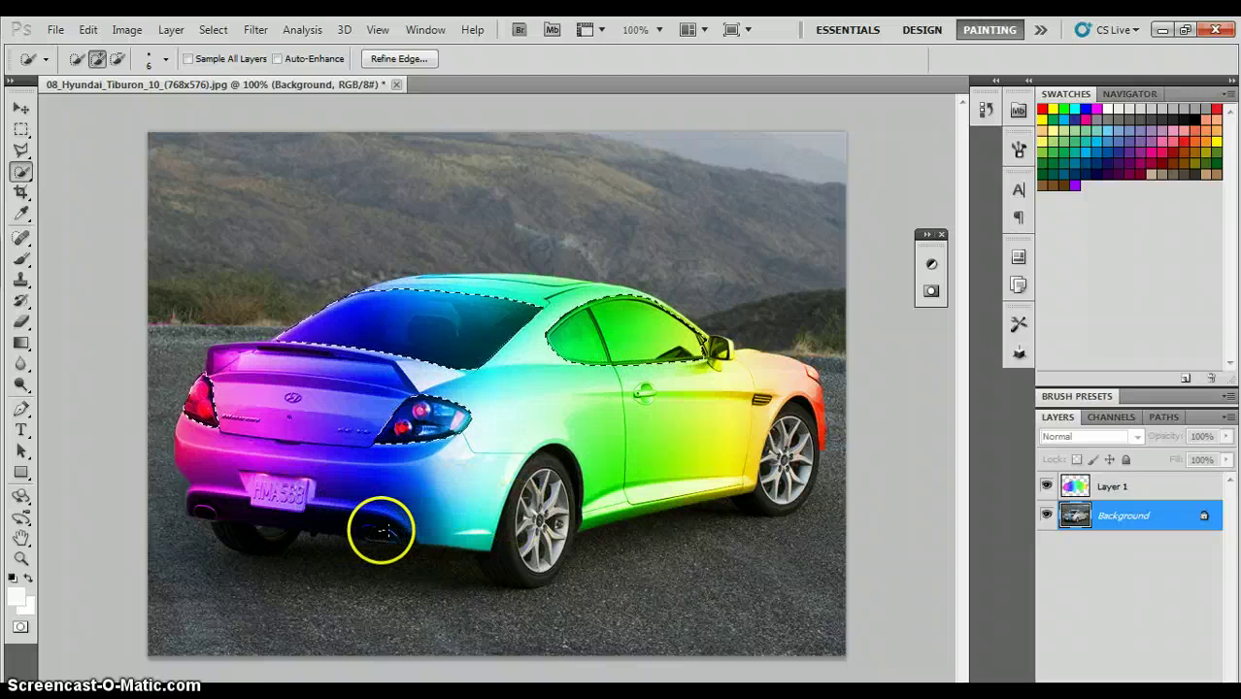
Add the exhaust tips and the black lower part of the rear bumper to the selection
{"action": "left_click", "coordinate": [378, 532]}
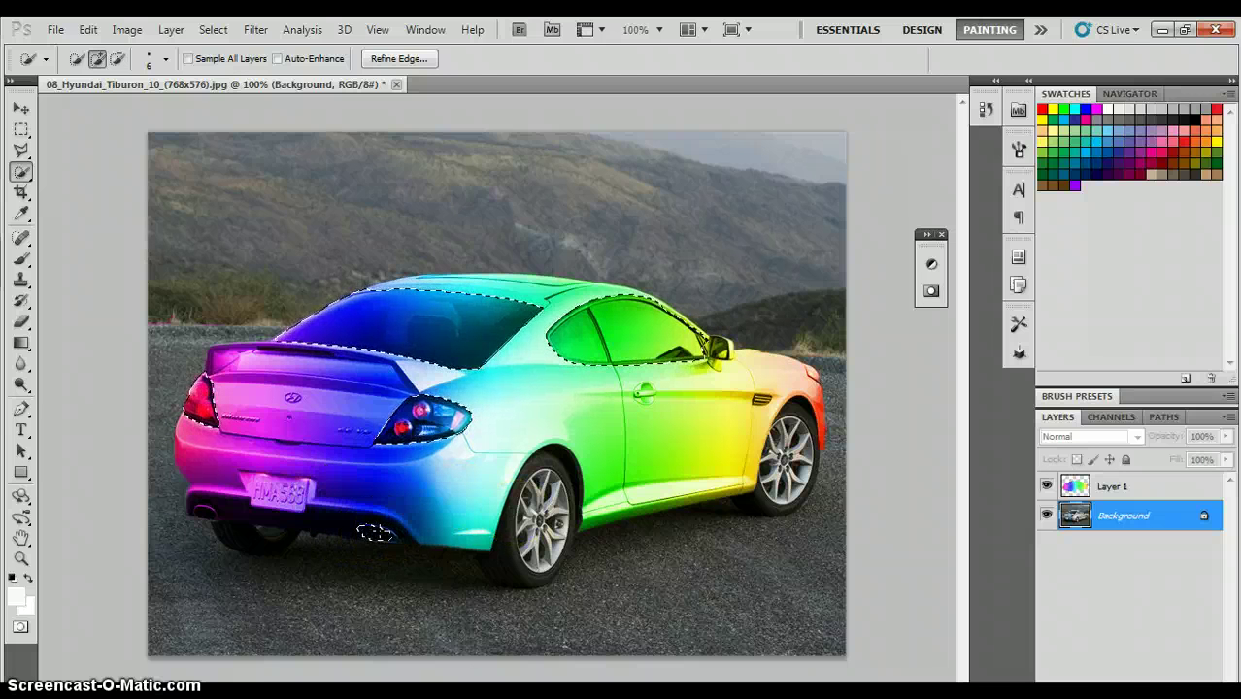
{"action": "left_click", "coordinate": [309, 525]}
{"action": "left_click", "coordinate": [282, 522]}
{"action": "left_click_drag", "start_coordinate": [282, 524], "coordinate": [215, 507]}
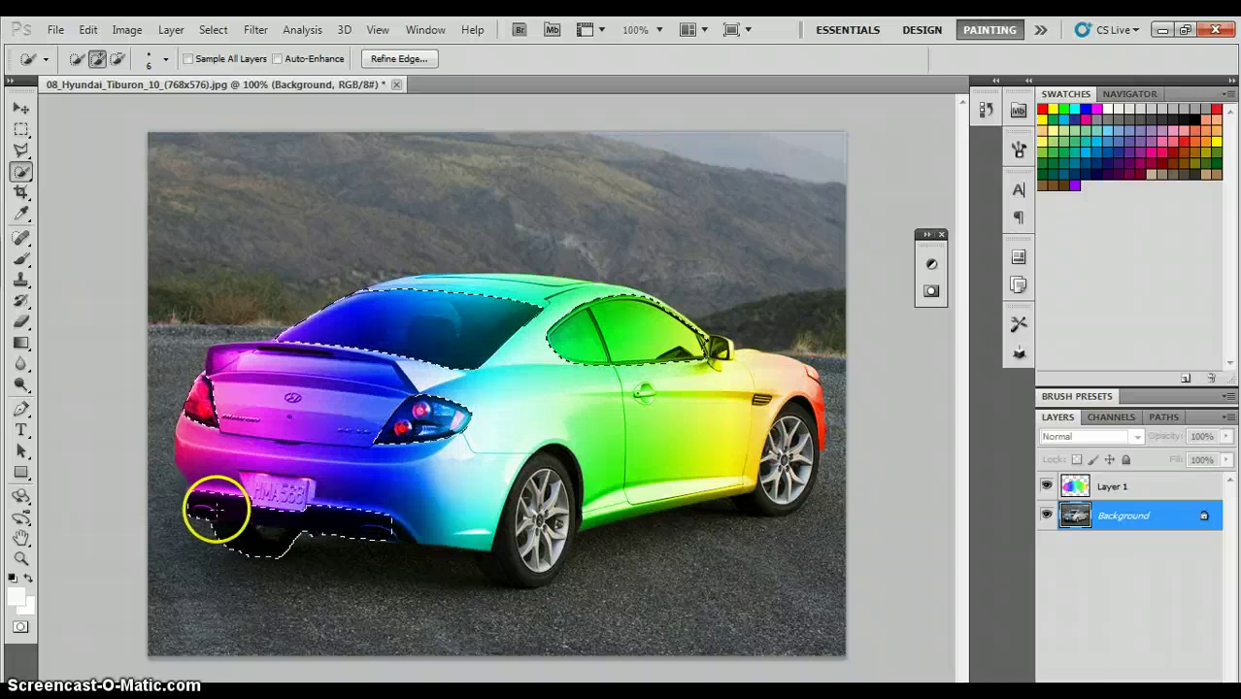
{"action": "left_click", "coordinate": [215, 507]}
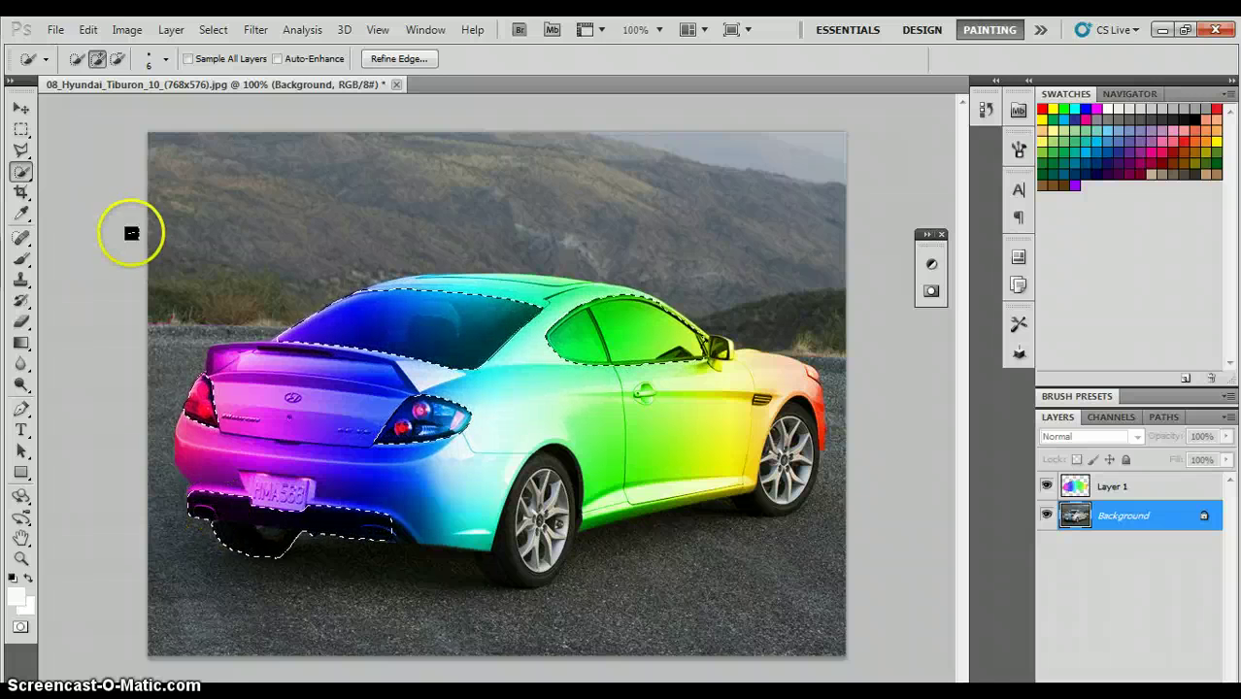
Subtract the far rear wheel from the bumper selection and add the missing area around the near exhaust tip
{"action": "left_click", "coordinate": [116, 58]}
{"action": "left_click_drag", "start_coordinate": [223, 558], "coordinate": [214, 544]}
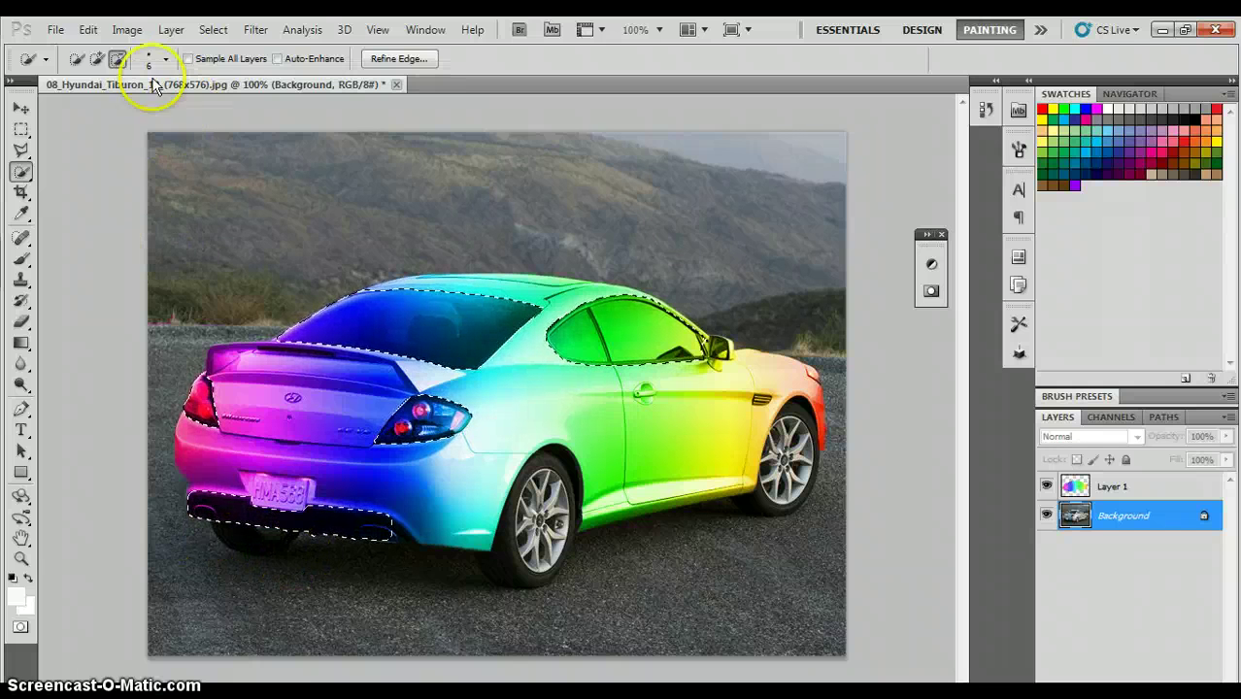
{"action": "left_click", "coordinate": [97, 58]}
{"action": "left_click", "coordinate": [393, 525]}
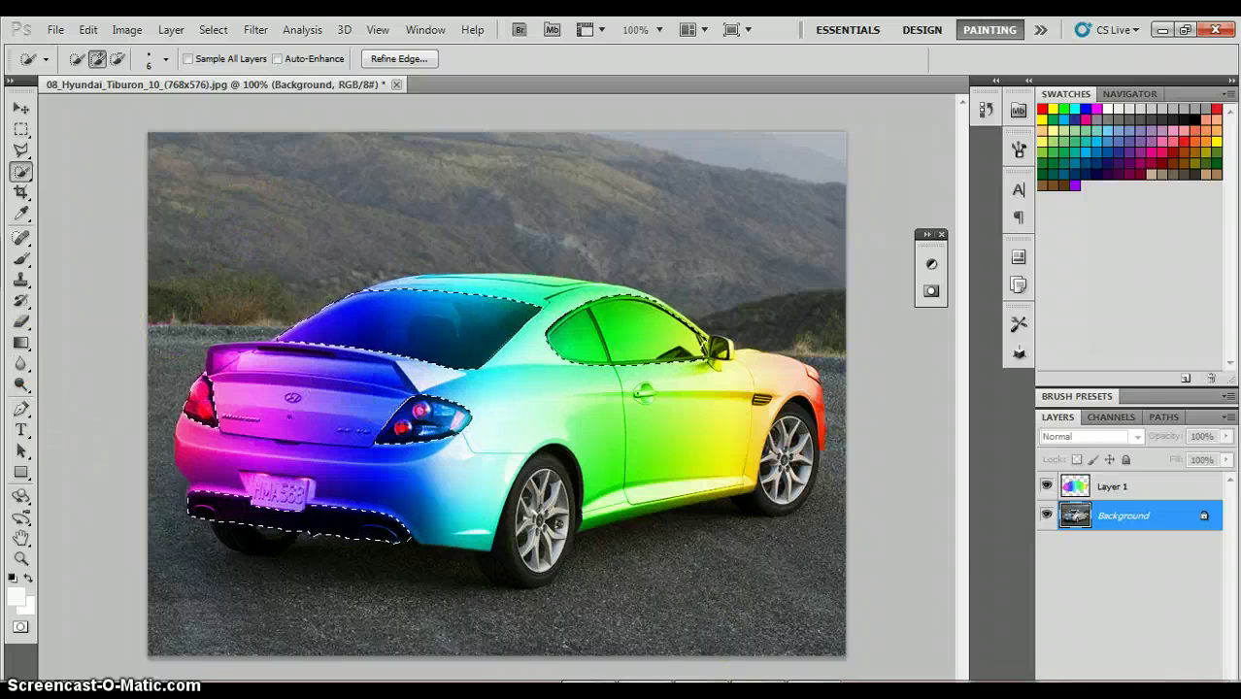
Switch to Notepad and replace the whole note with "JUST ERASE"
{"action": "key", "text": "alt+Tab"}
{"action": "left_click_drag", "start_coordinate": [750, 212], "coordinate": [279, 258]}
{"action": "key", "text": "BackSpace"}
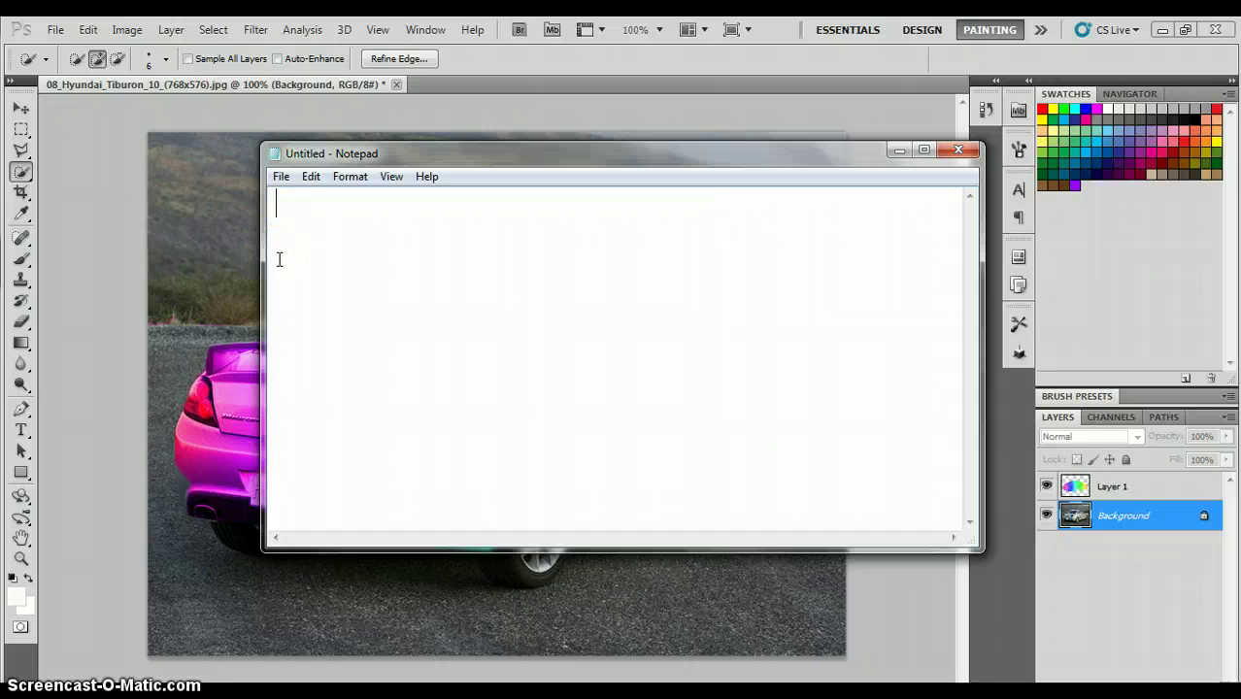
{"action": "type", "text": "JUST ER"}
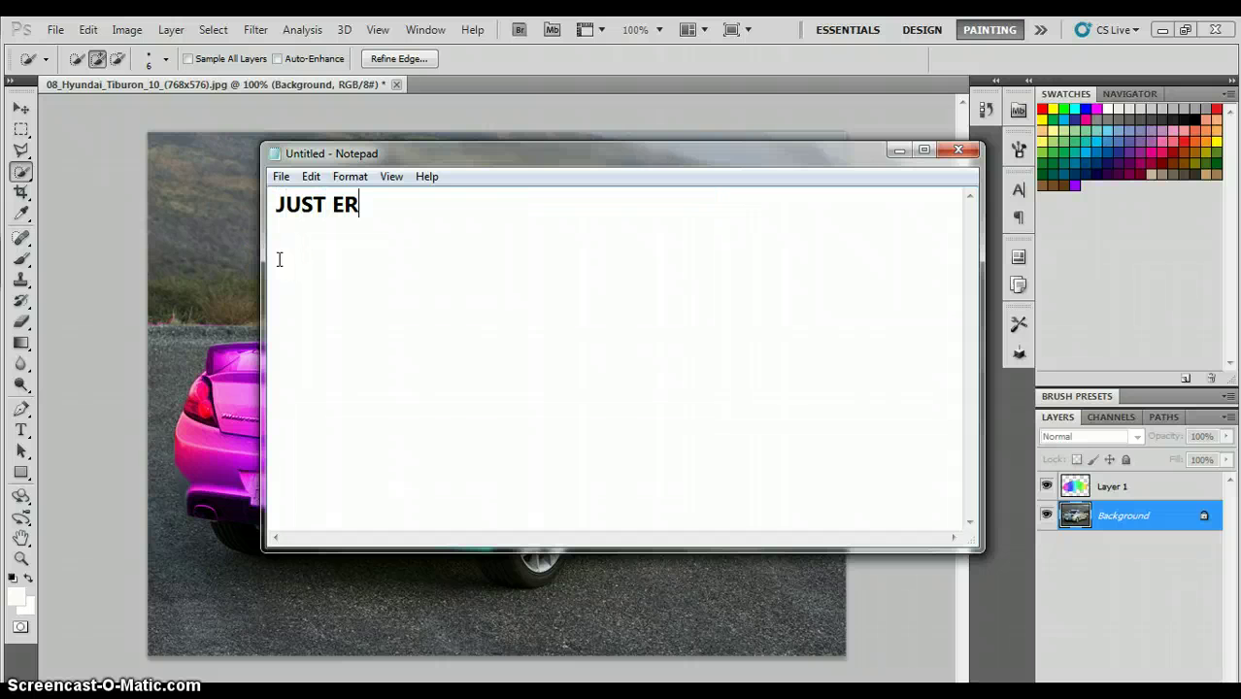
{"action": "type", "text": "ASE"}
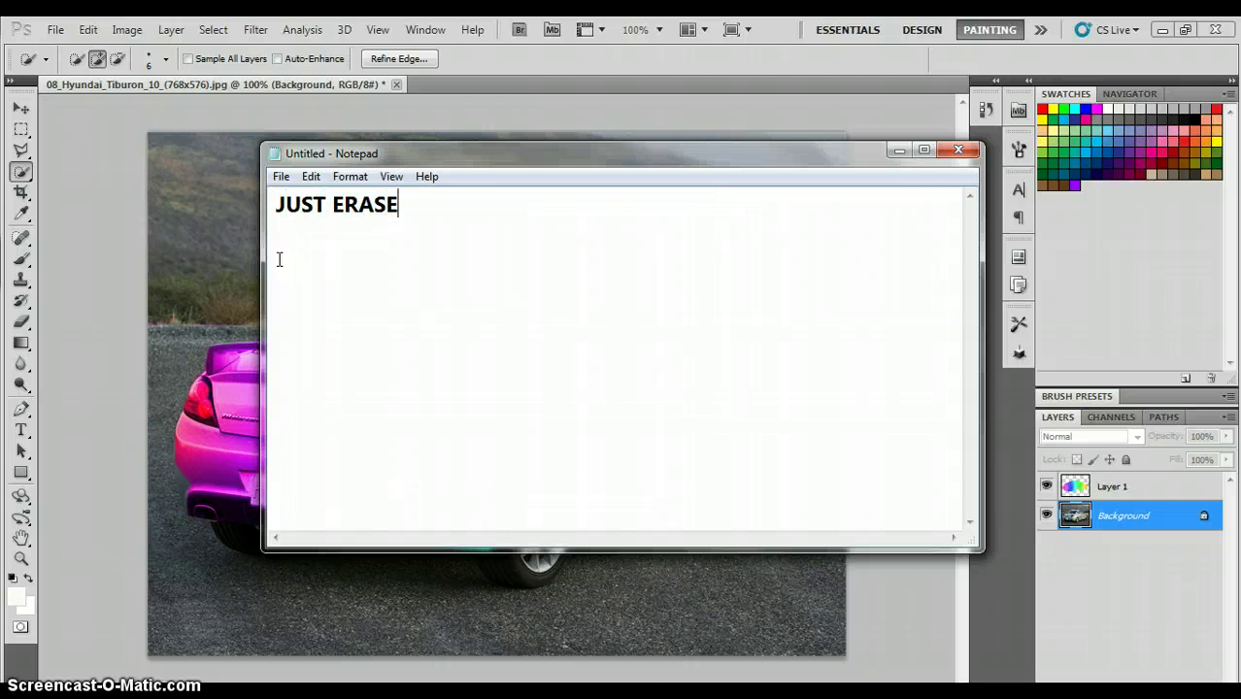
Return to Photoshop, erase the Layer 1 color inside the selected windows, taillights and lower bumper, and deselect
{"action": "left_click", "coordinate": [514, 50]}
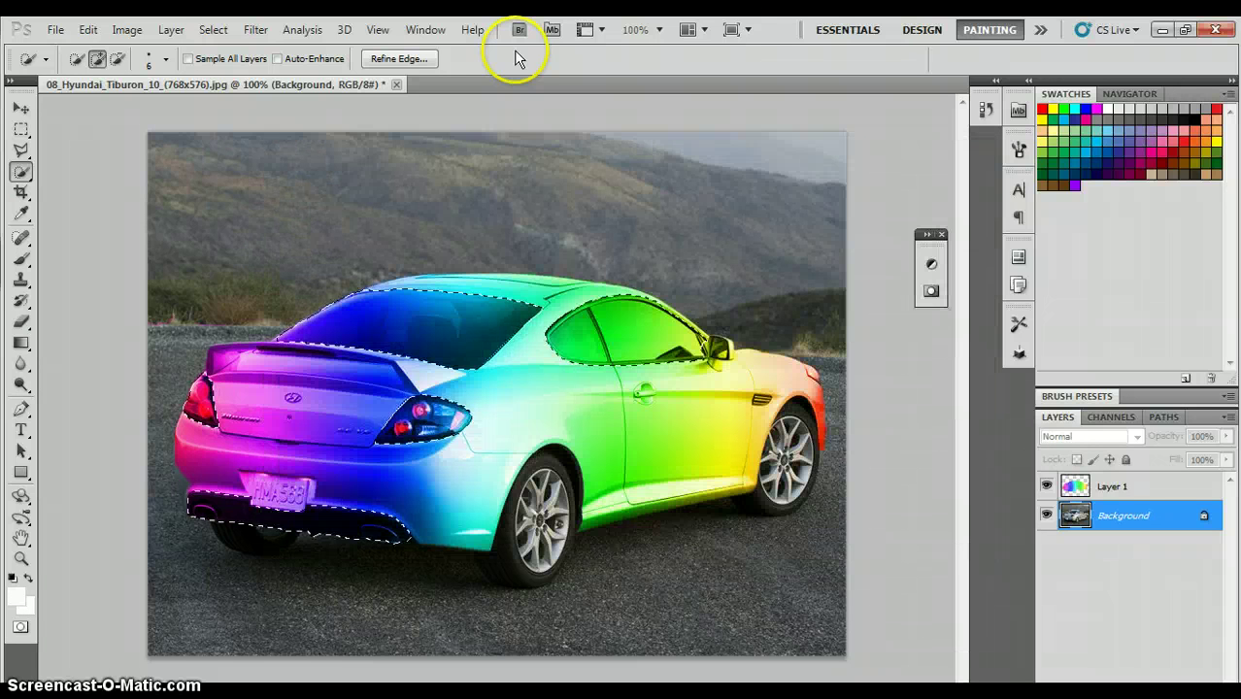
{"action": "left_click", "coordinate": [22, 323]}
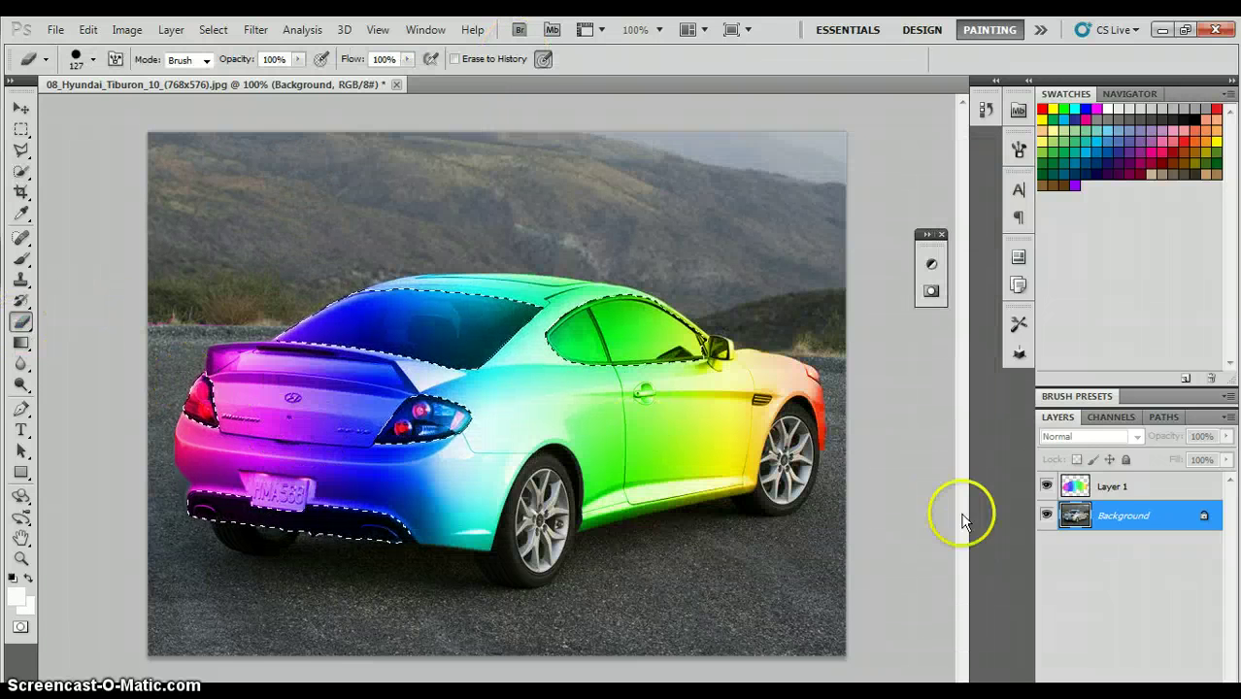
{"action": "left_click", "coordinate": [1095, 488]}
{"action": "left_click_drag", "start_coordinate": [177, 425], "coordinate": [182, 432]}
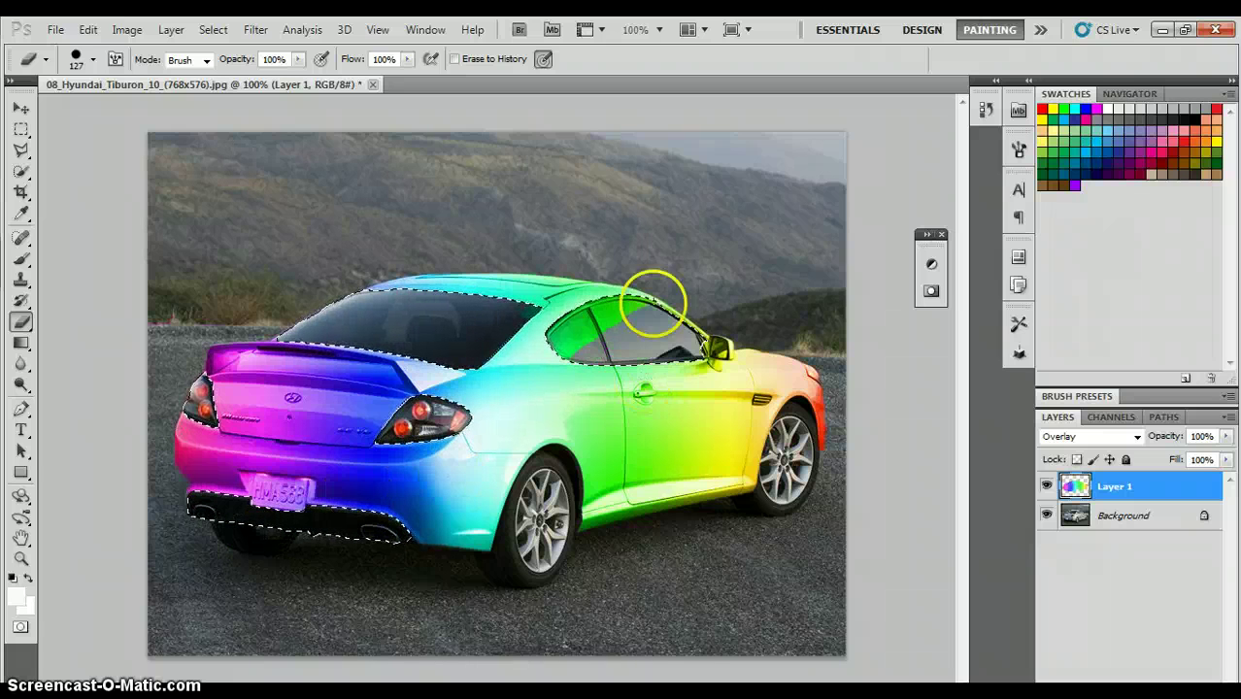
{"action": "left_click_drag", "start_coordinate": [652, 304], "coordinate": [578, 330]}
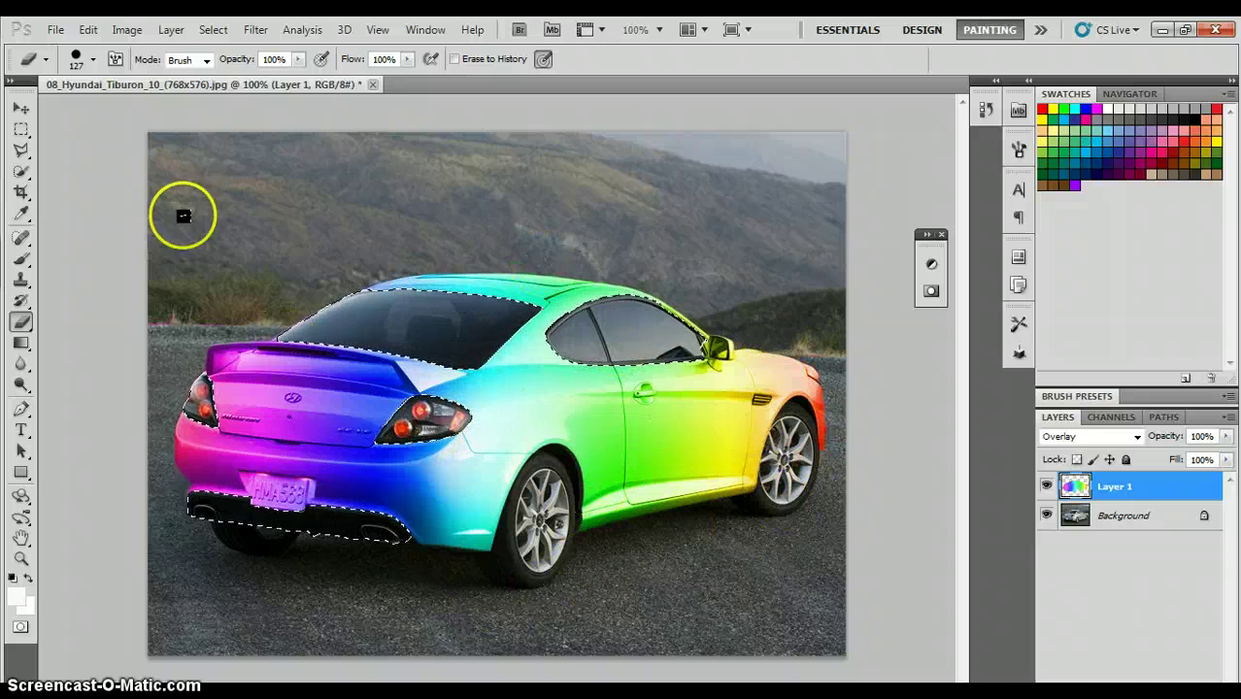
{"action": "left_click", "coordinate": [215, 30]}
{"action": "left_click", "coordinate": [229, 67]}
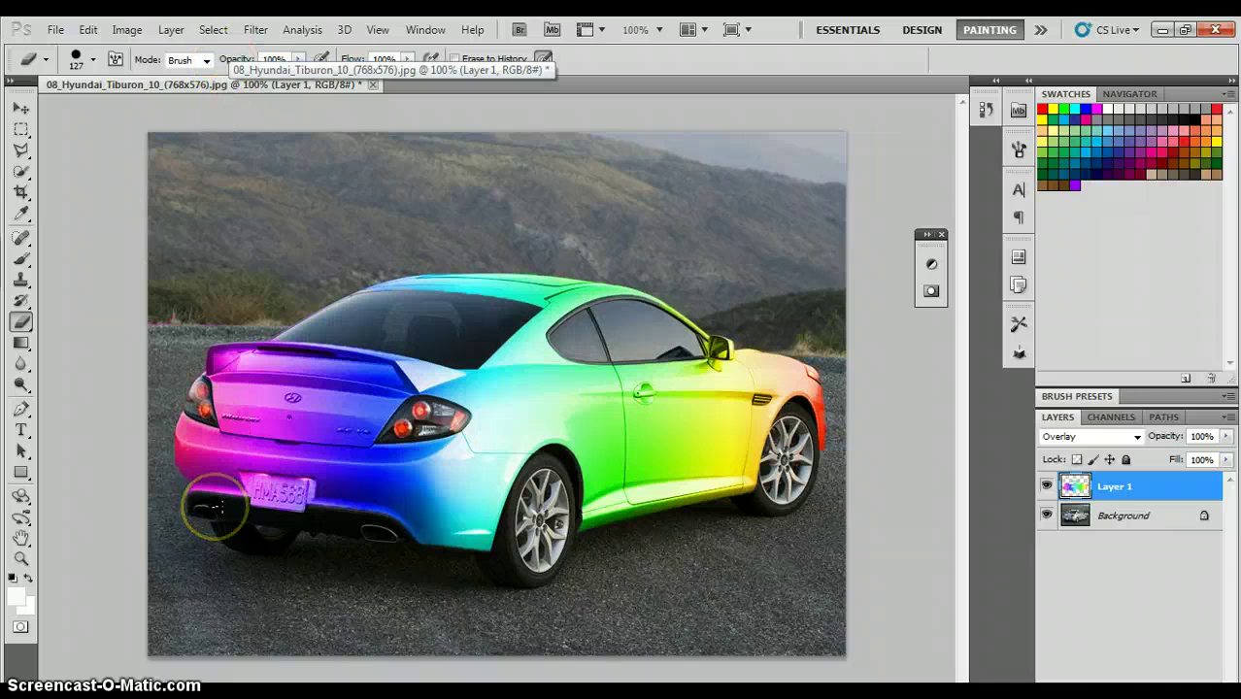
{"action": "left_click", "coordinate": [554, 303]}
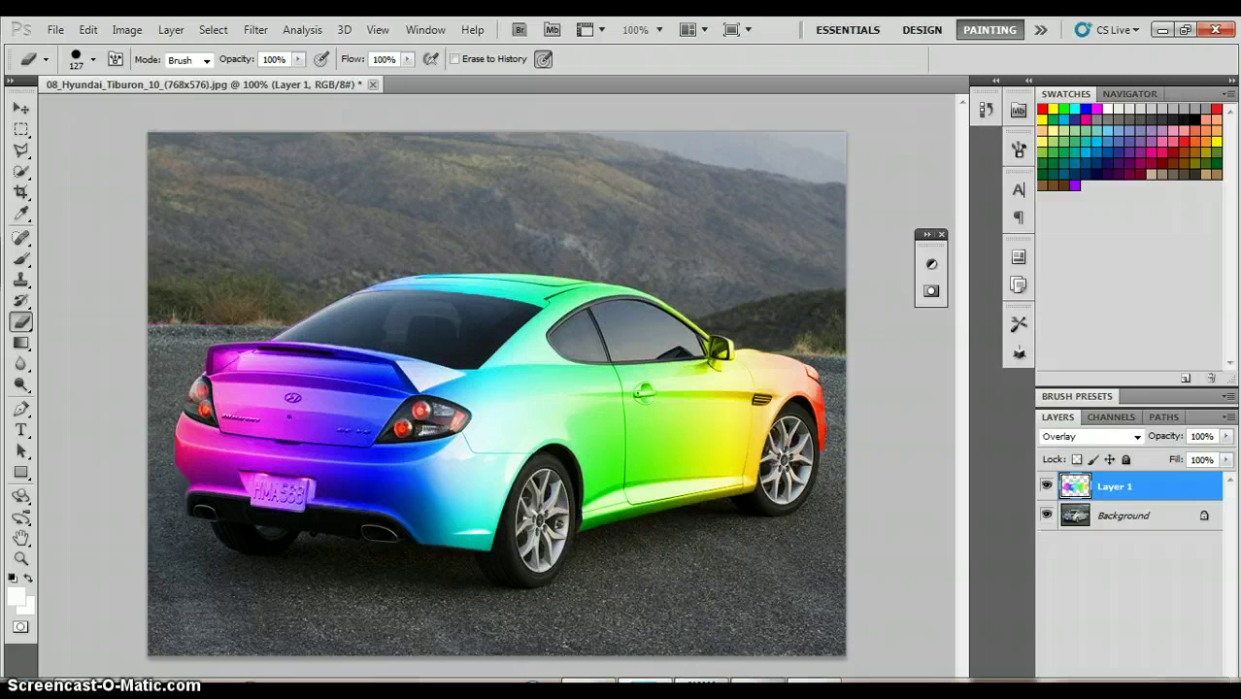
Switch to Notepad, replace the whole note with "Neon is optoinal im gonna make it", and return to Photoshop
{"action": "left_click", "coordinate": [815, 682]}
{"action": "left_click_drag", "start_coordinate": [452, 202], "coordinate": [227, 216]}
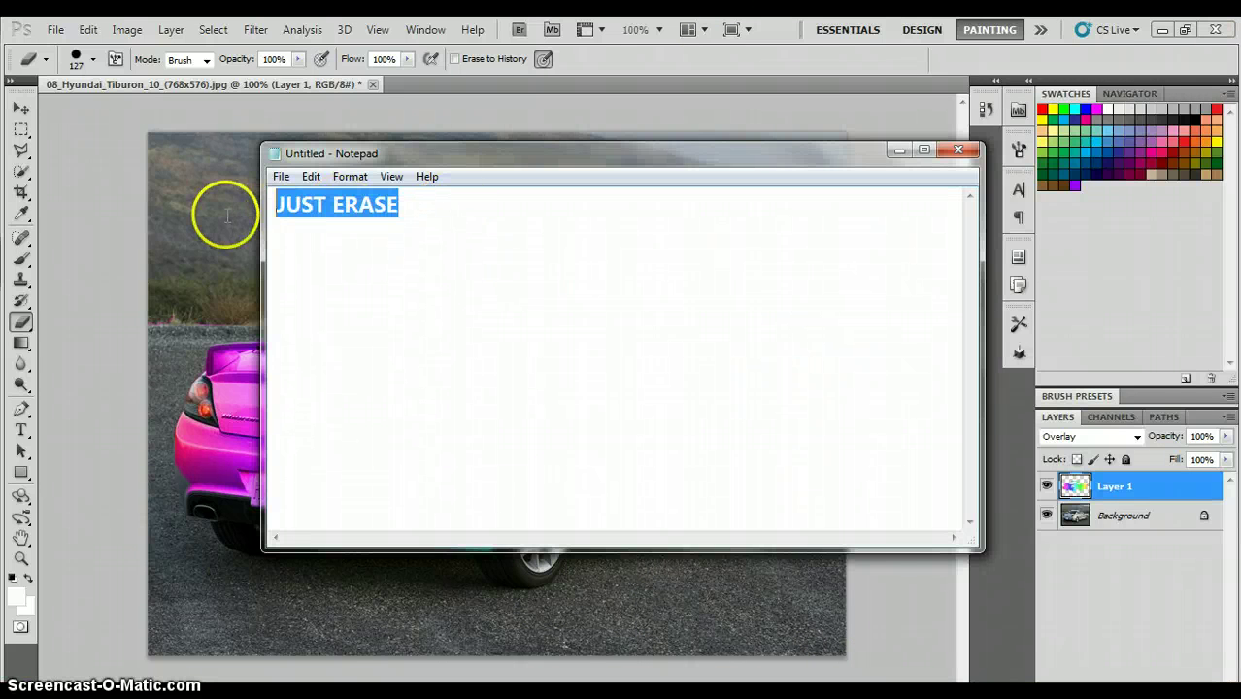
{"action": "key", "text": "BackSpace"}
{"action": "type", "text": "N"}
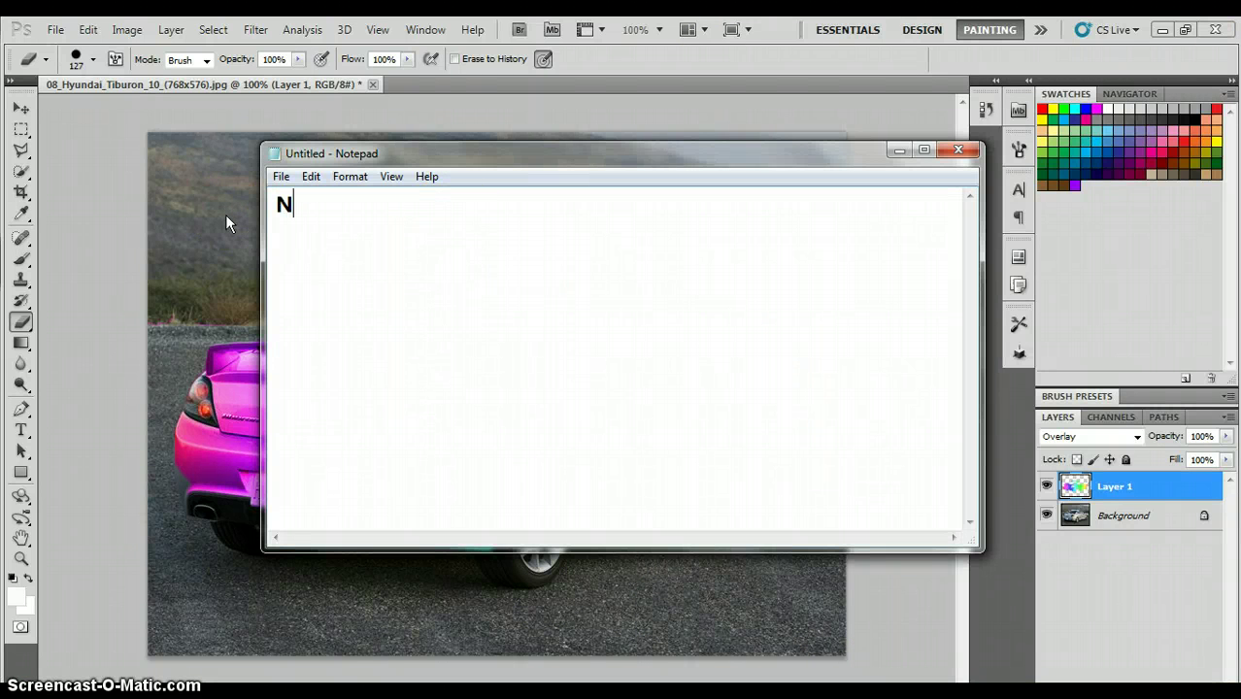
{"action": "type", "text": "eon is optoinal i"}
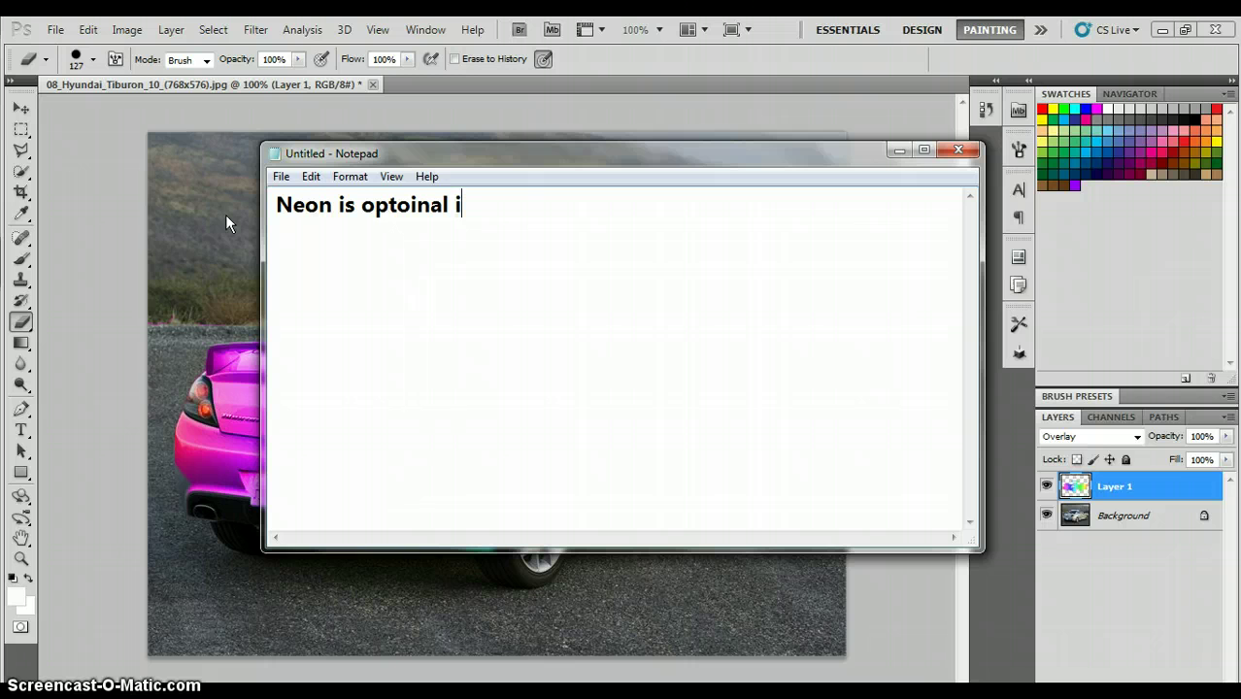
{"action": "type", "text": "m gonna "}
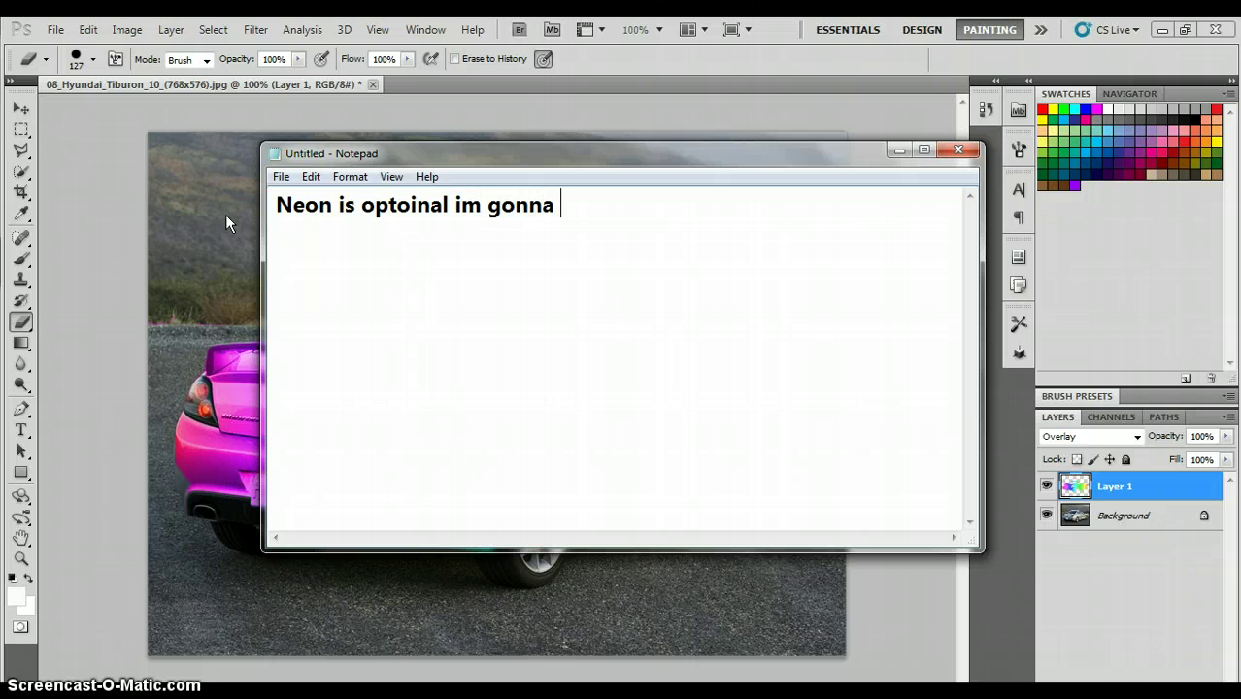
{"action": "type", "text": "make it"}
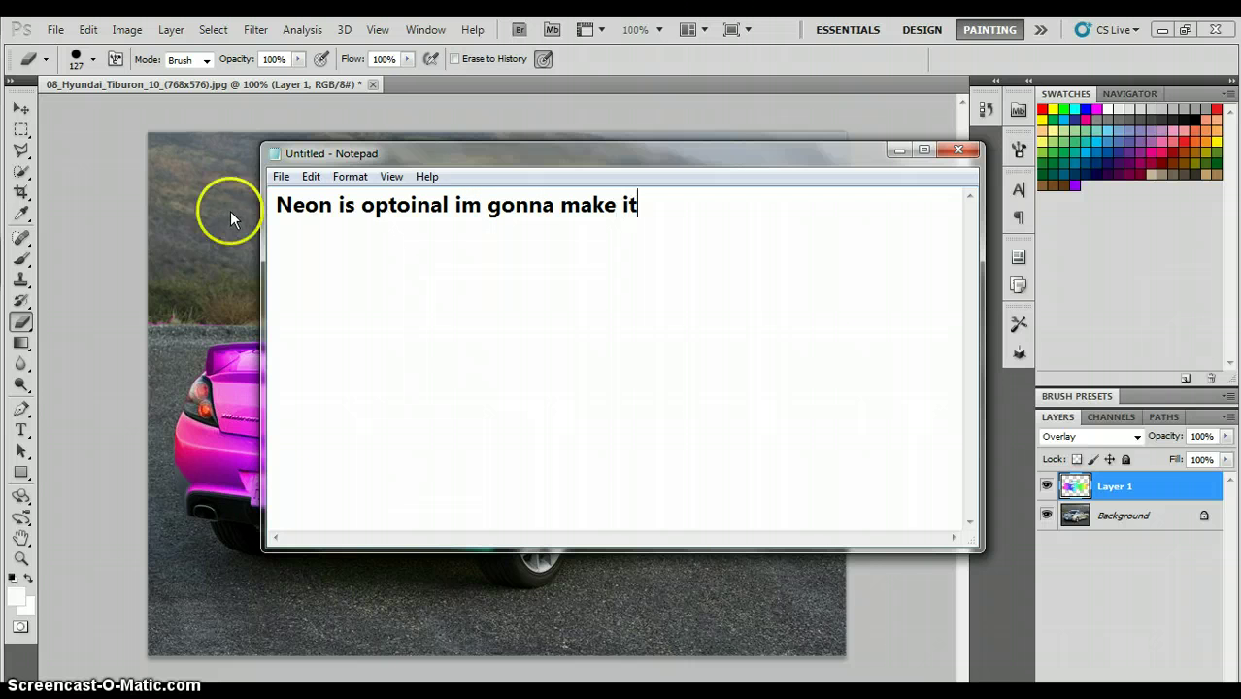
{"action": "left_click", "coordinate": [624, 98]}
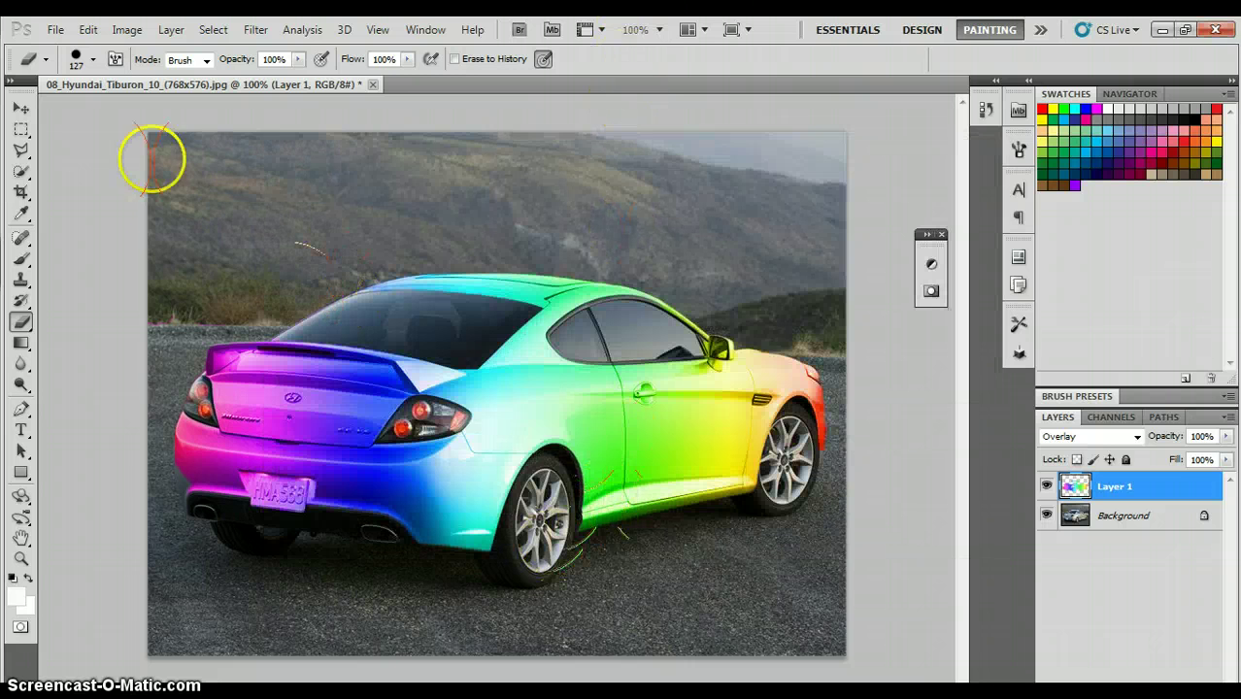
Add a new blank layer in Normal mode above the rainbow color layer for the neon
{"action": "left_click", "coordinate": [22, 150]}
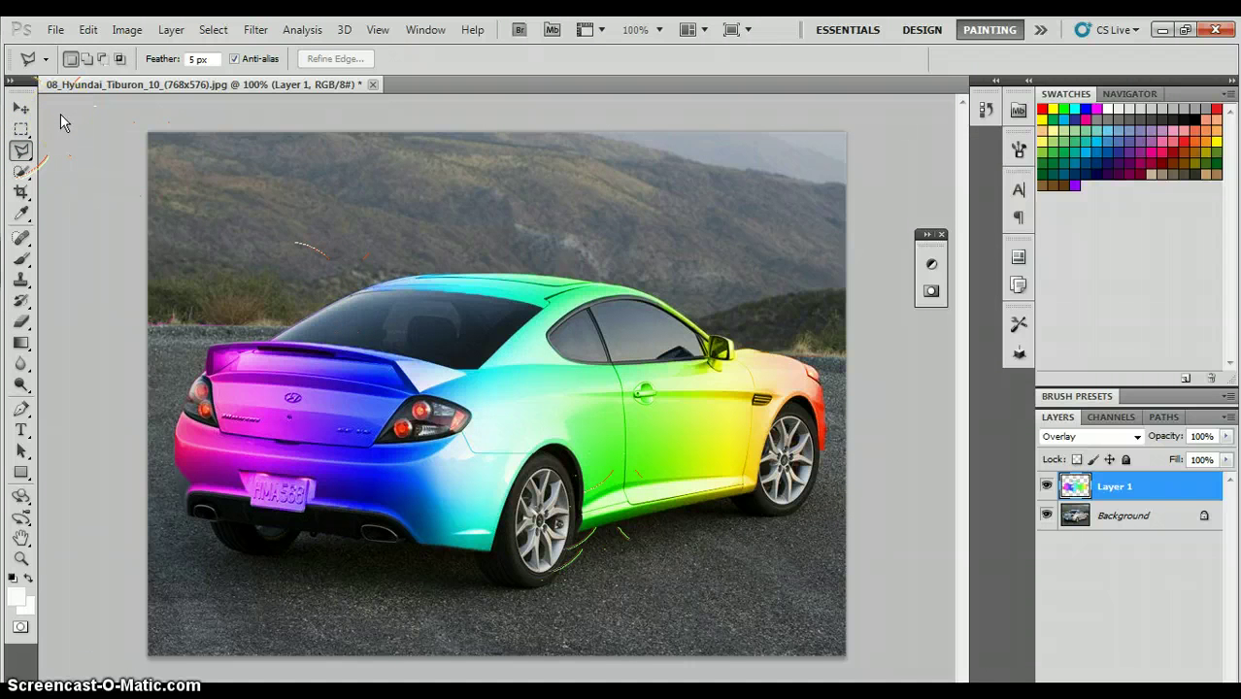
{"action": "left_click", "coordinate": [127, 30]}
{"action": "mouse_move", "coordinate": [171, 29]}
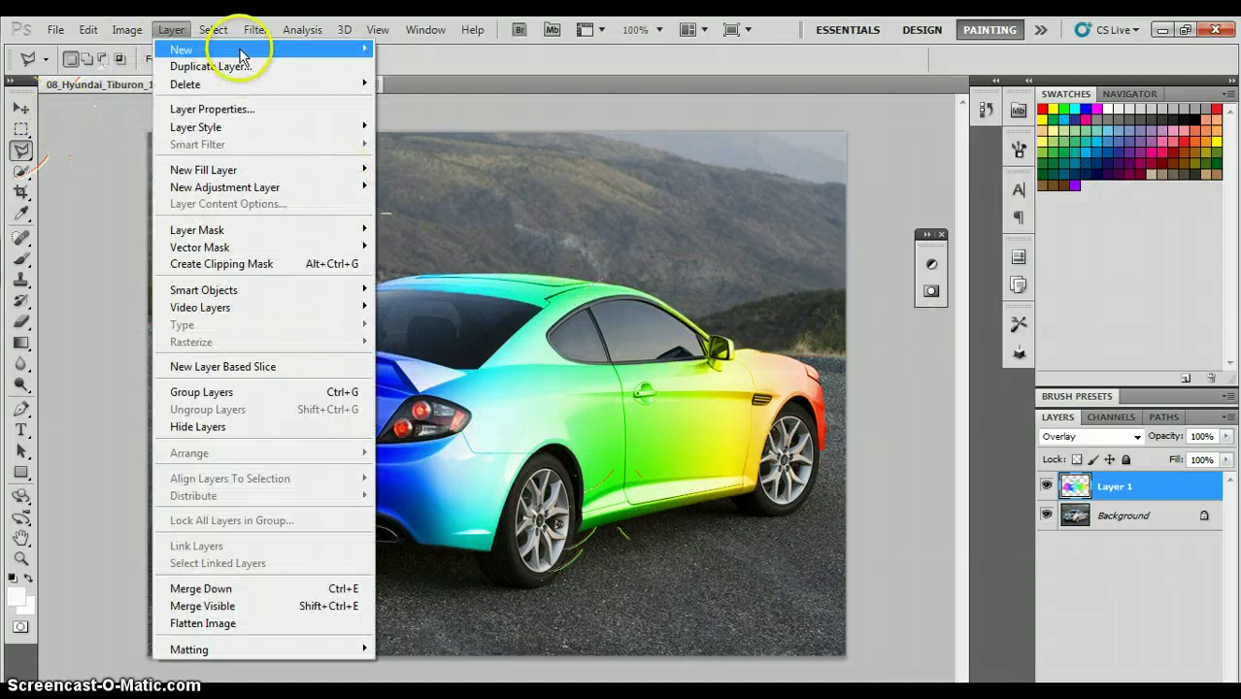
{"action": "mouse_move", "coordinate": [297, 48]}
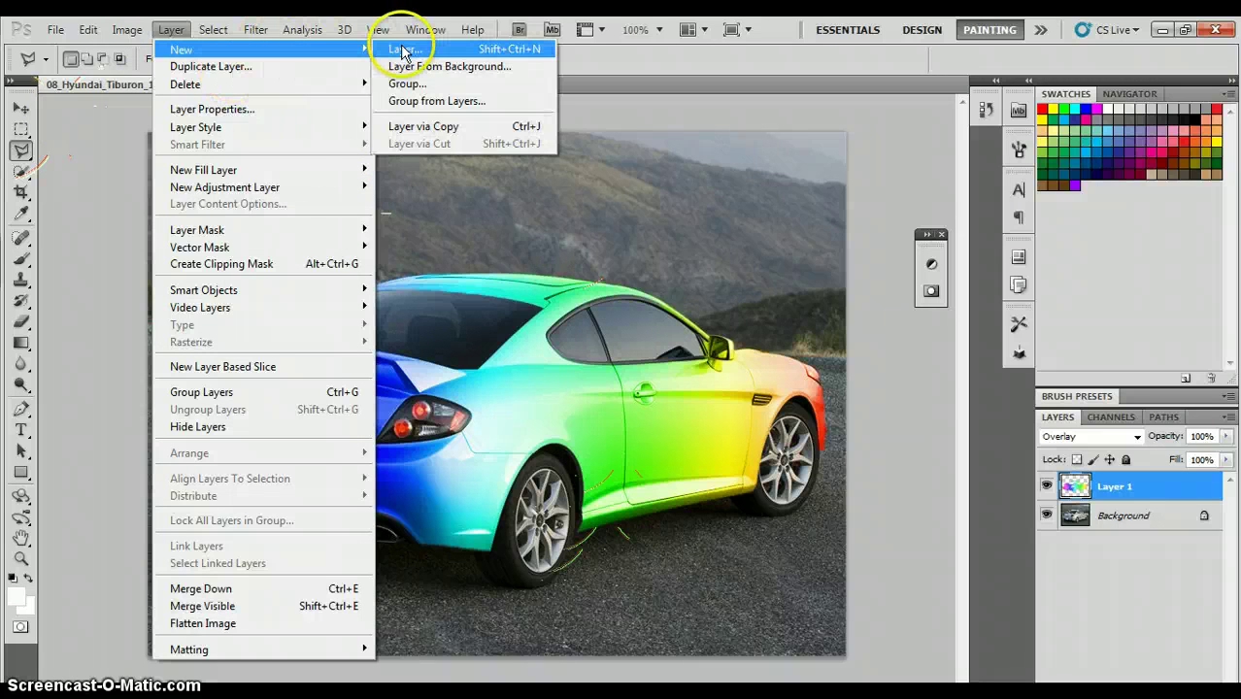
{"action": "left_click", "coordinate": [403, 50]}
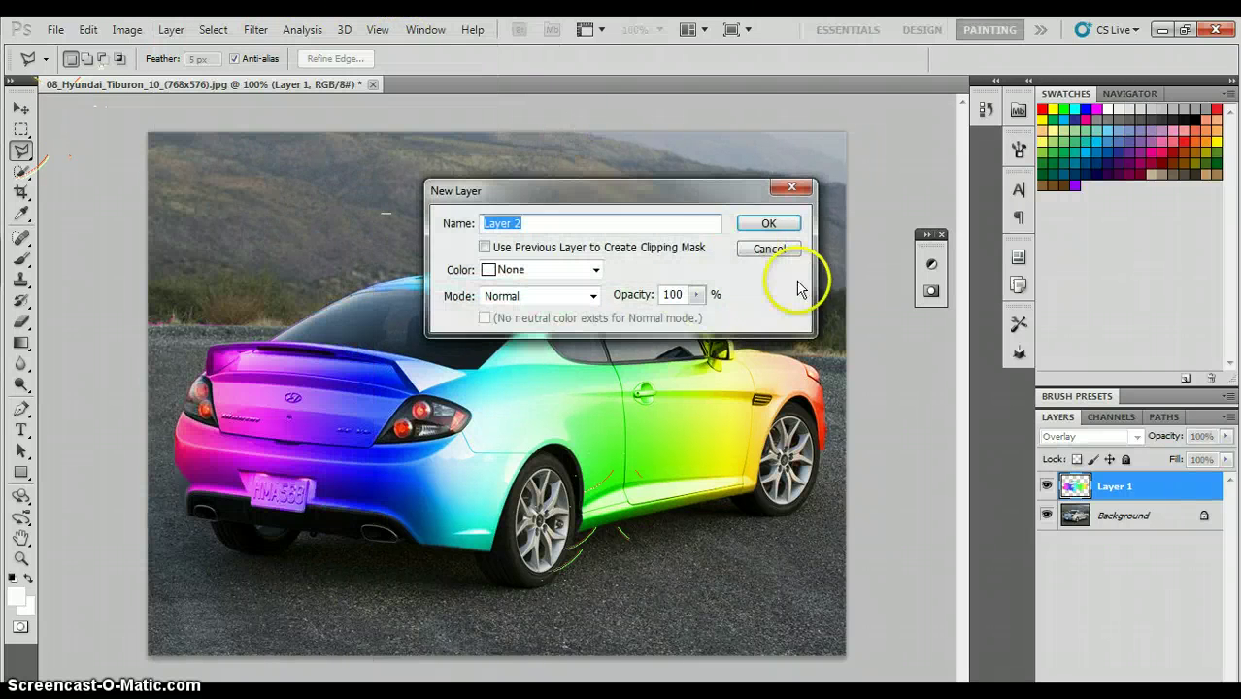
{"action": "left_click", "coordinate": [765, 224]}
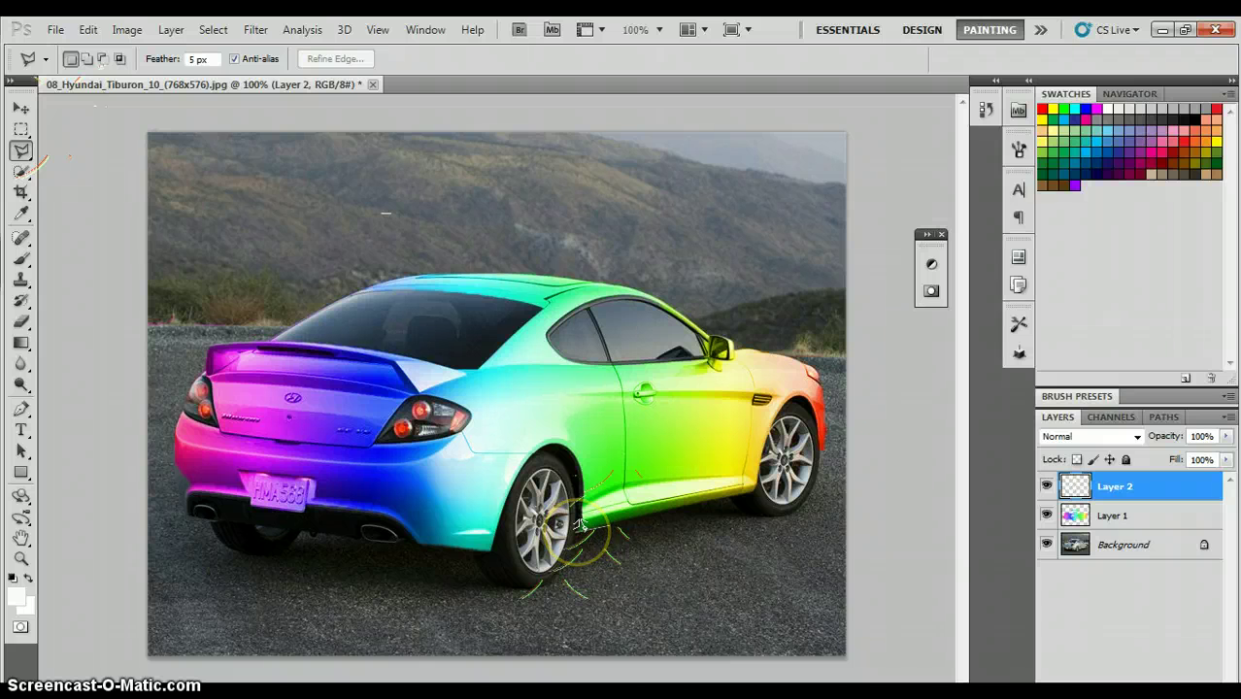
Outline a rounded lasso selection of the ground beneath the side sill, between the near rear wheel and the front wheel
{"action": "left_click", "coordinate": [634, 517]}
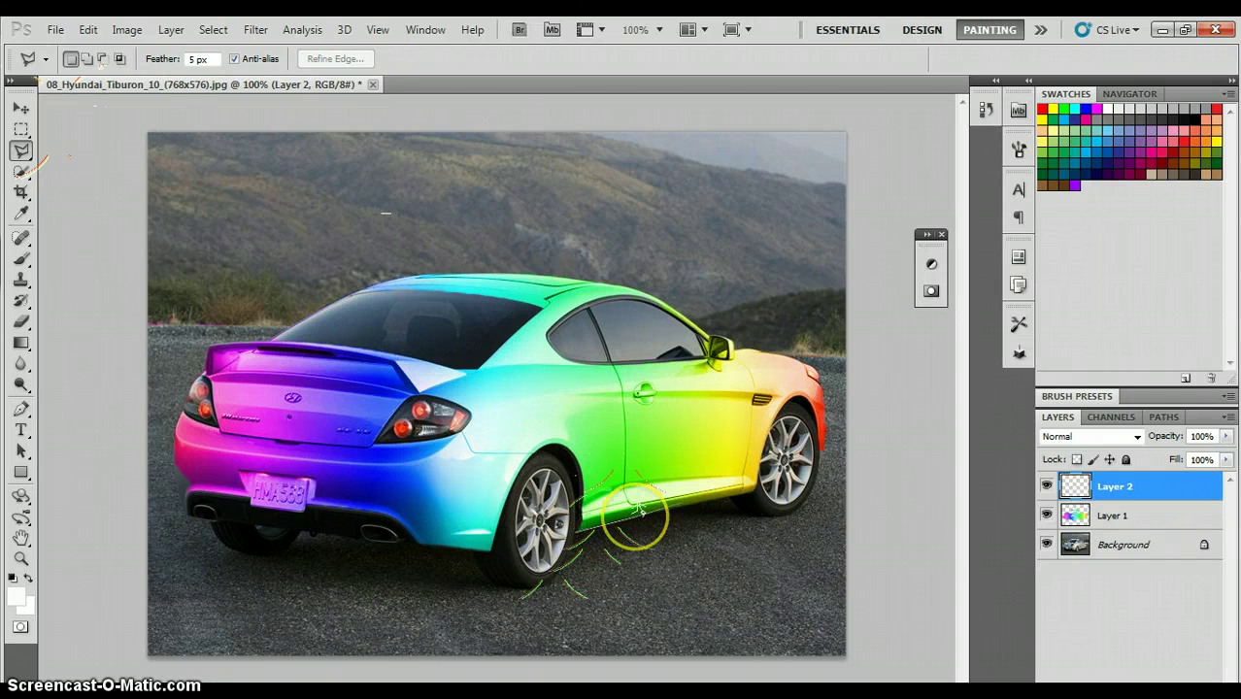
{"action": "left_click", "coordinate": [714, 499]}
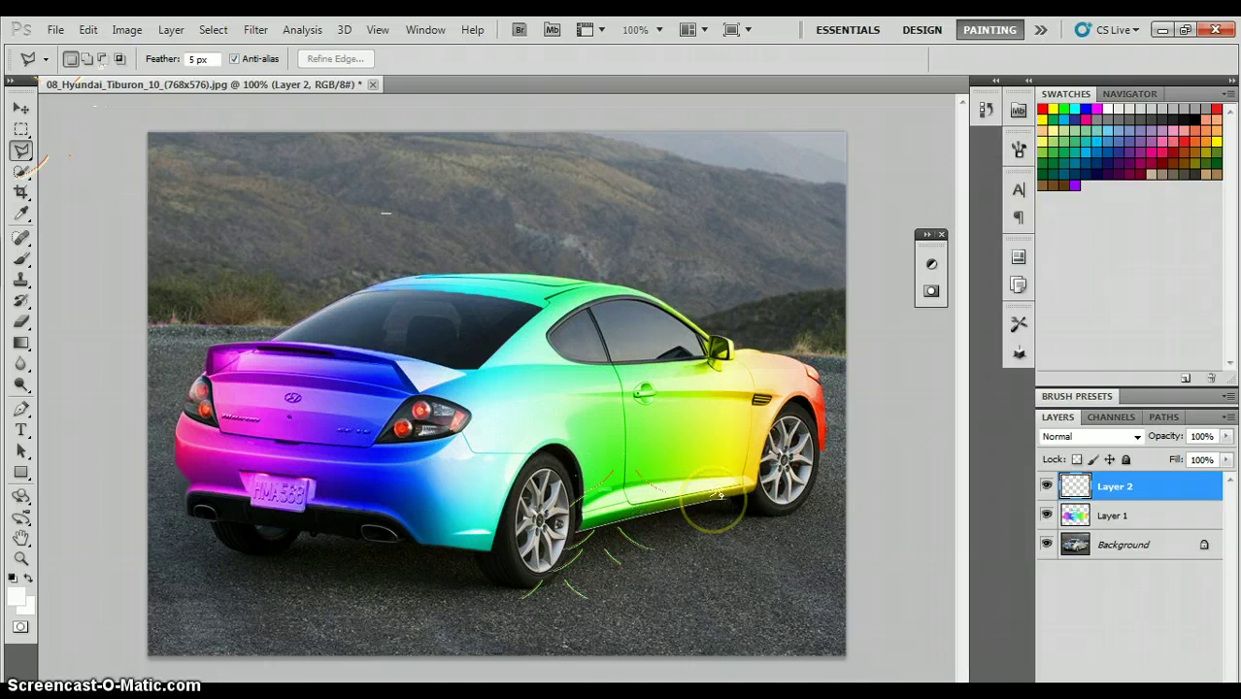
{"action": "left_click", "coordinate": [733, 494]}
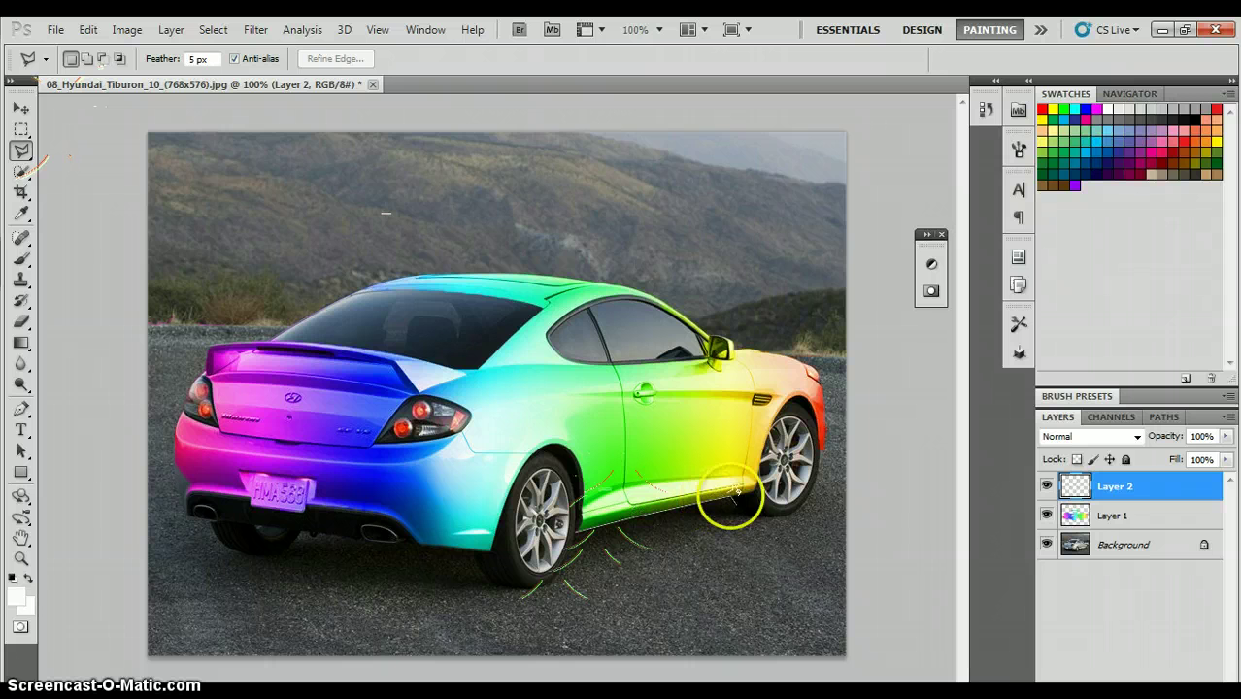
{"action": "left_click", "coordinate": [748, 510]}
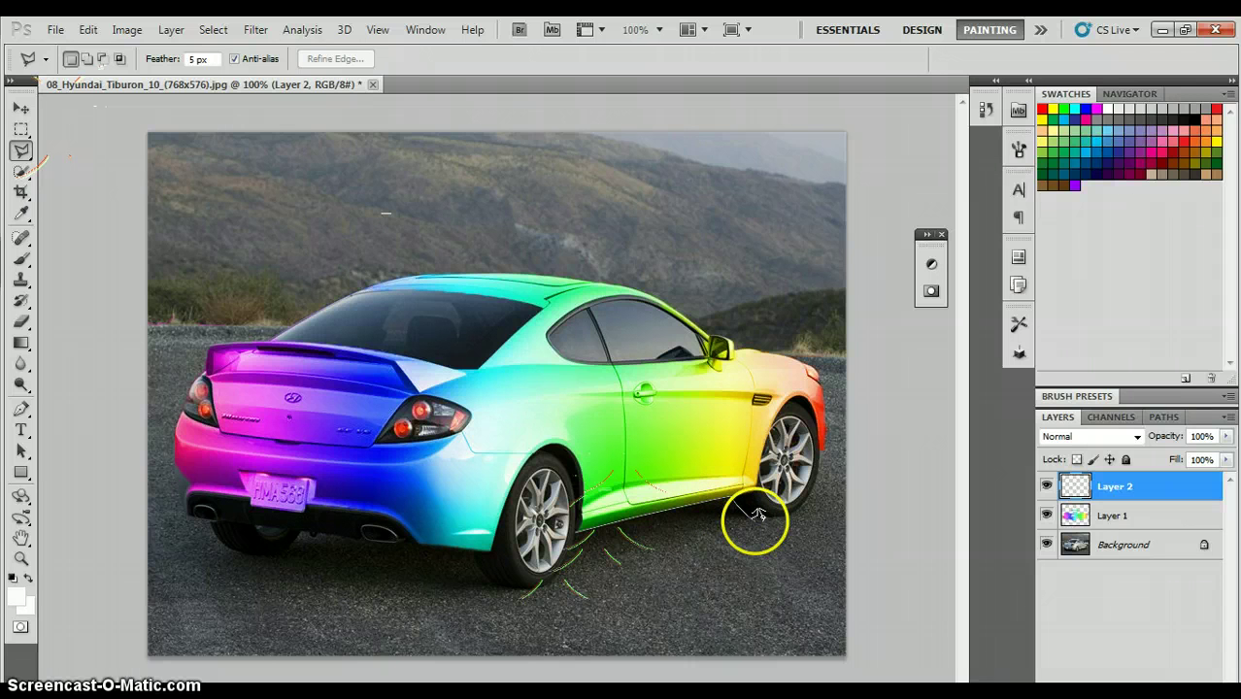
{"action": "left_click", "coordinate": [759, 527]}
{"action": "mouse_move", "coordinate": [760, 527]}
{"action": "left_mouse_down"}
{"action": "mouse_move", "coordinate": [737, 588]}
{"action": "mouse_move", "coordinate": [675, 619]}
{"action": "mouse_move", "coordinate": [578, 604]}
{"action": "mouse_move", "coordinate": [559, 570]}
{"action": "mouse_move", "coordinate": [573, 544]}
{"action": "left_mouse_up"}
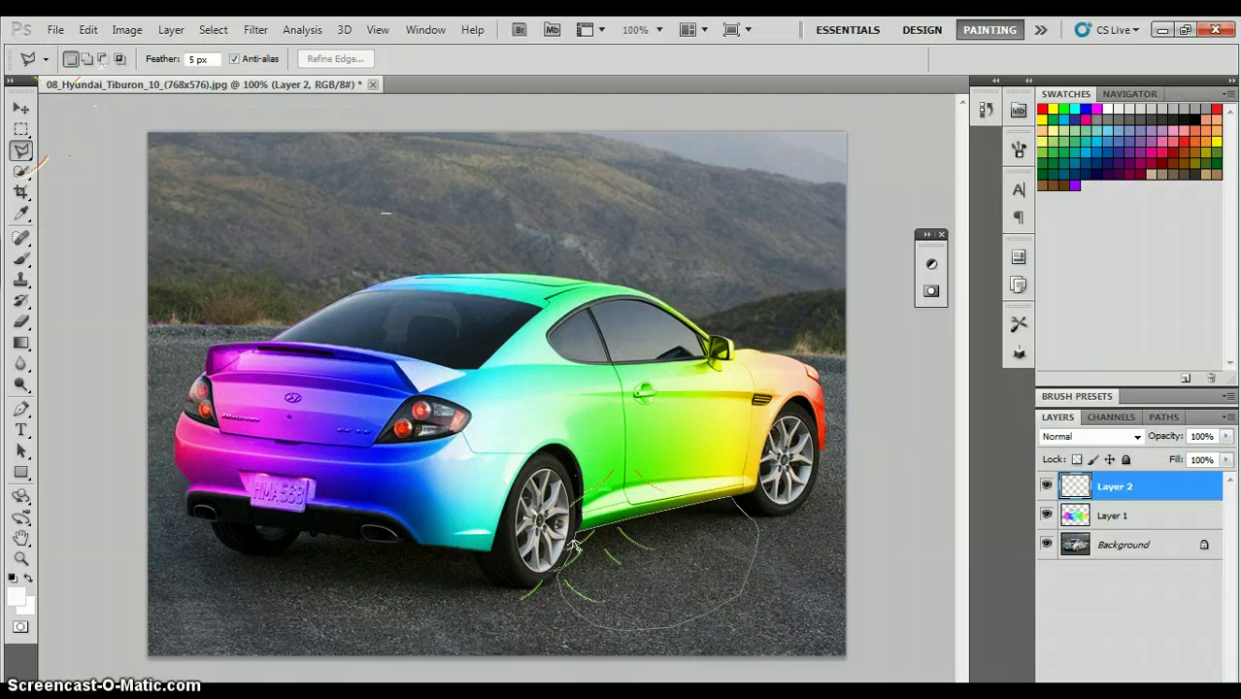
{"action": "left_click", "coordinate": [575, 530]}
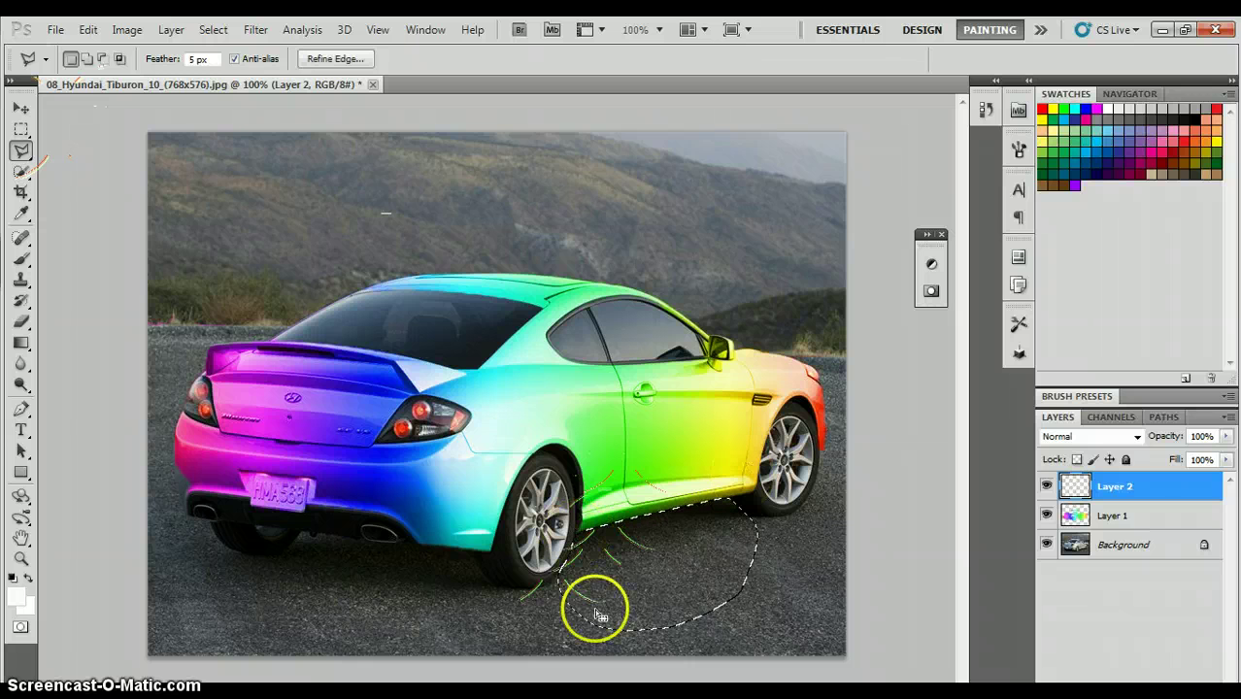
Paint a soft white band with the 56 px brush along the sill edge inside the ground selection
{"action": "left_click", "coordinate": [22, 258]}
{"action": "mouse_move", "coordinate": [564, 562]}
{"action": "left_mouse_down"}
{"action": "mouse_move", "coordinate": [574, 535]}
{"action": "mouse_move", "coordinate": [588, 547]}
{"action": "mouse_move", "coordinate": [627, 536]}
{"action": "mouse_move", "coordinate": [575, 540]}
{"action": "left_mouse_up"}
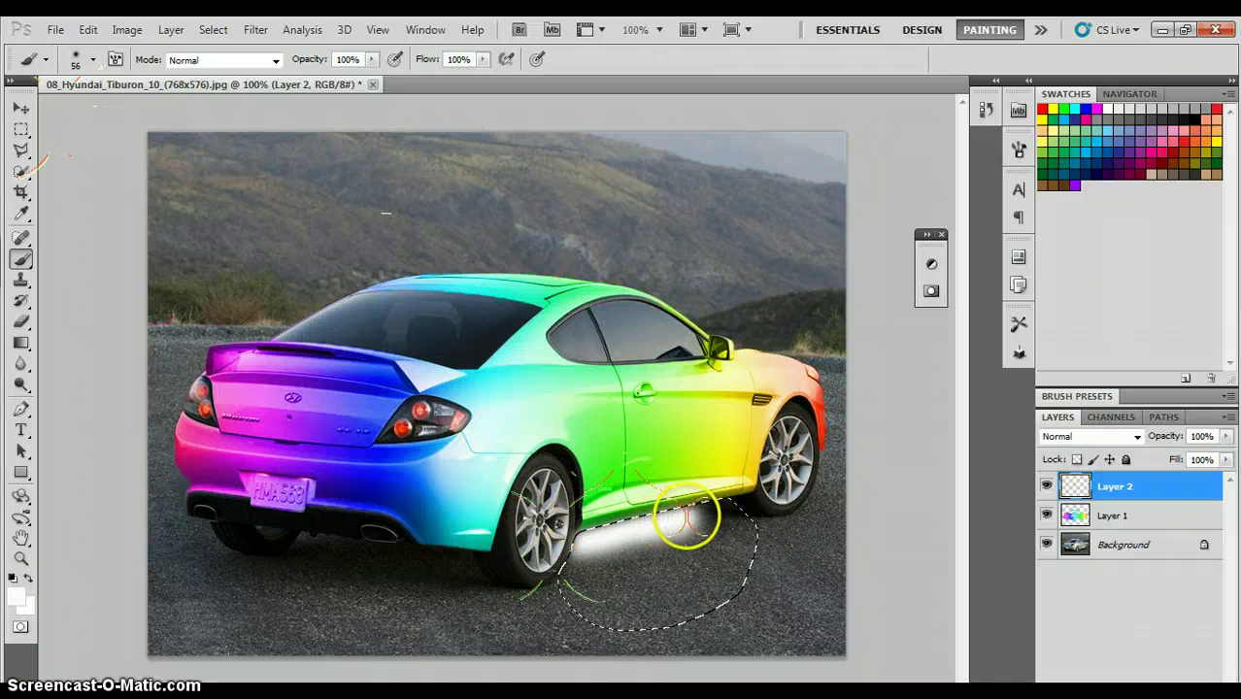
{"action": "left_click_drag", "start_coordinate": [729, 511], "coordinate": [706, 507]}
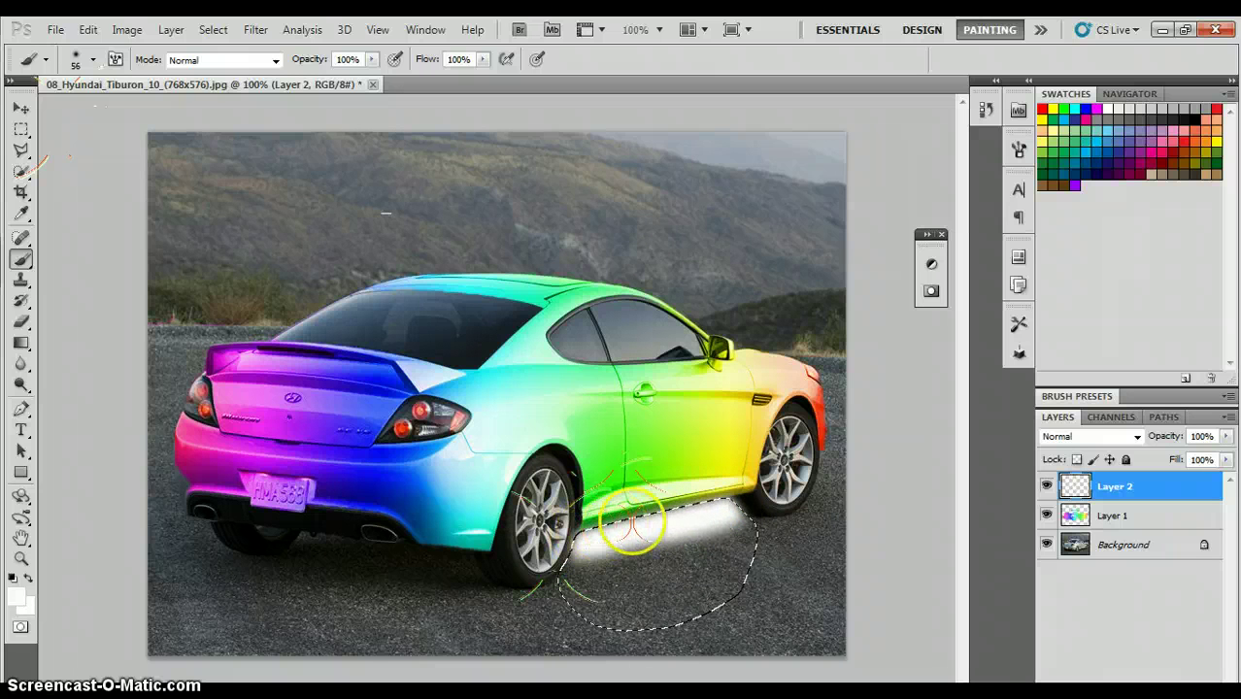
{"action": "mouse_move", "coordinate": [636, 527]}
{"action": "left_mouse_down"}
{"action": "mouse_move", "coordinate": [651, 518]}
{"action": "mouse_move", "coordinate": [574, 540]}
{"action": "left_mouse_up"}
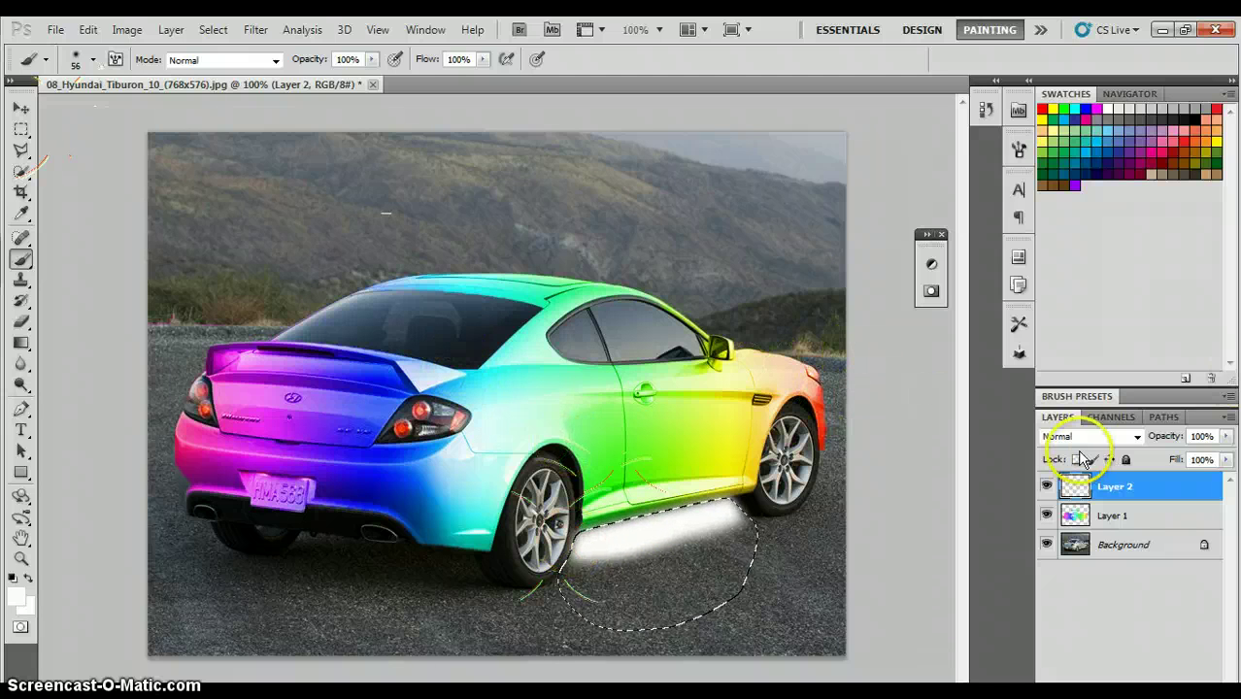
Set the blend mode of the white glow layer to Soft Light and deselect the ground area
{"action": "left_click", "coordinate": [1136, 437]}
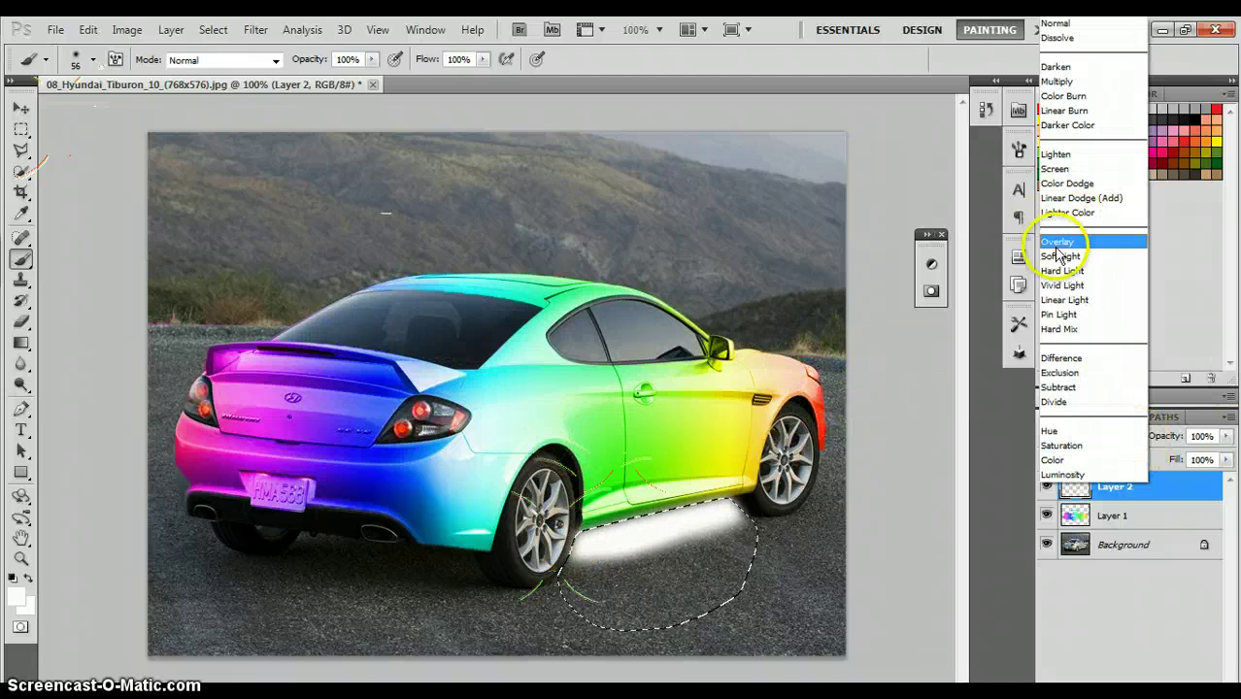
{"action": "left_click", "coordinate": [1059, 256]}
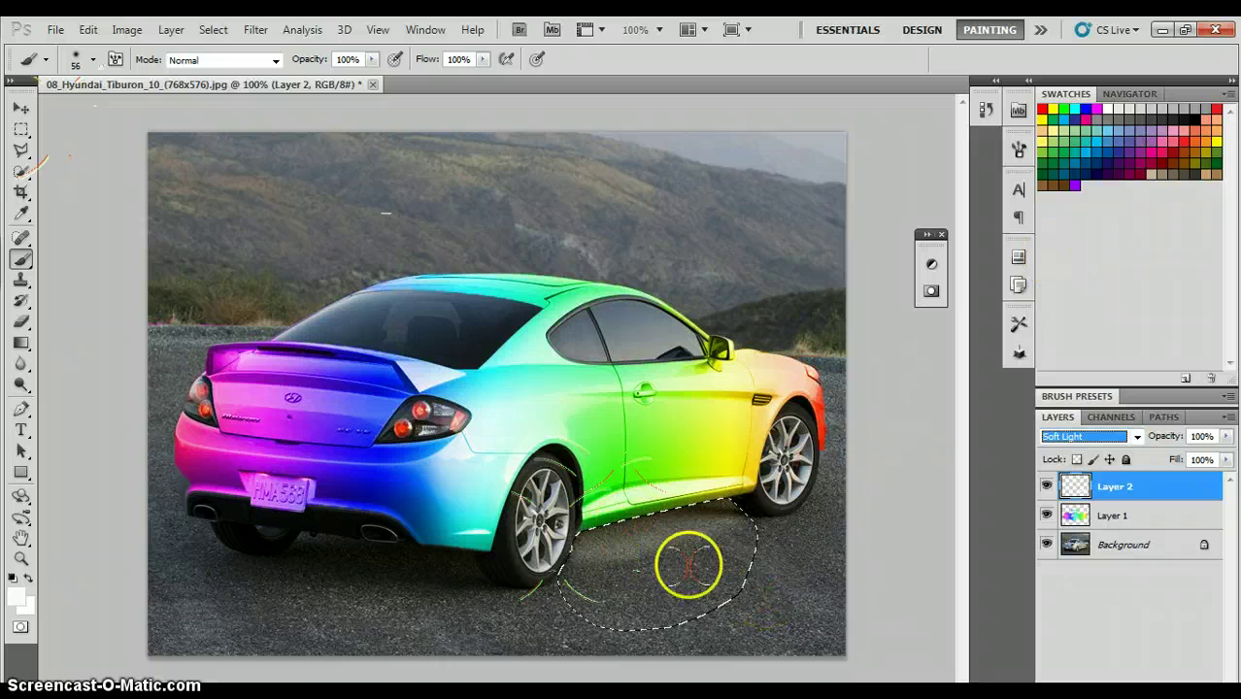
{"action": "left_click", "coordinate": [213, 29]}
{"action": "left_click", "coordinate": [225, 64]}
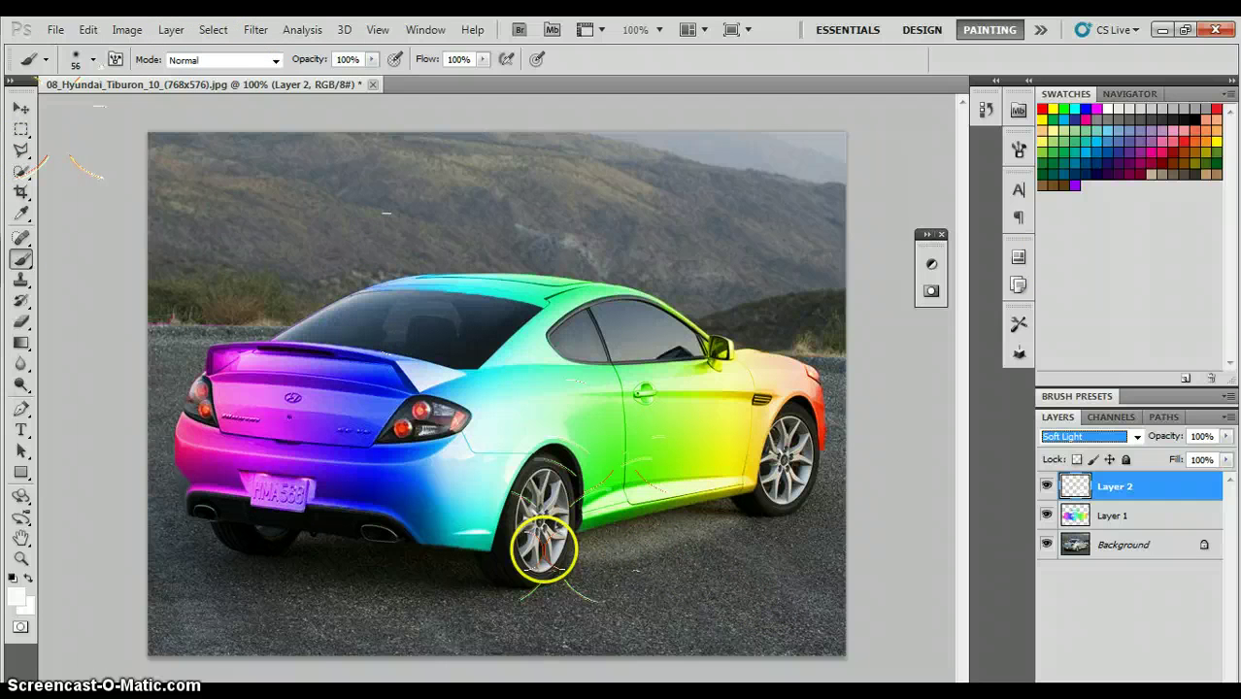
Add another blank layer in Normal mode above the Soft Light glow layer
{"action": "left_click", "coordinate": [170, 30]}
{"action": "mouse_move", "coordinate": [223, 46]}
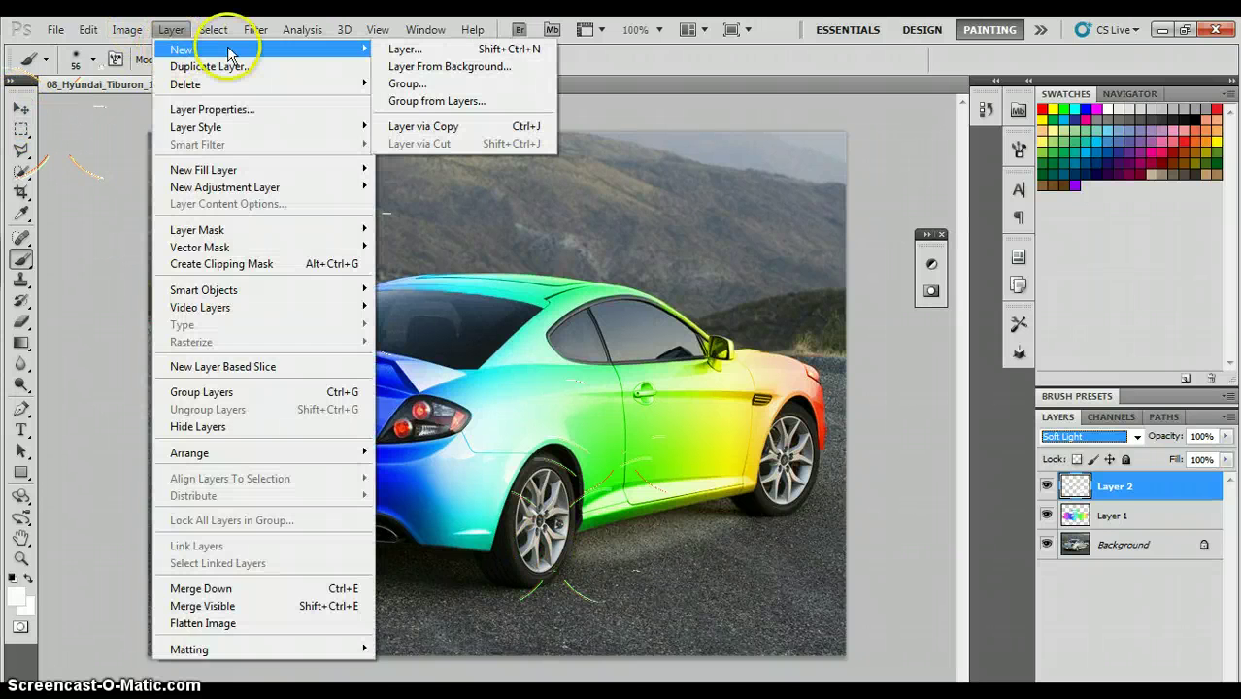
{"action": "left_click", "coordinate": [403, 49]}
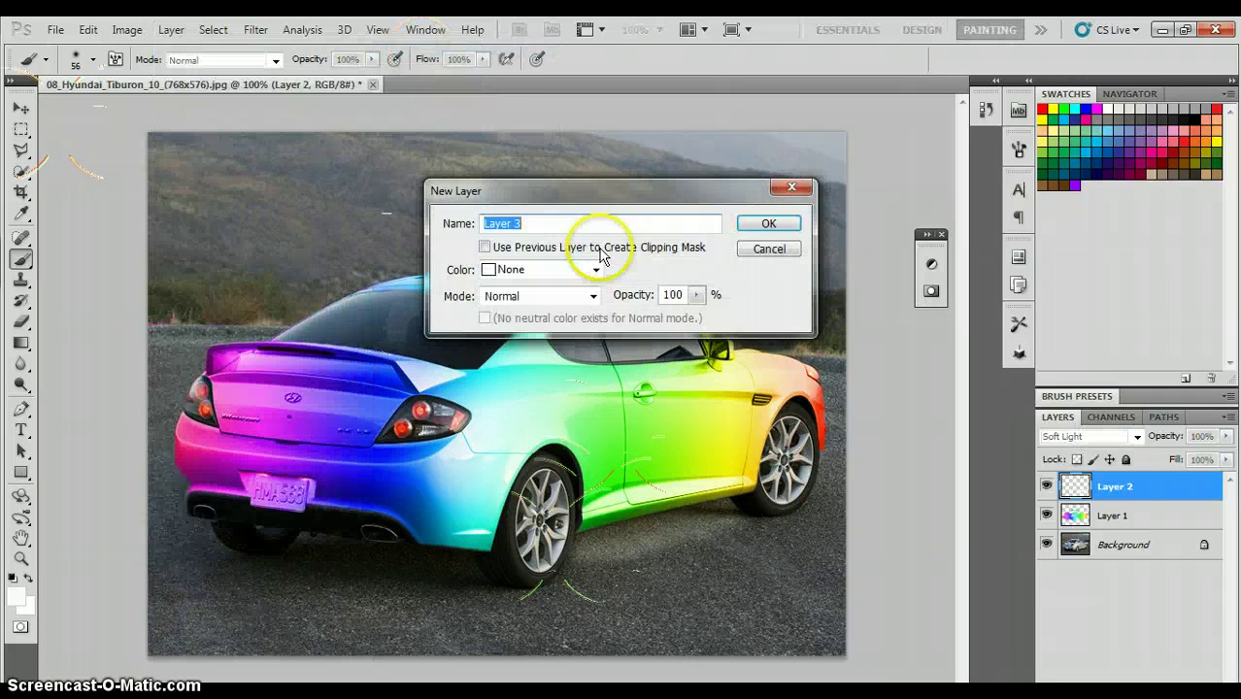
{"action": "left_click", "coordinate": [769, 224]}
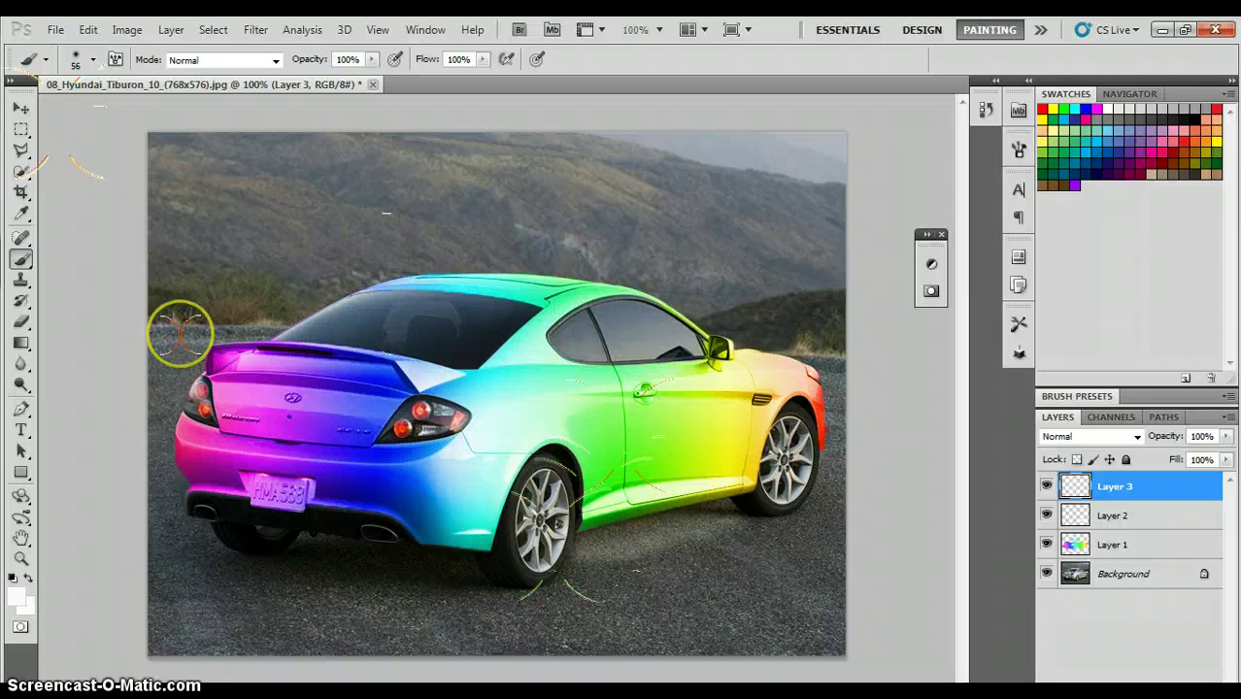
Outline a narrow polygonal selection around the lightened ground strip under the sill, from the rear wheel to the front wheel
{"action": "left_click", "coordinate": [21, 150]}
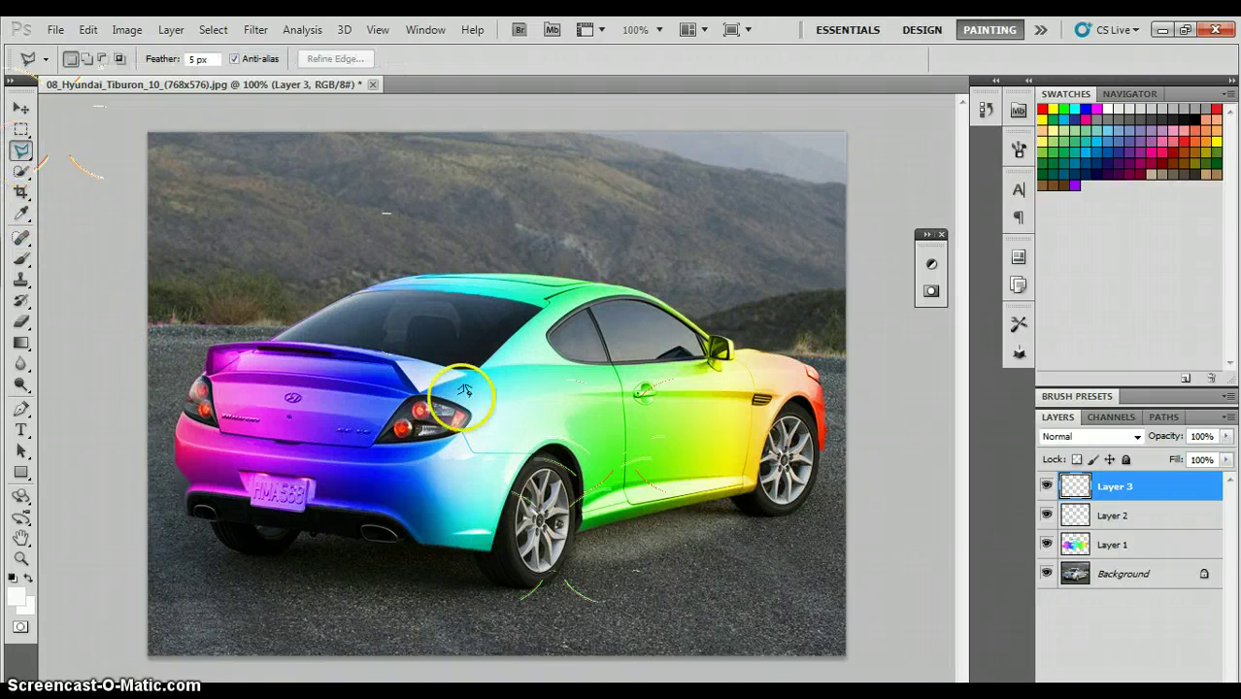
{"action": "left_click", "coordinate": [577, 525]}
{"action": "left_click", "coordinate": [657, 512]}
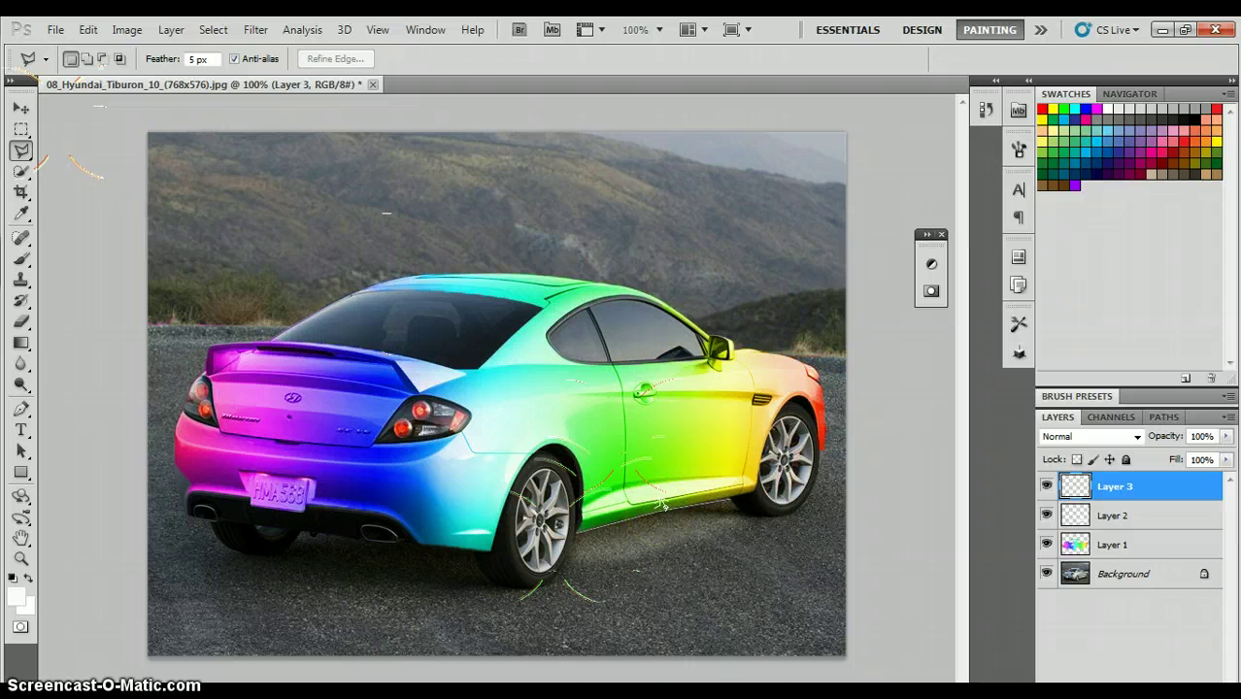
{"action": "left_click", "coordinate": [729, 498]}
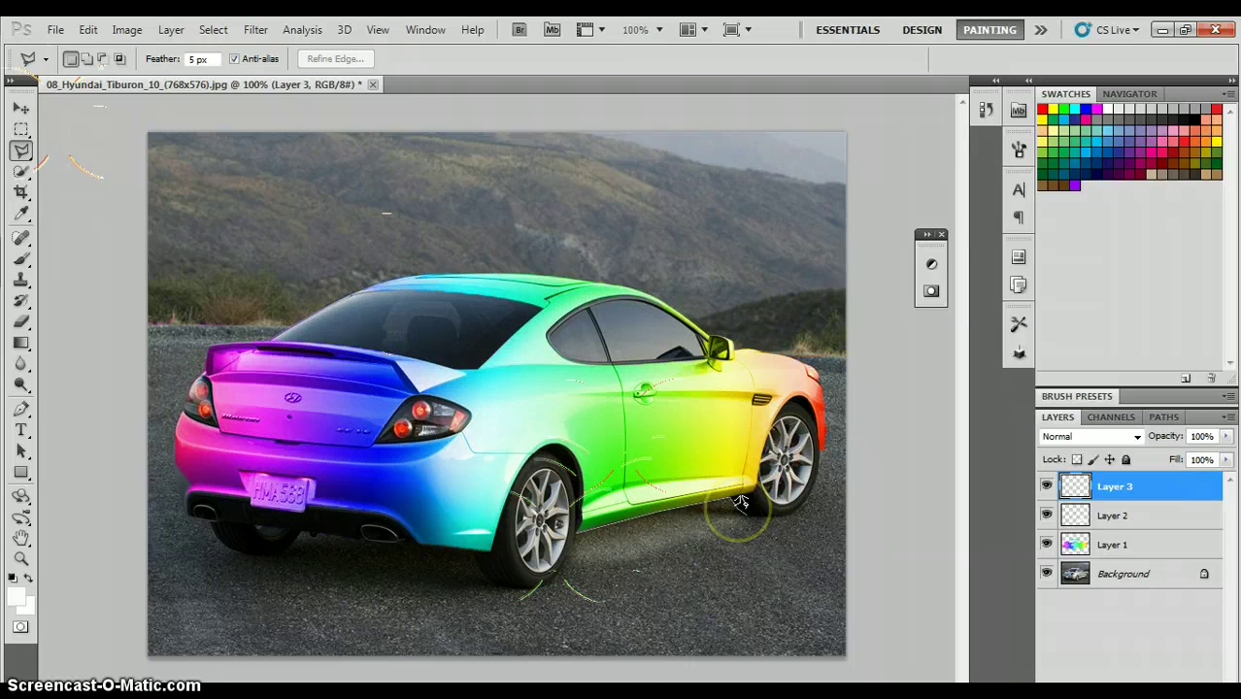
{"action": "left_click", "coordinate": [757, 508]}
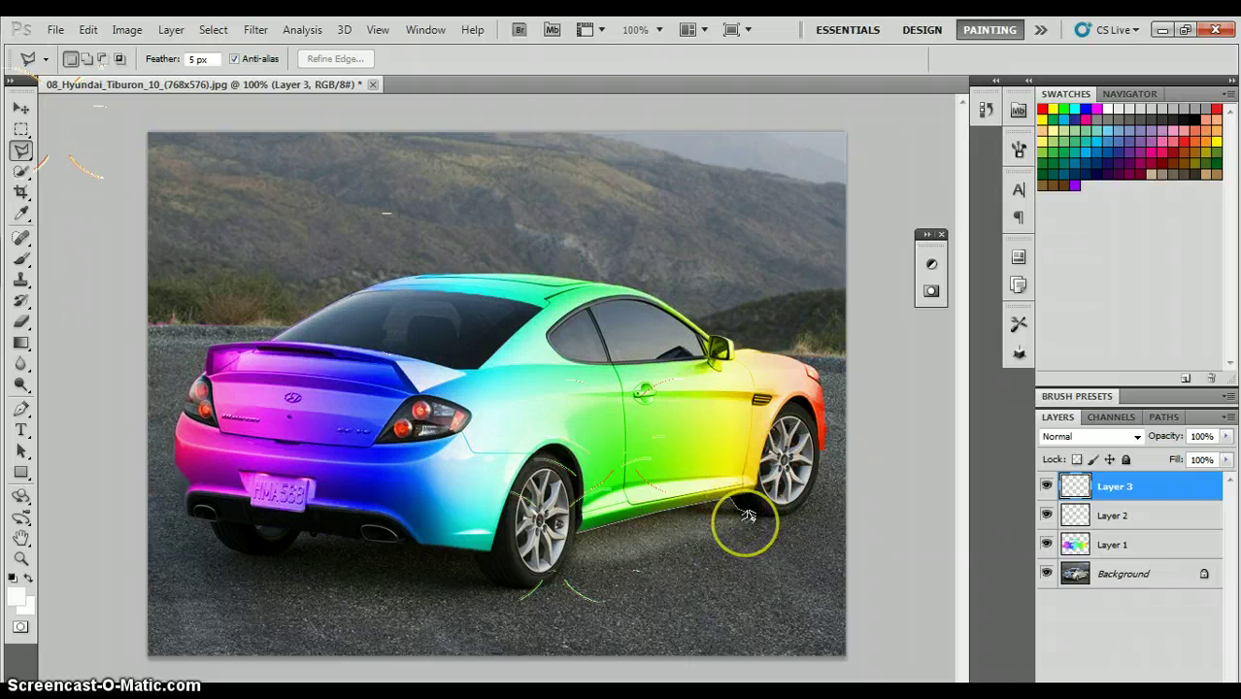
{"action": "left_click", "coordinate": [666, 546]}
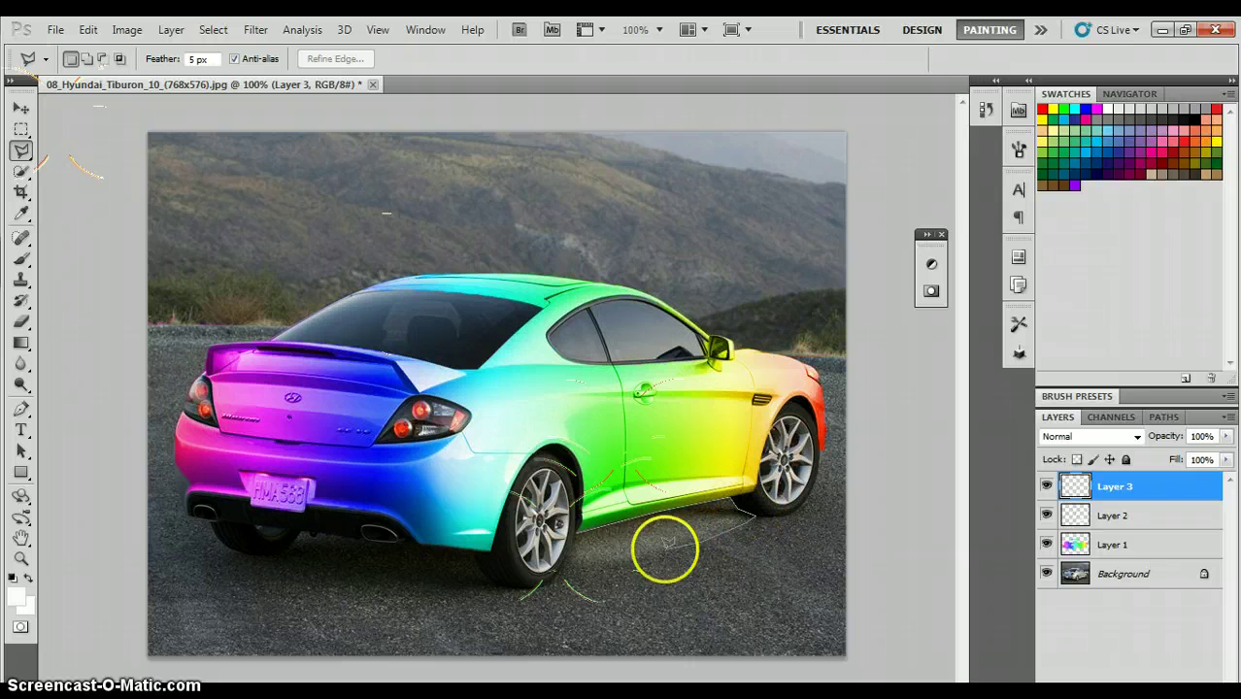
{"action": "left_click", "coordinate": [606, 557]}
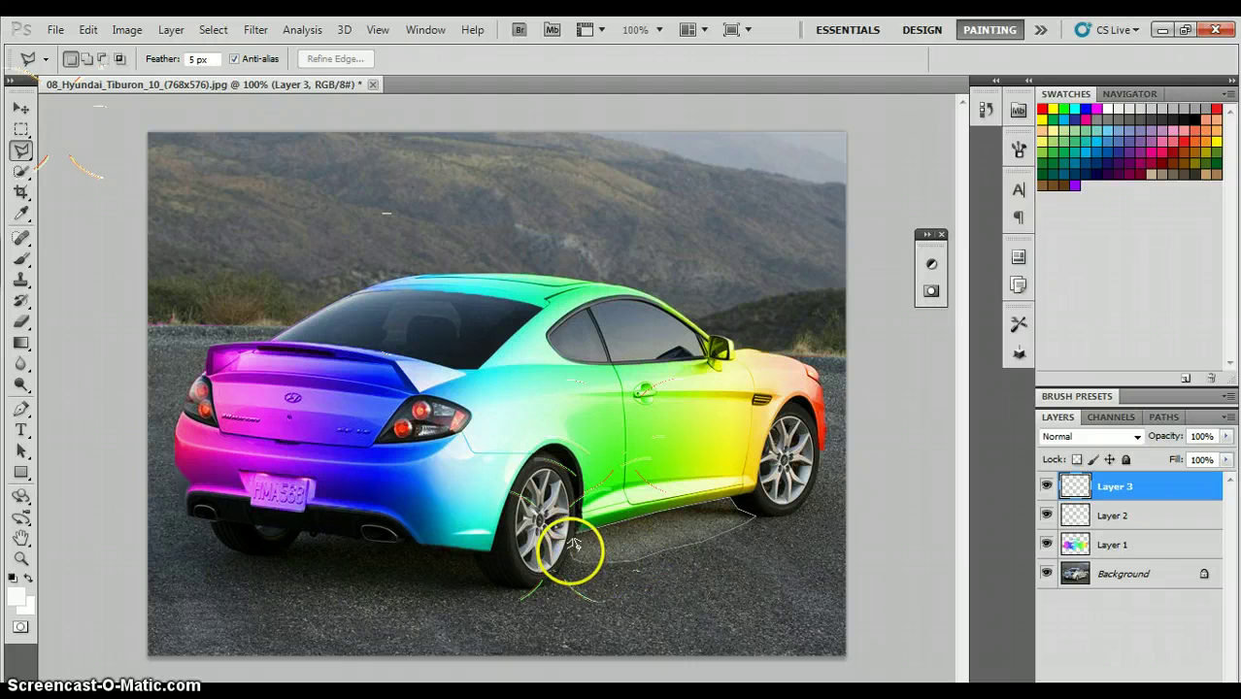
{"action": "left_click", "coordinate": [573, 533]}
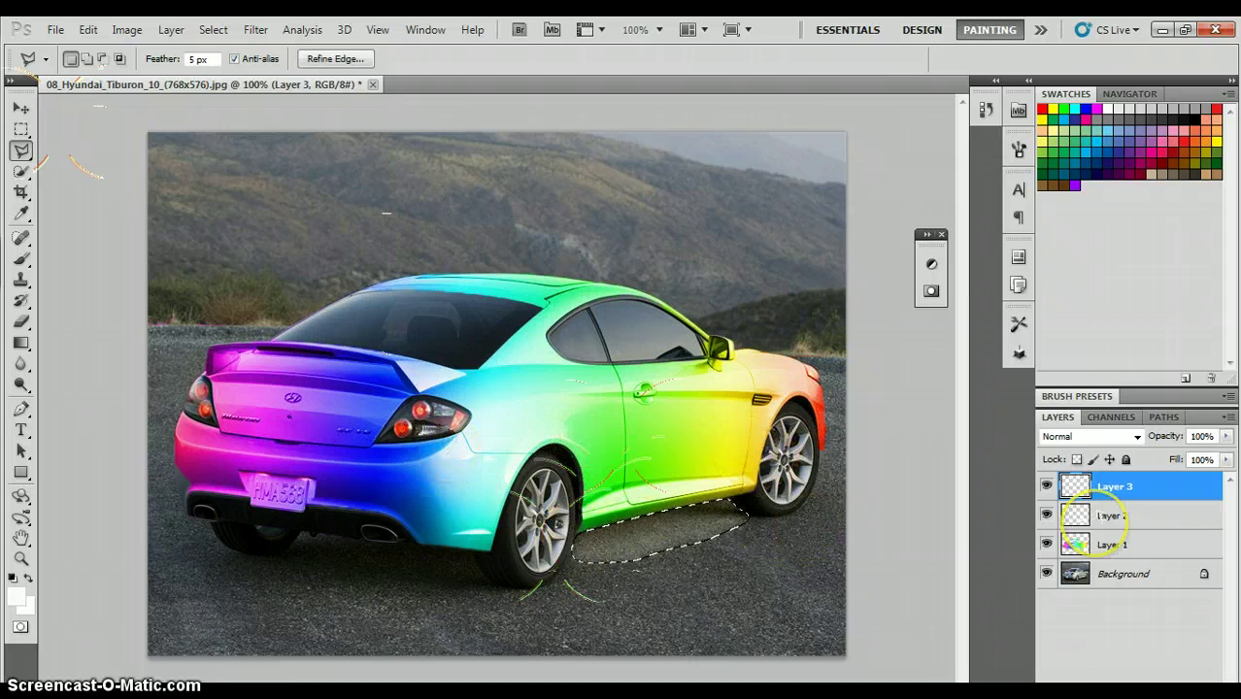
Add a Hue/Saturation adjustment to the selected ground strip with Colorize on, saturation 100 and lightness +20
{"action": "left_click", "coordinate": [928, 254]}
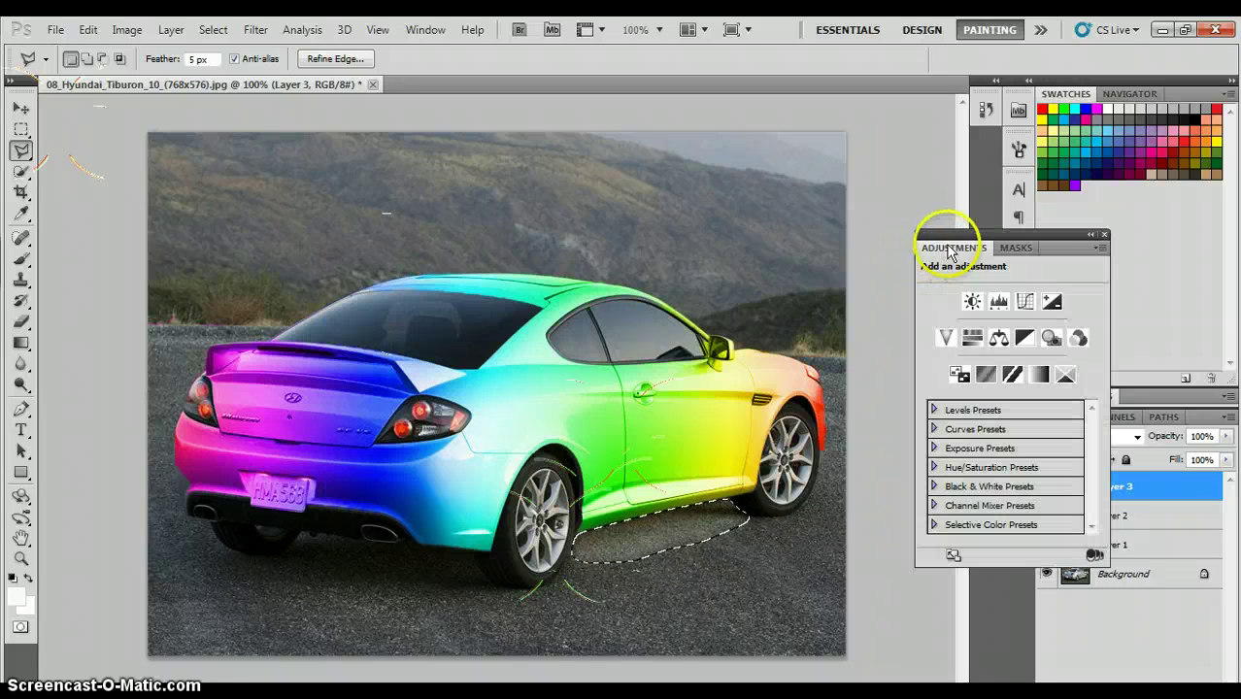
{"action": "left_click", "coordinate": [971, 340]}
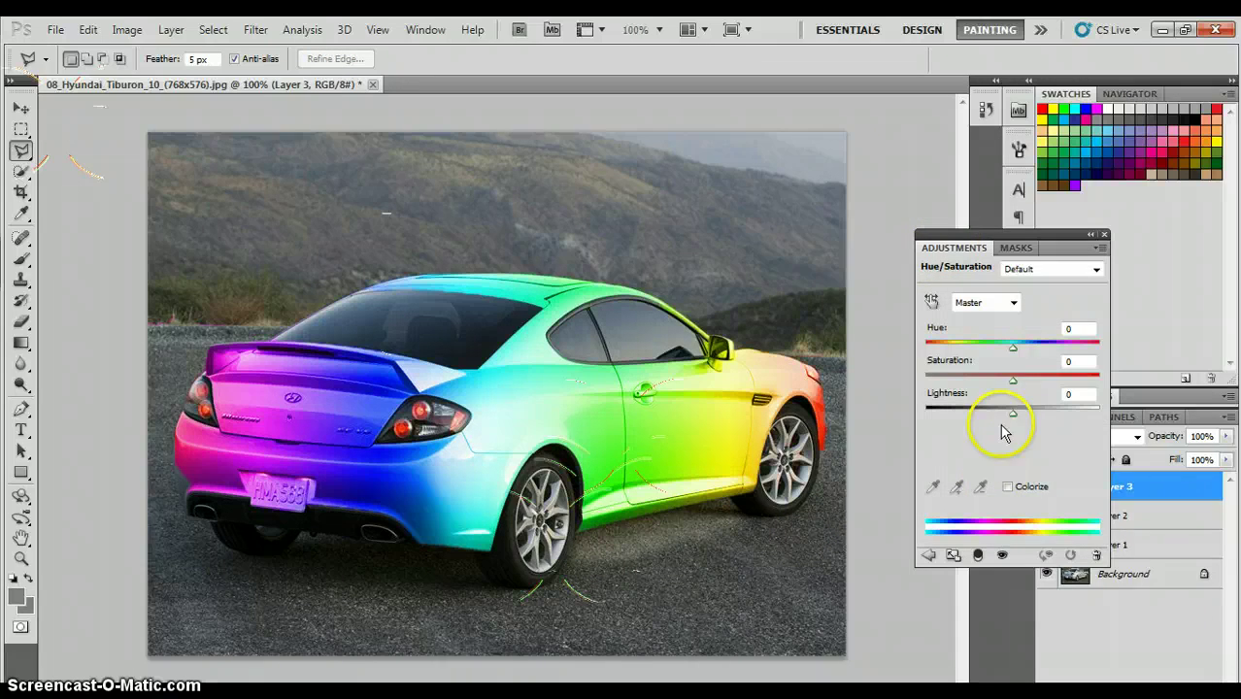
{"action": "left_click", "coordinate": [1007, 488]}
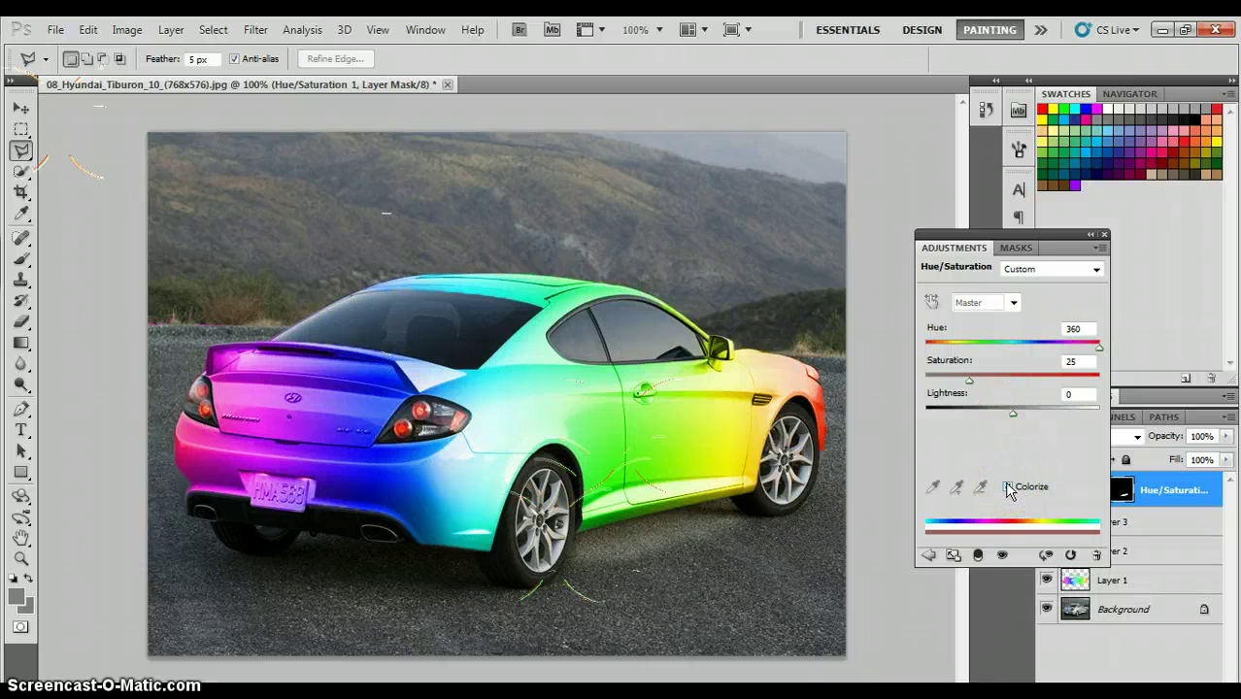
{"action": "mouse_move", "coordinate": [956, 379]}
{"action": "left_mouse_down"}
{"action": "mouse_move", "coordinate": [969, 375]}
{"action": "mouse_move", "coordinate": [971, 390]}
{"action": "left_mouse_up"}
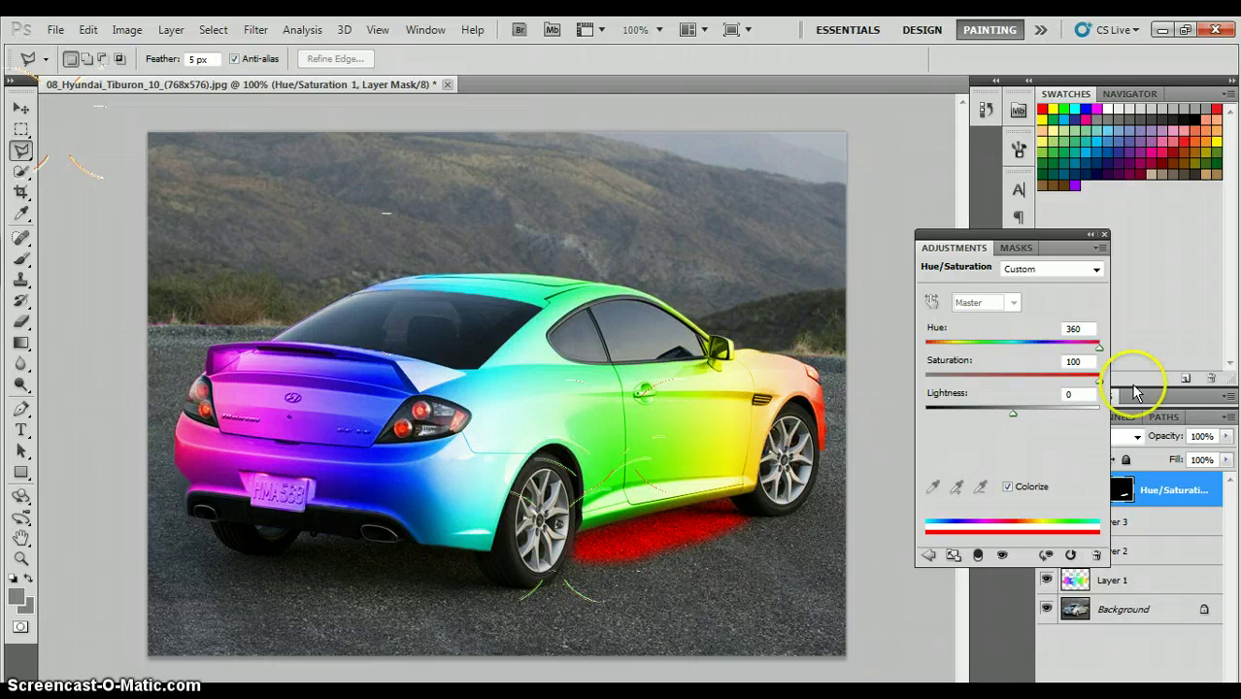
{"action": "left_click", "coordinate": [1020, 413]}
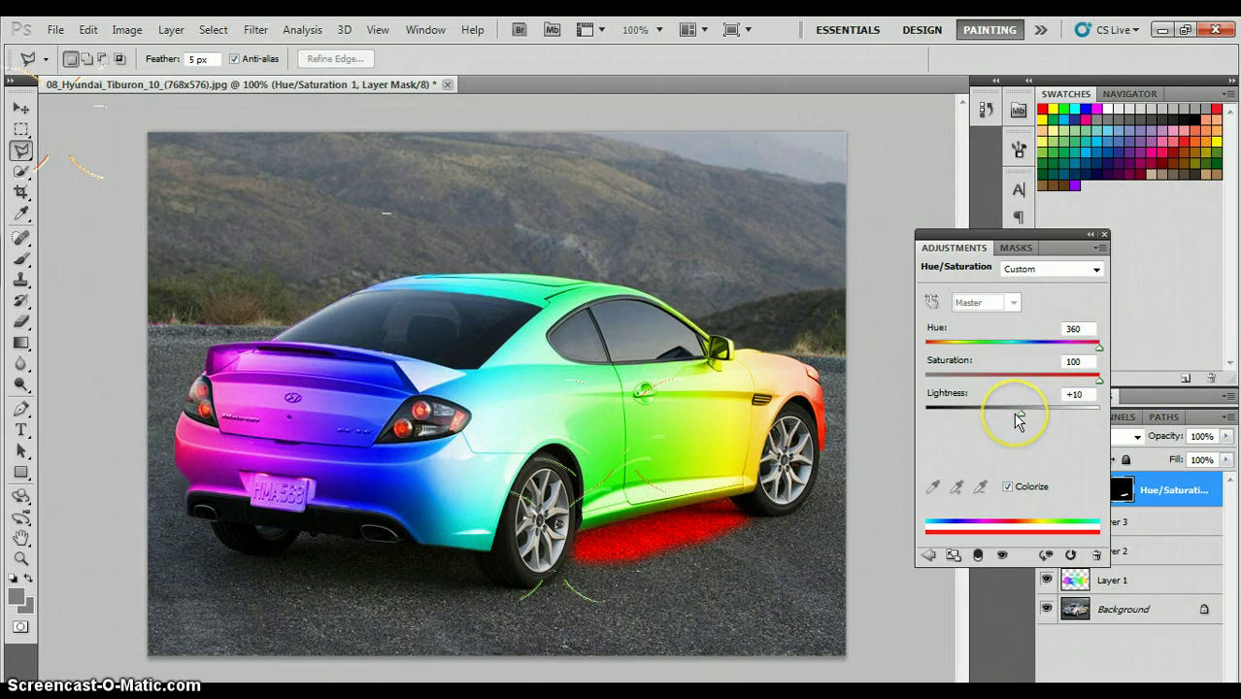
{"action": "left_click_drag", "start_coordinate": [1018, 420], "coordinate": [1028, 417]}
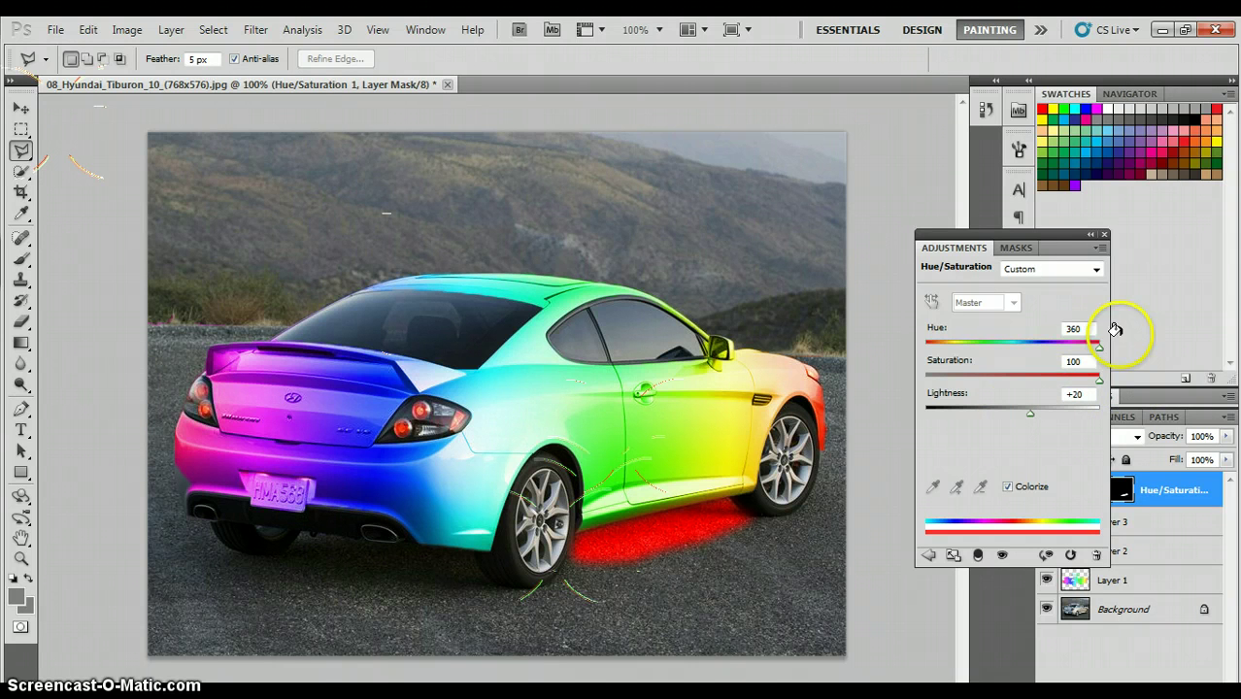
Set the underglow's Hue/Saturation adjustment to hue 81 and lightness +11, and collapse its settings
{"action": "scroll", "coordinate": [1101, 355], "scroll_direction": "down", "scroll_amount": 10}
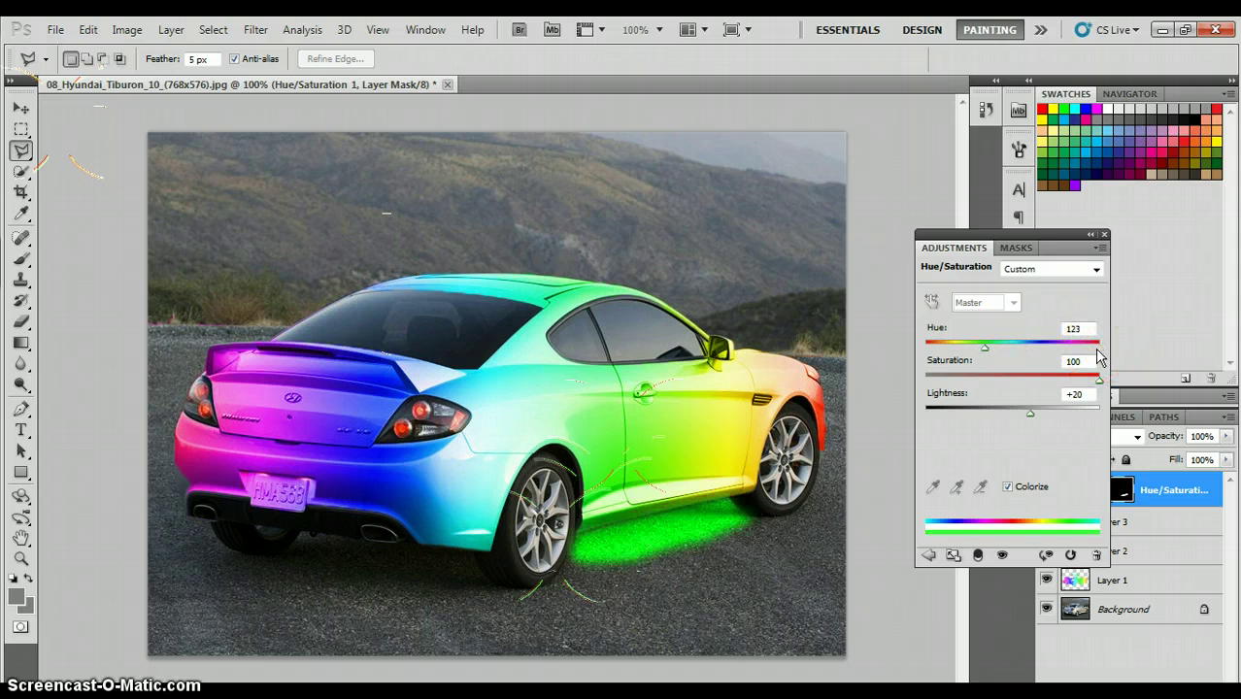
{"action": "scroll", "coordinate": [1100, 356], "scroll_direction": "down", "scroll_amount": 5}
{"action": "scroll", "coordinate": [1101, 356], "scroll_direction": "up", "scroll_amount": 3}
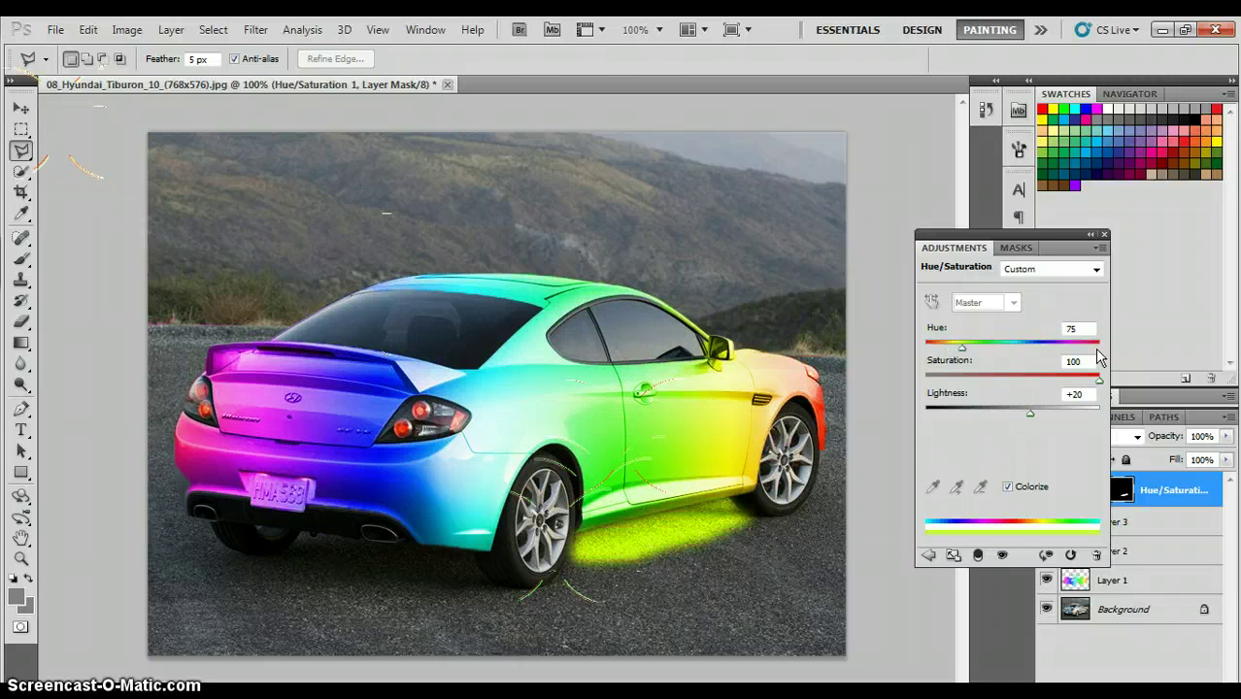
{"action": "left_click", "coordinate": [968, 367]}
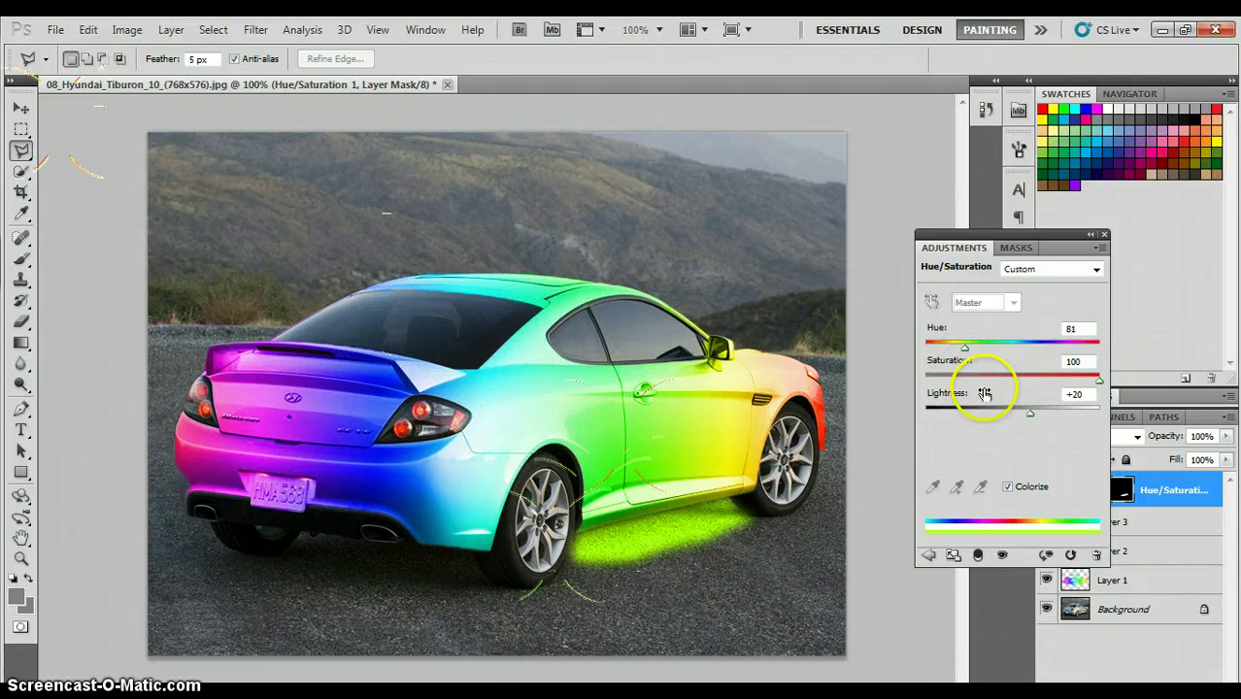
{"action": "left_click", "coordinate": [1030, 413]}
{"action": "scroll", "coordinate": [1030, 418], "scroll_direction": "down", "scroll_amount": 5}
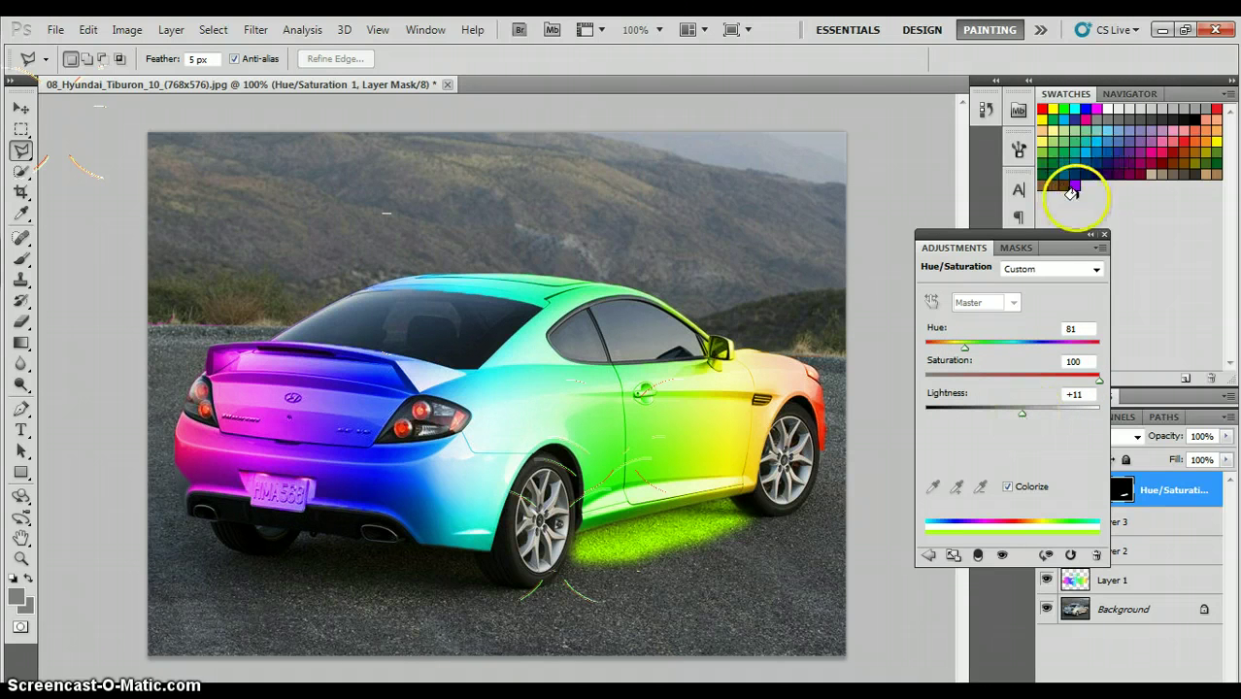
{"action": "left_click", "coordinate": [1092, 236]}
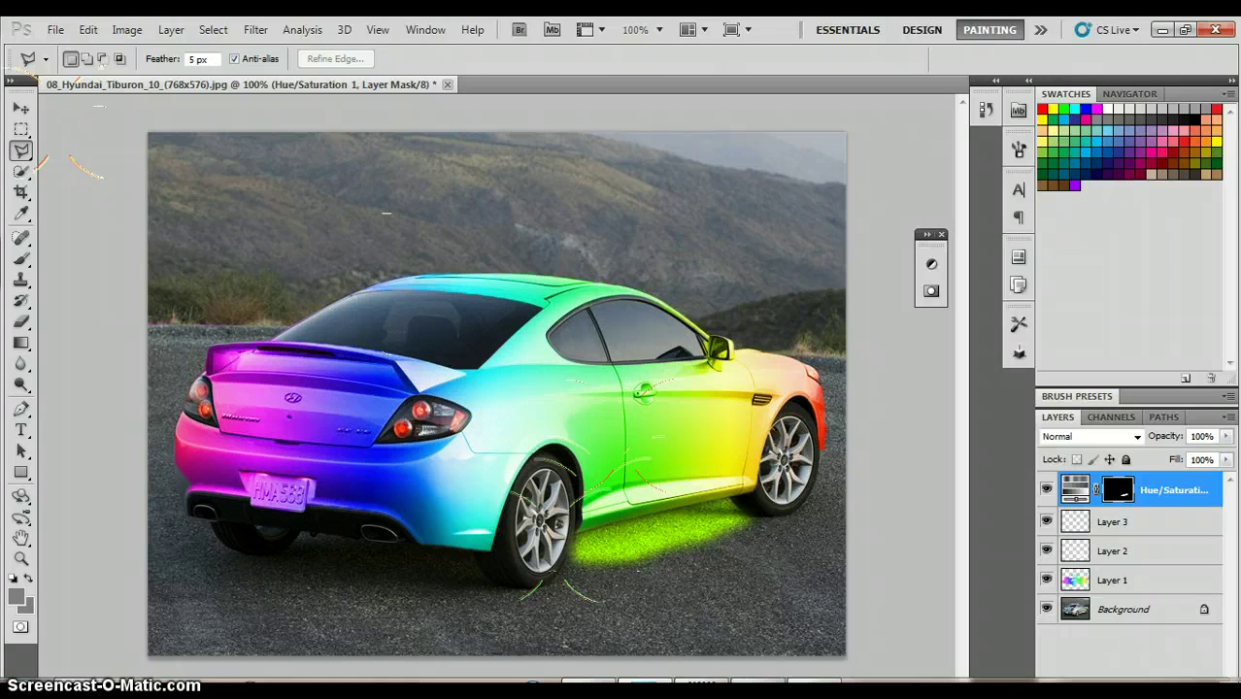
Switch to Notepad and replace the note about the optional neon with "thanks for watching"
{"action": "key", "text": "alt+Tab"}
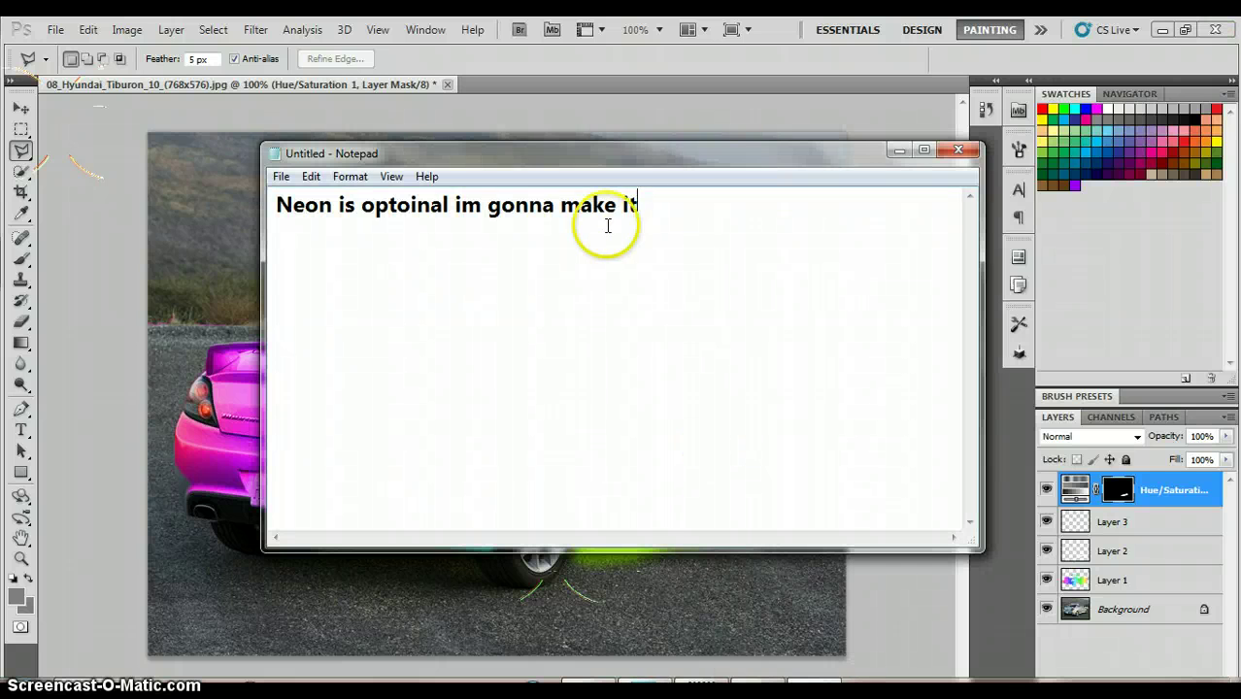
{"action": "left_click_drag", "start_coordinate": [678, 200], "coordinate": [263, 263]}
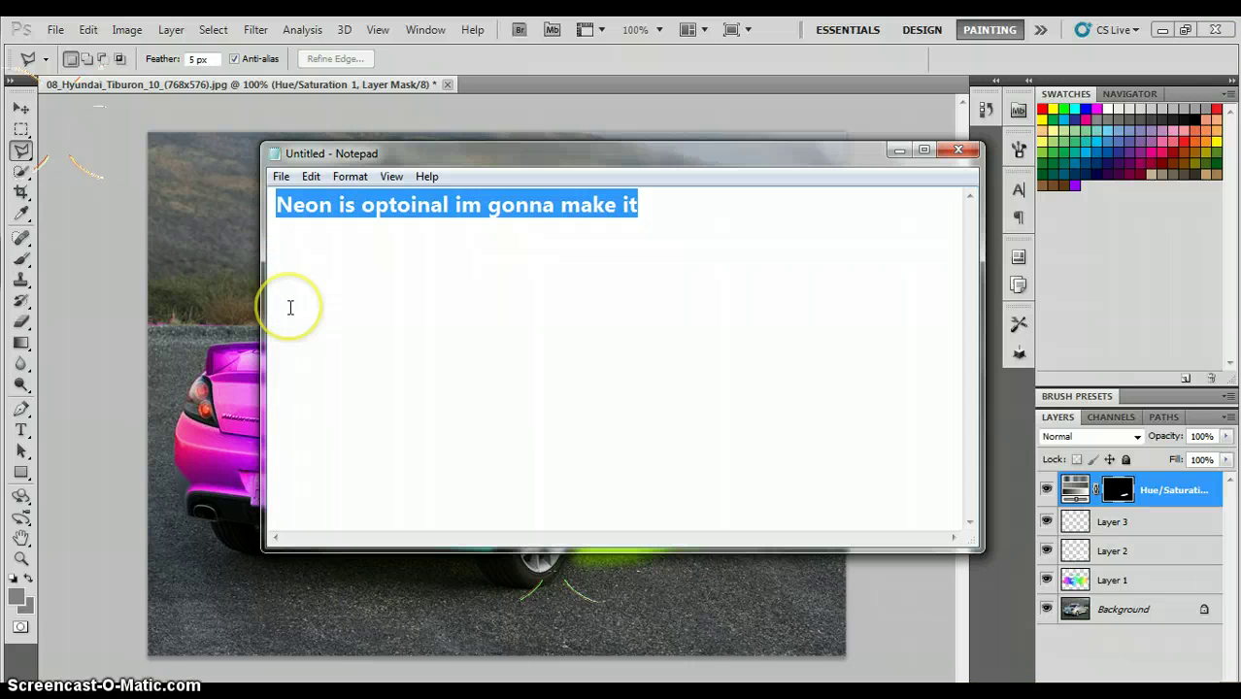
{"action": "key", "text": "Delete"}
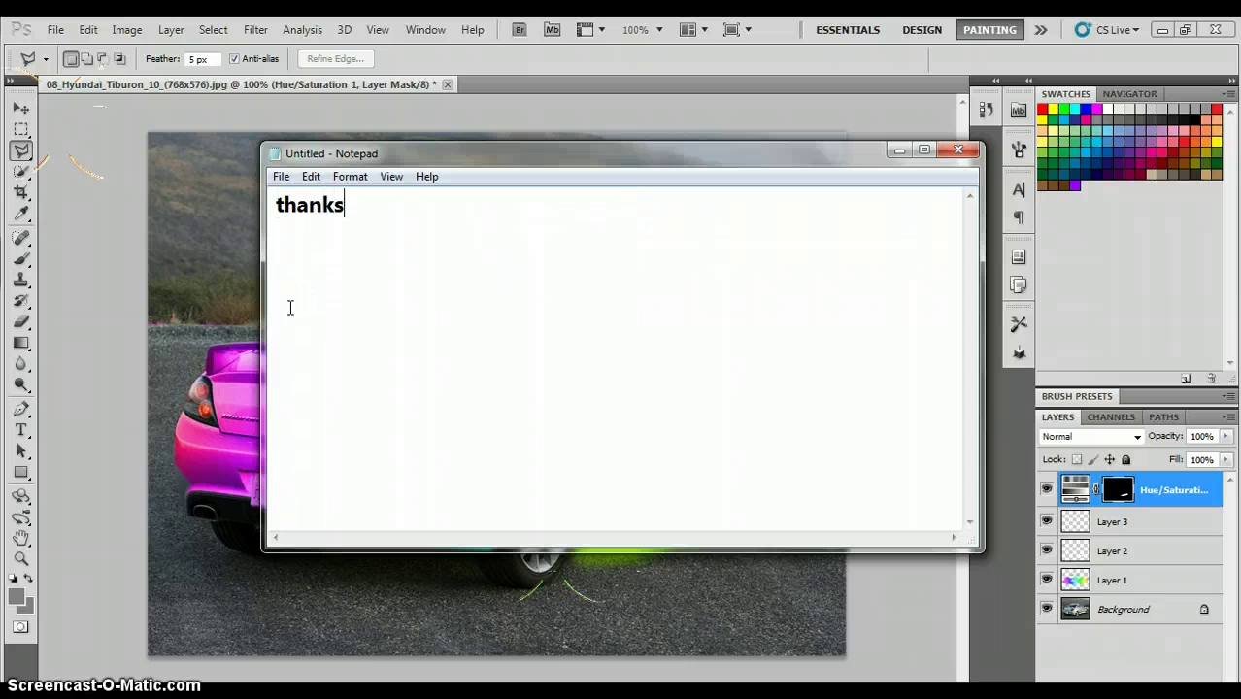
{"action": "type", "text": "thanks for wa"}
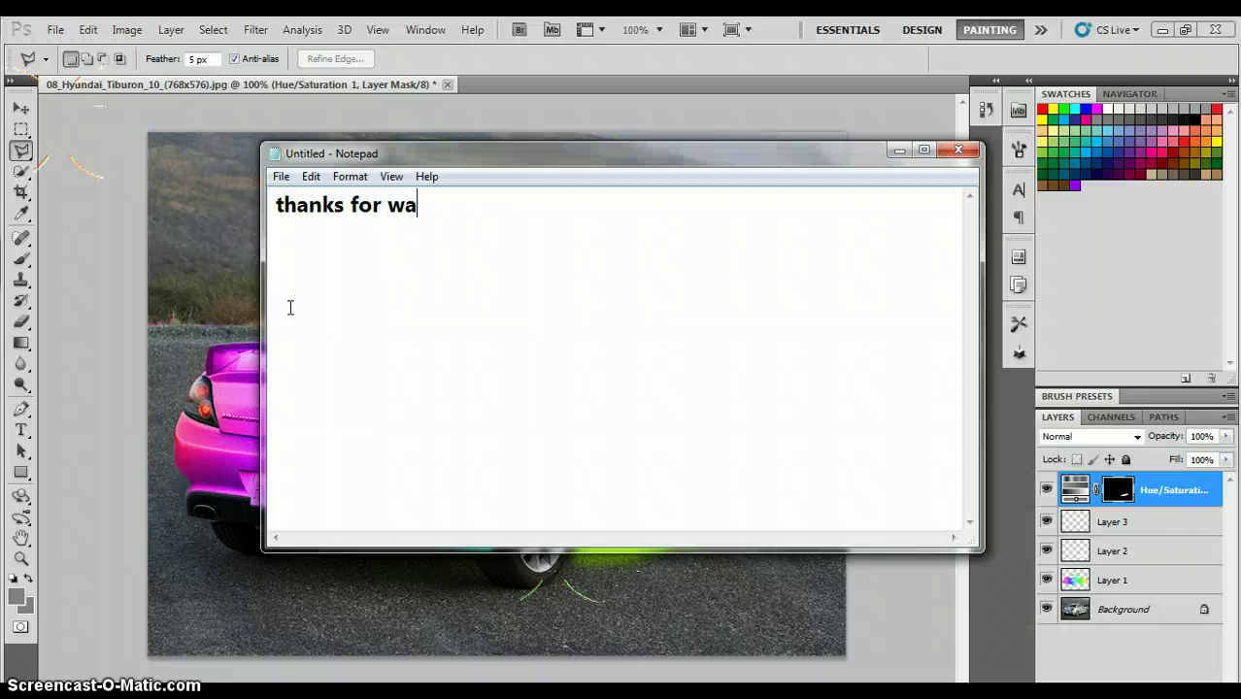
{"action": "type", "text": "tching."}
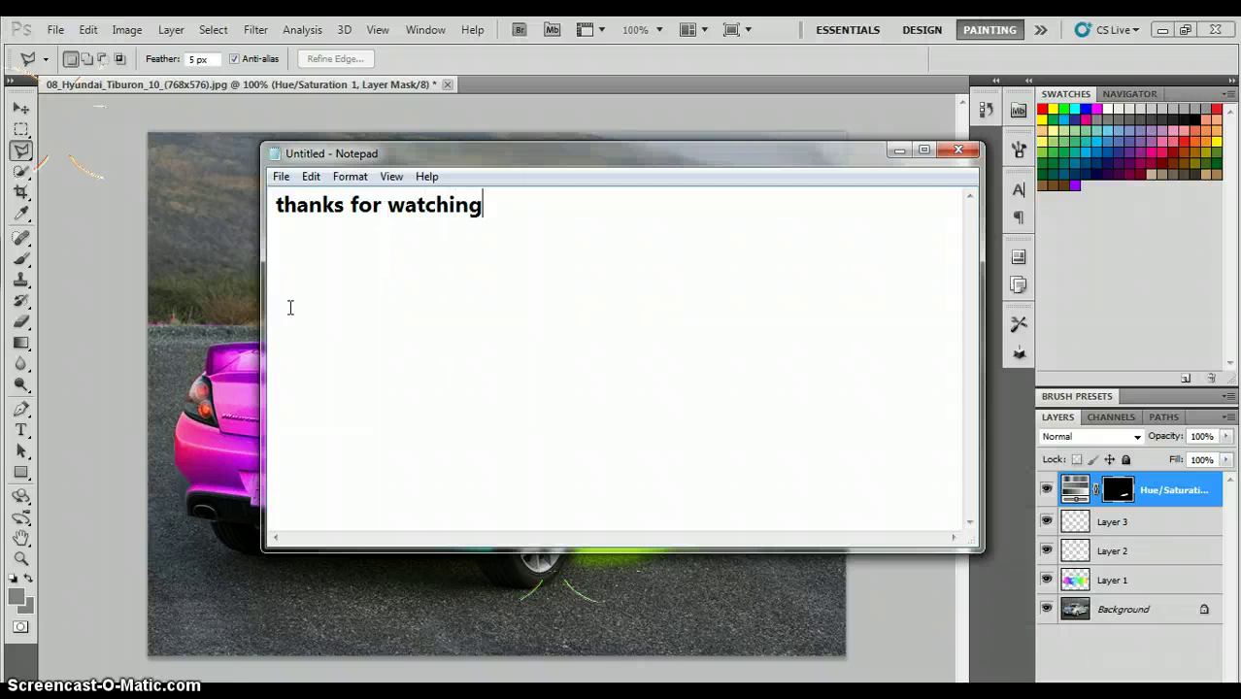
Return to the car image in Photoshop and activate the Move tool
{"action": "left_click", "coordinate": [603, 109]}
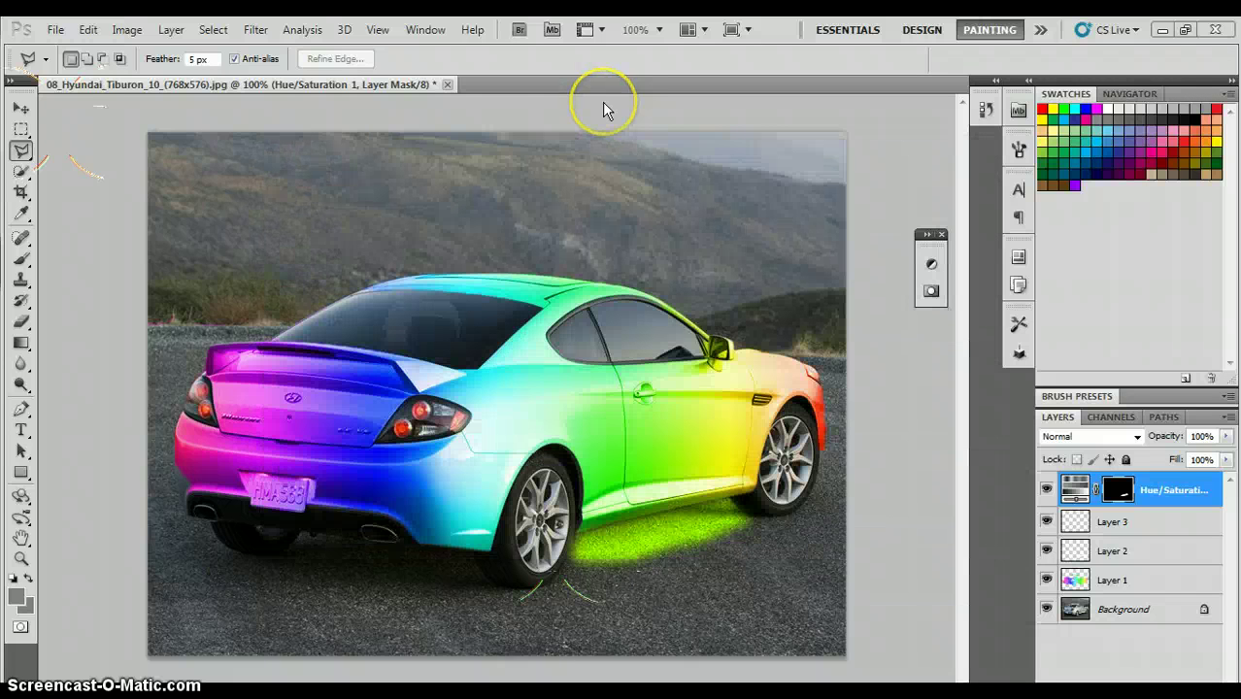
{"action": "left_click", "coordinate": [21, 108]}
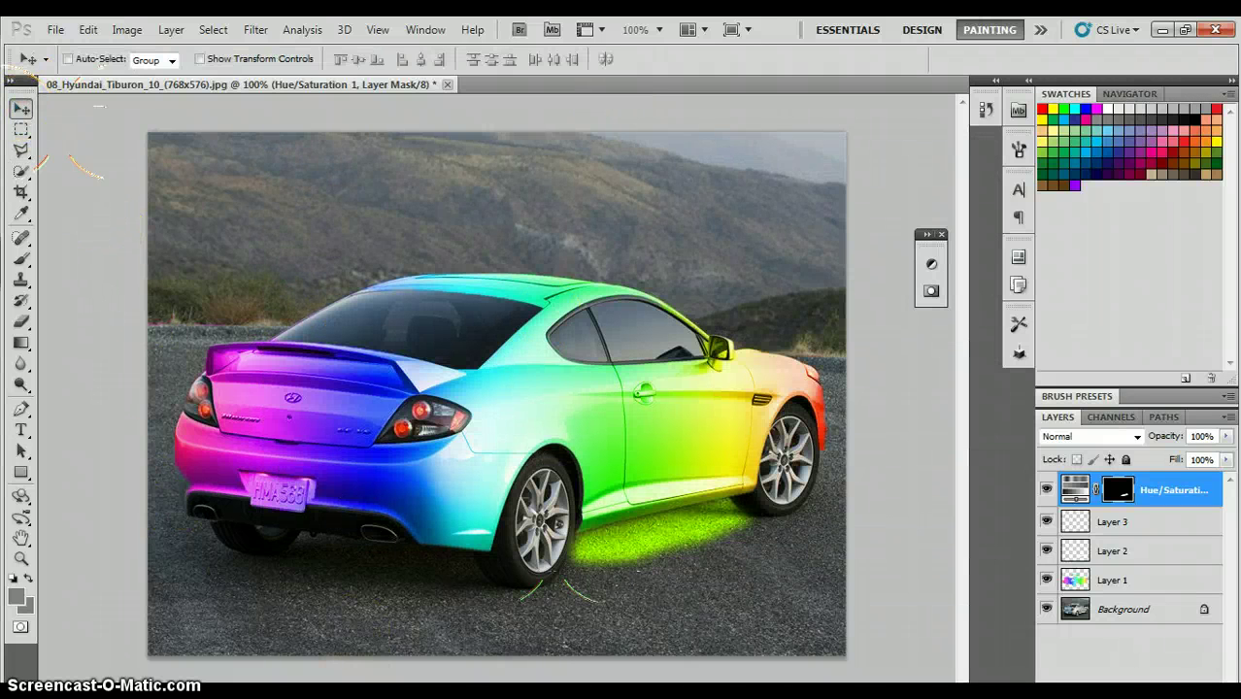